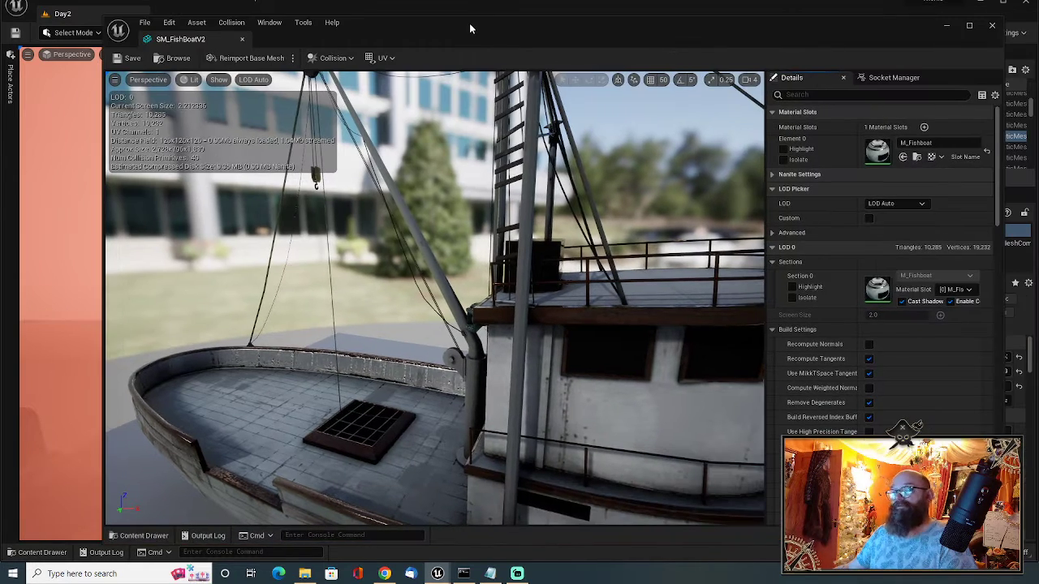
Set the SM_FishBoatV2 mesh's LOD group to LargeProp and save the mesh.
left_click_drag(471, 28, 348, 10)
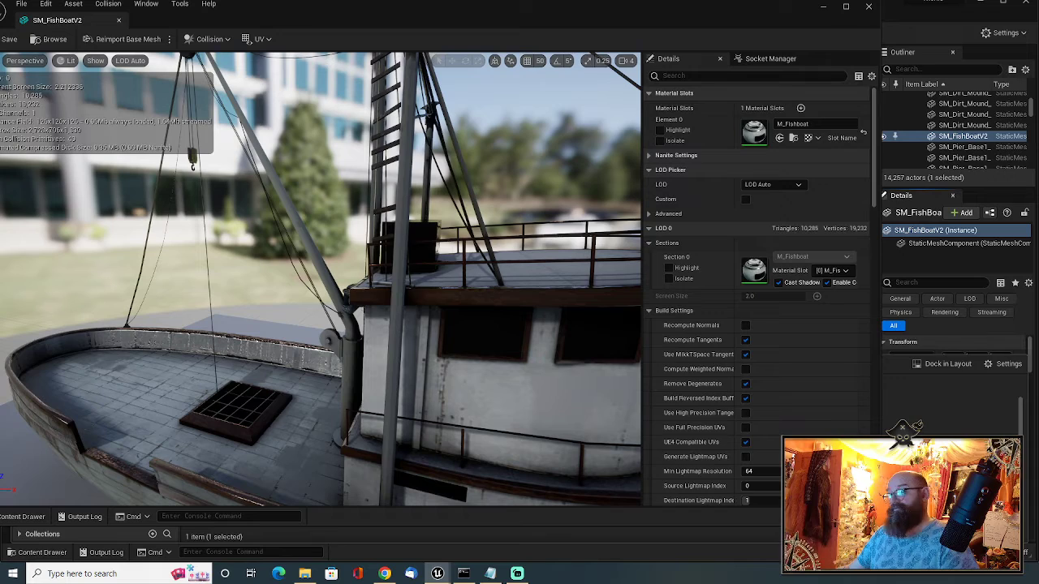
left_click_drag(477, 14, 754, 0)
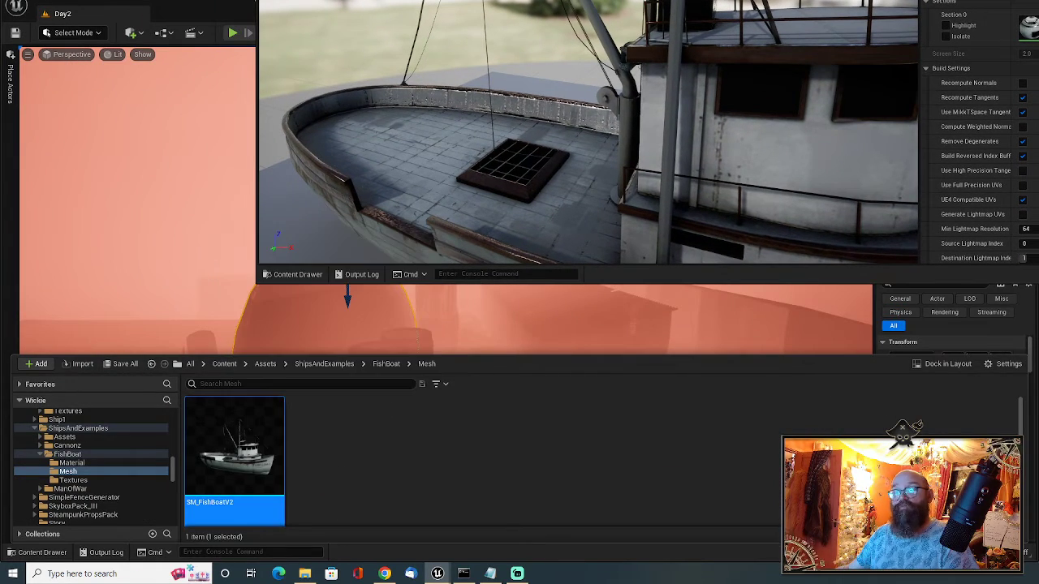
left_click_drag(614, 0, 422, 33)
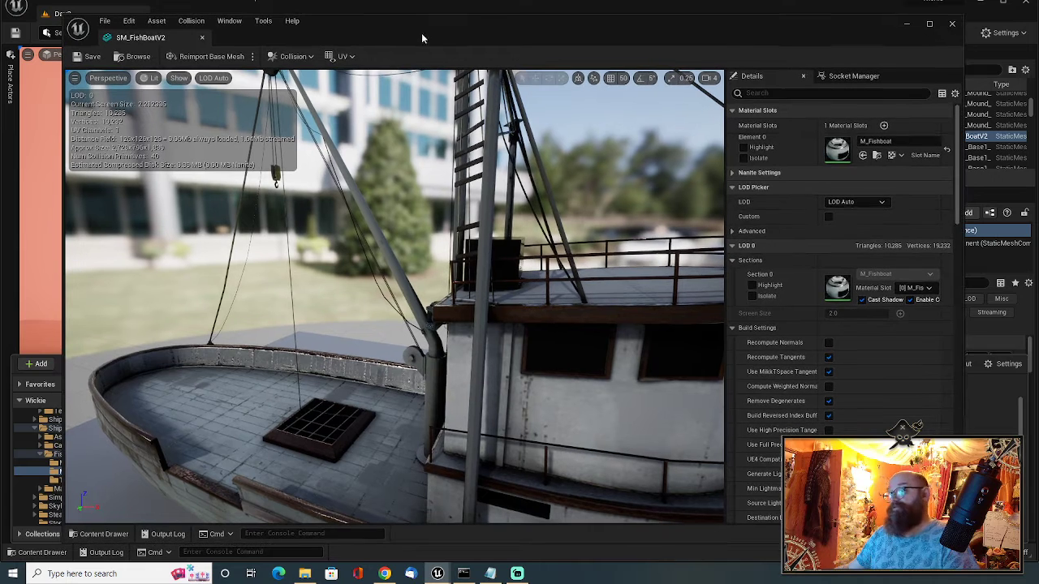
left_click(732, 231)
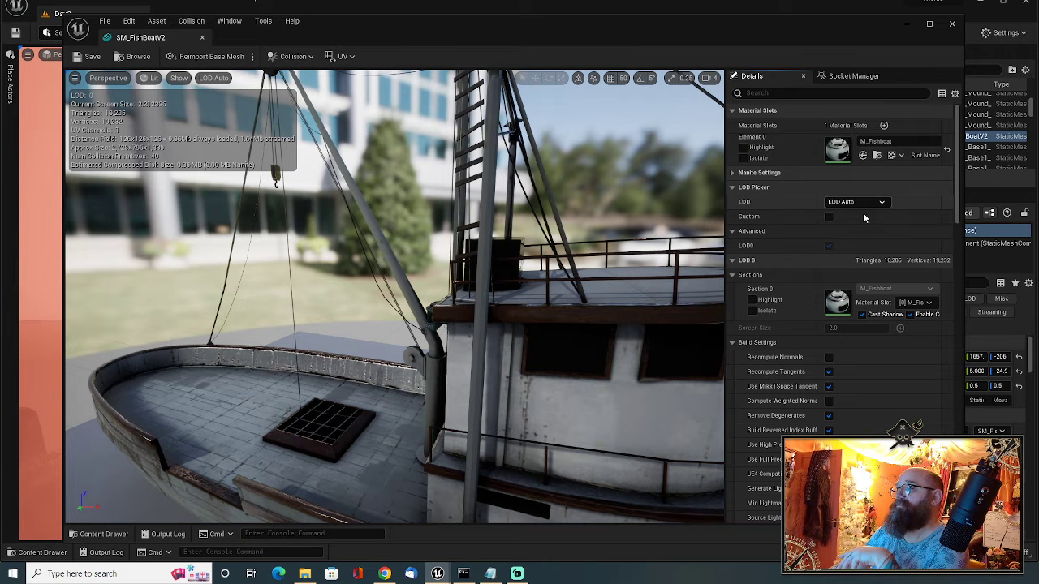
left_click(732, 342)
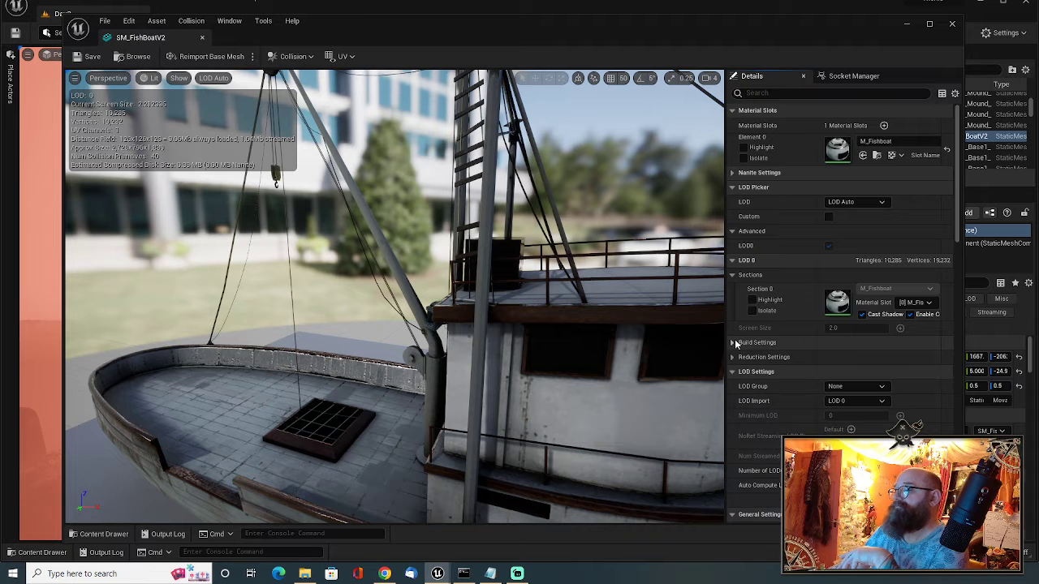
left_click(852, 388)
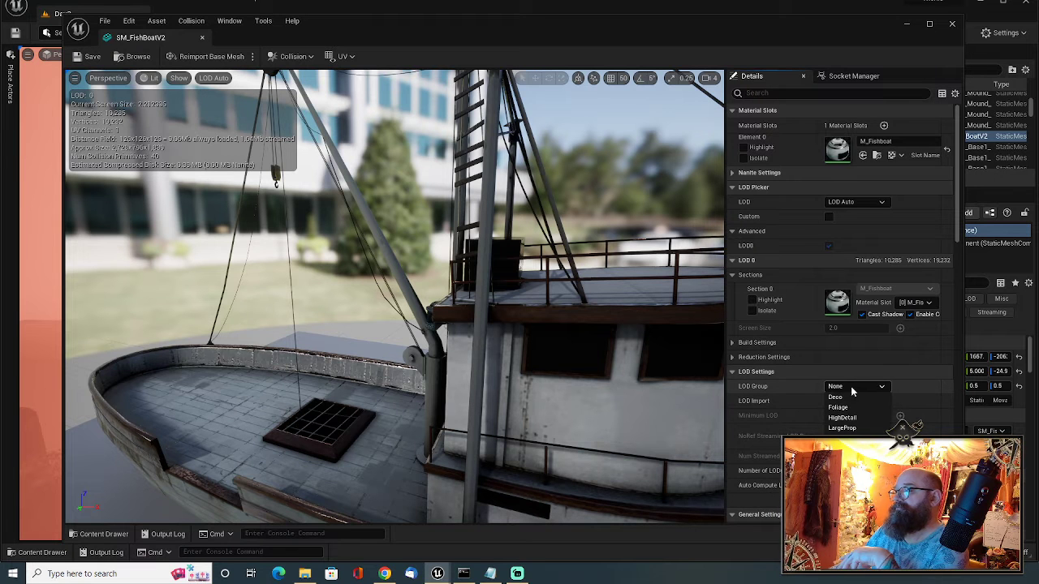
left_click(870, 429)
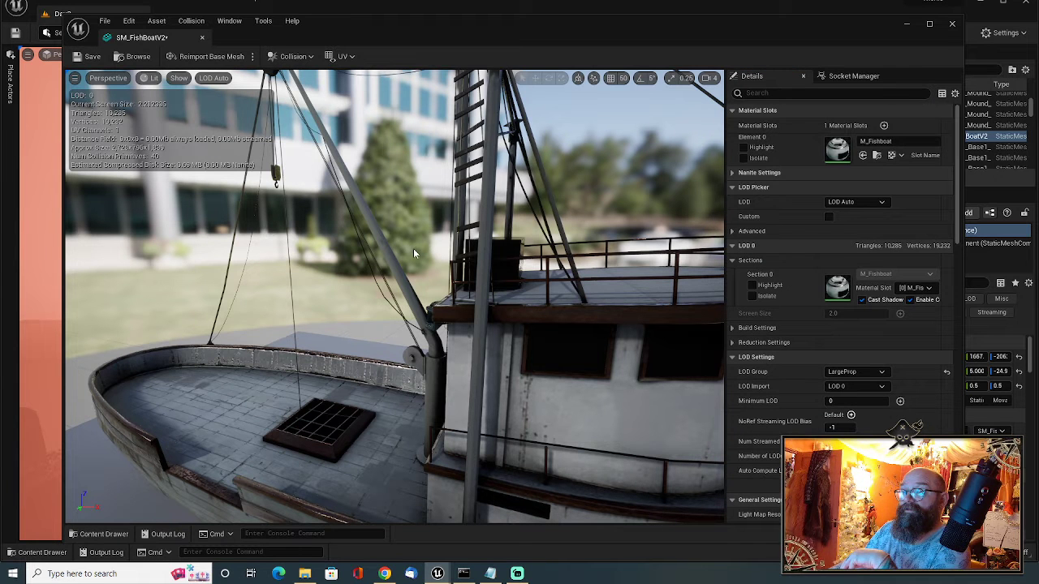
key("f")
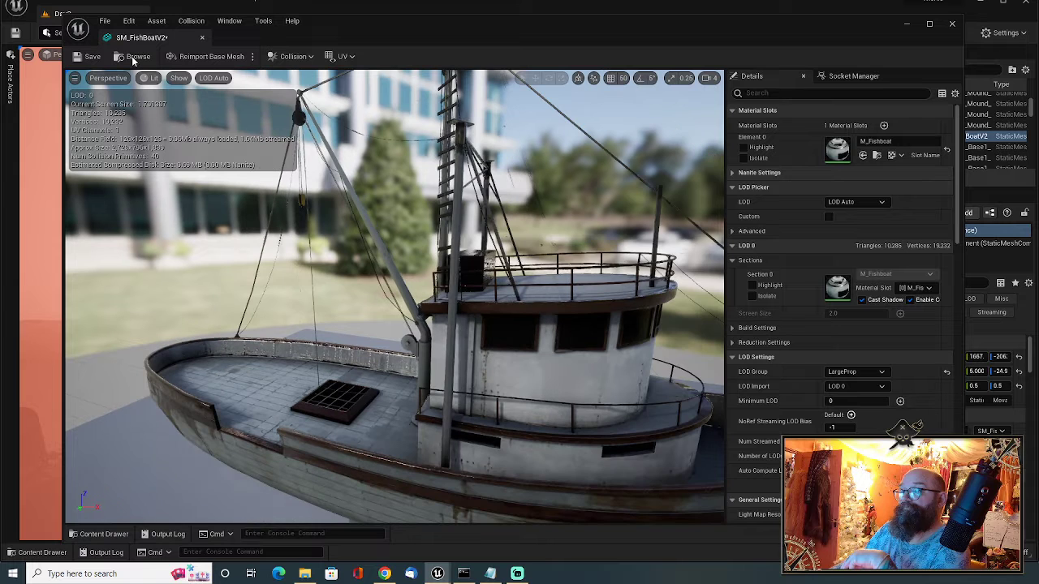
left_click(88, 57)
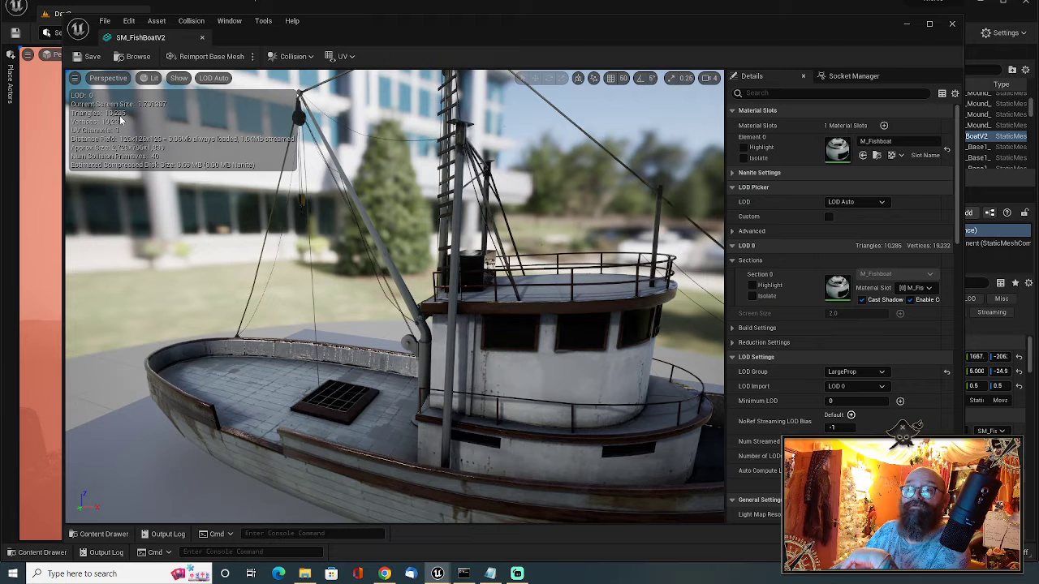
Examine how the fishing boat mesh switches between its automatic LODs as the viewing distance increases.
left_click_drag(433, 285, 477, 282)
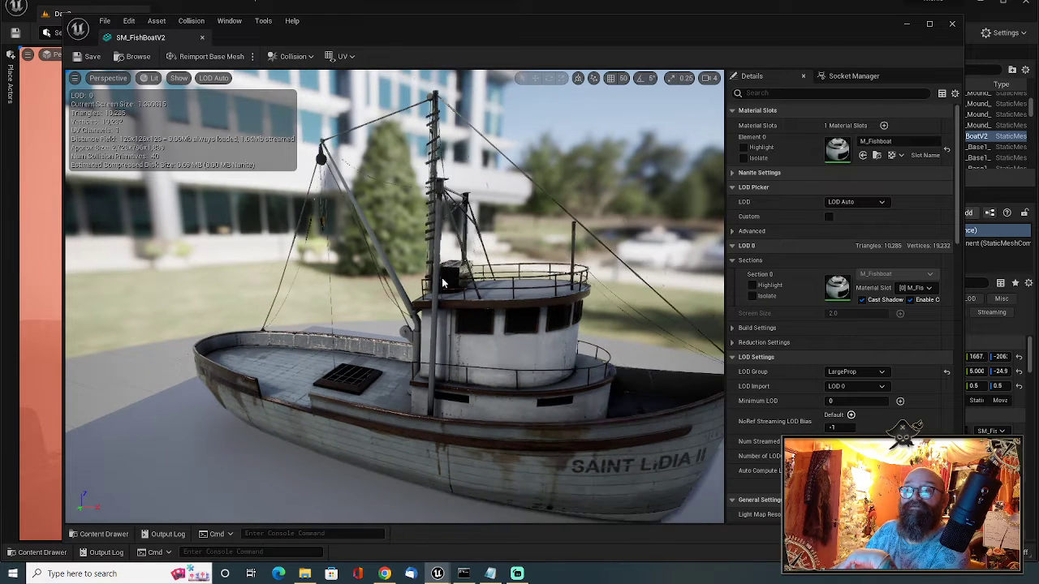
scroll(477, 282, "down", 8)
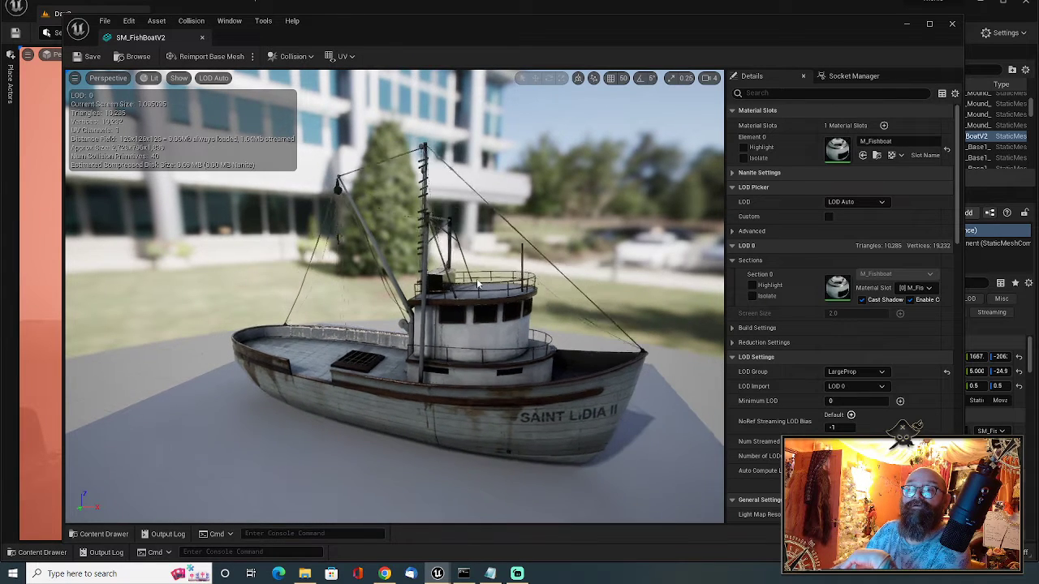
scroll(481, 281, "down", 6)
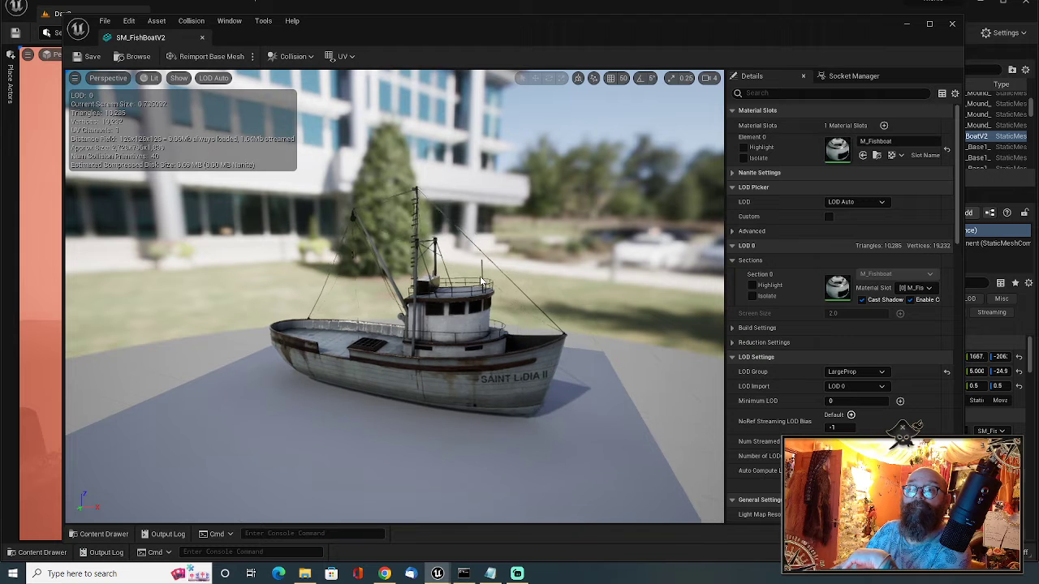
scroll(481, 280, "down", 5)
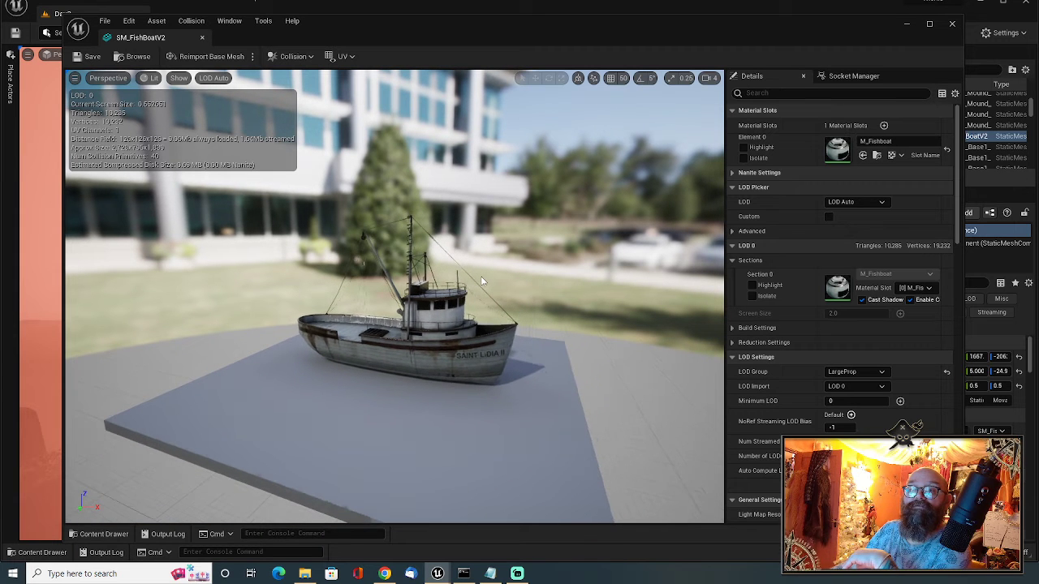
scroll(481, 281, "down", 5)
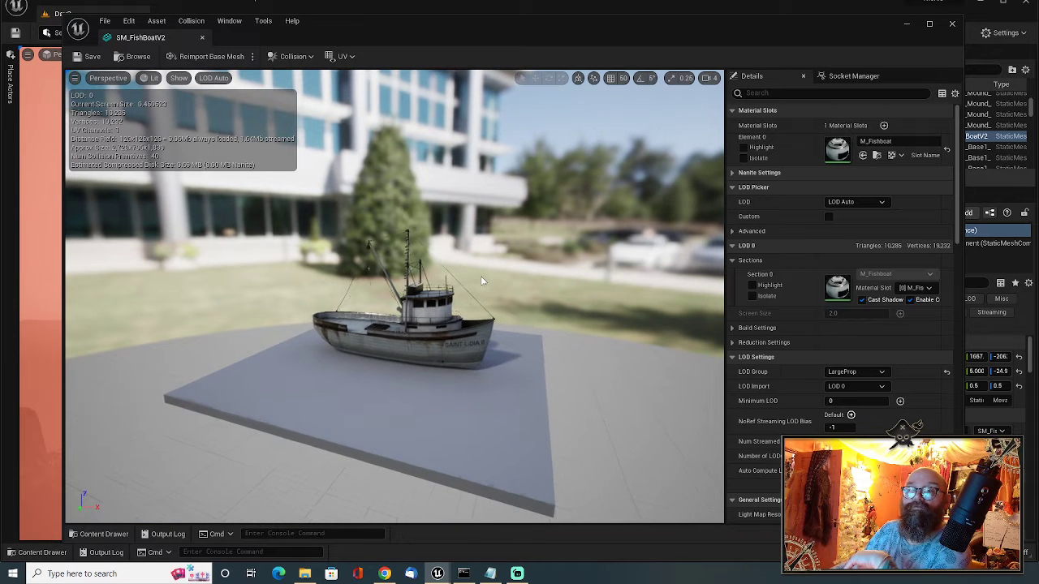
scroll(481, 281, "down", 5)
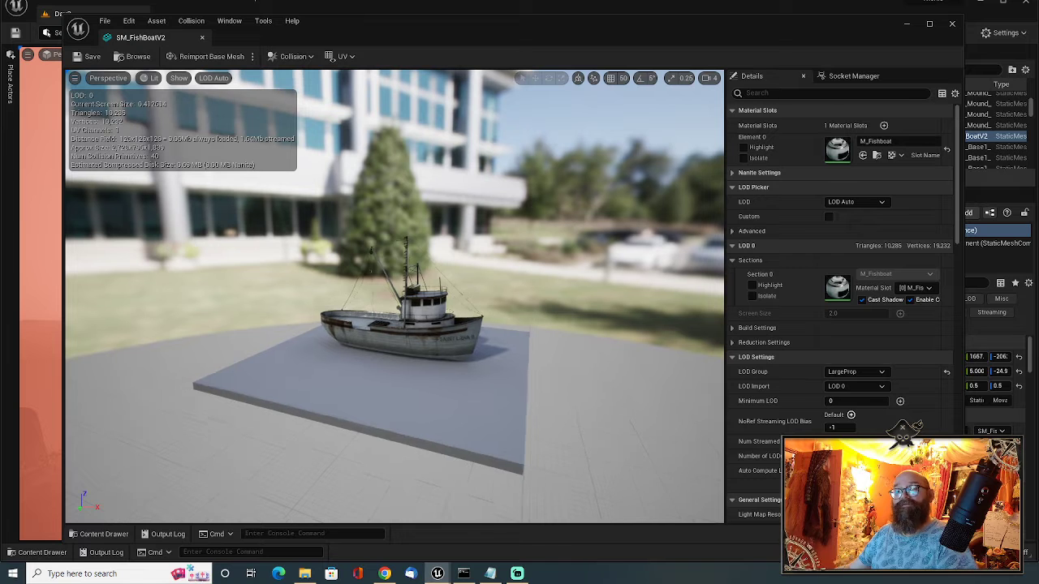
scroll(398, 325, "down", 4)
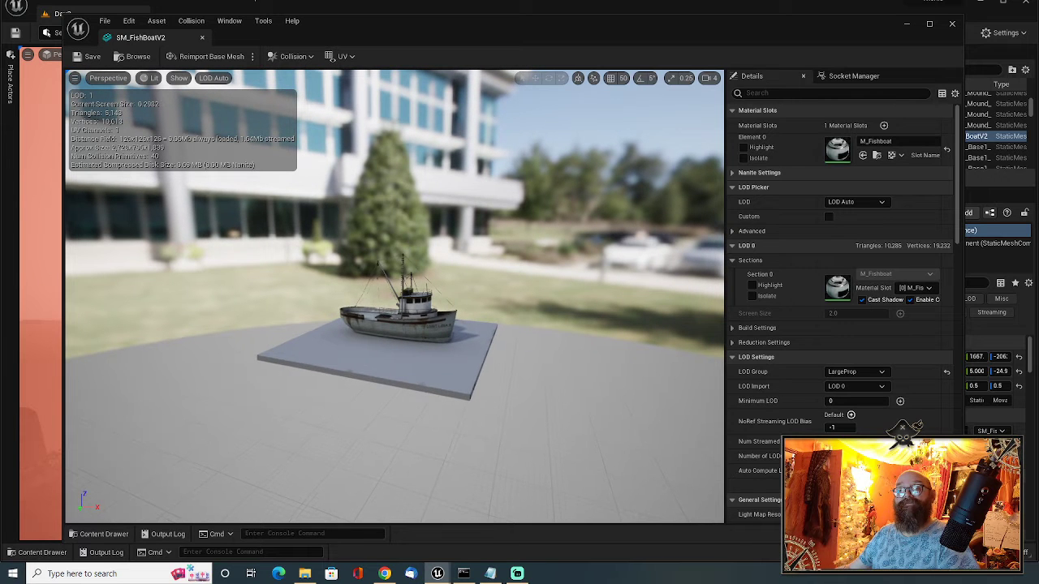
scroll(398, 320, "down", 4)
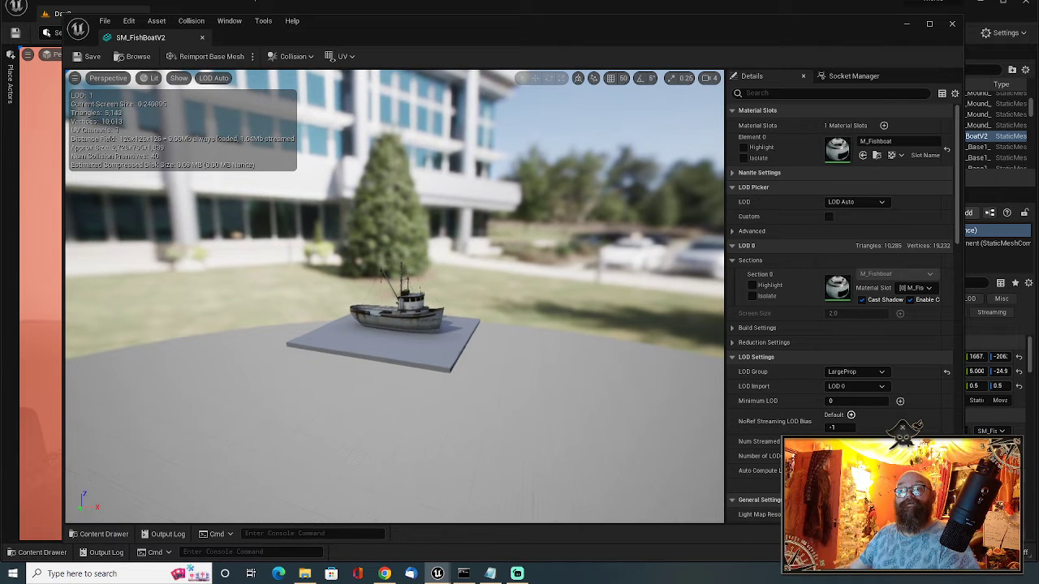
scroll(398, 320, "down", 3)
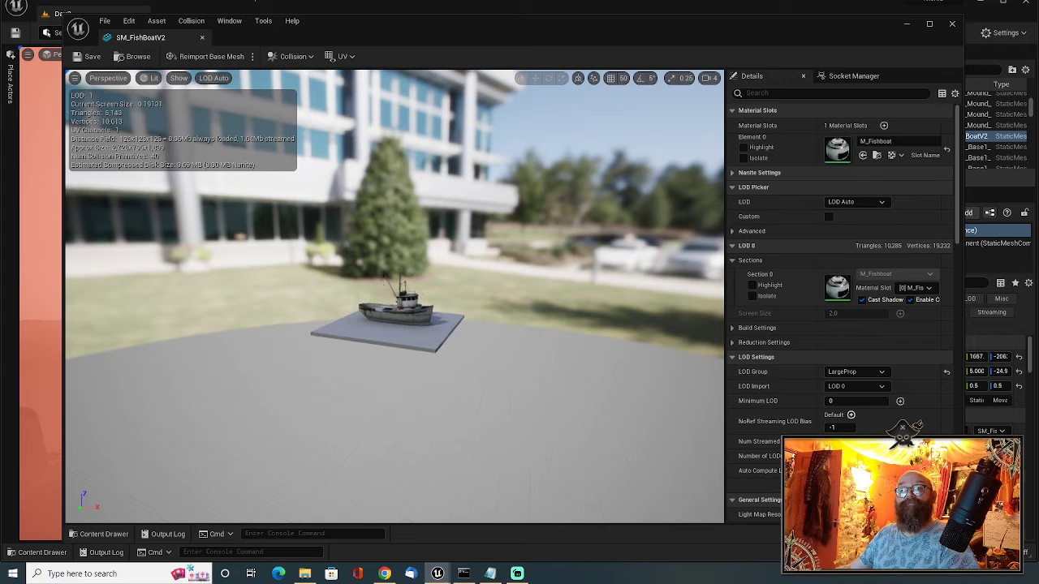
scroll(389, 321, "down", 1)
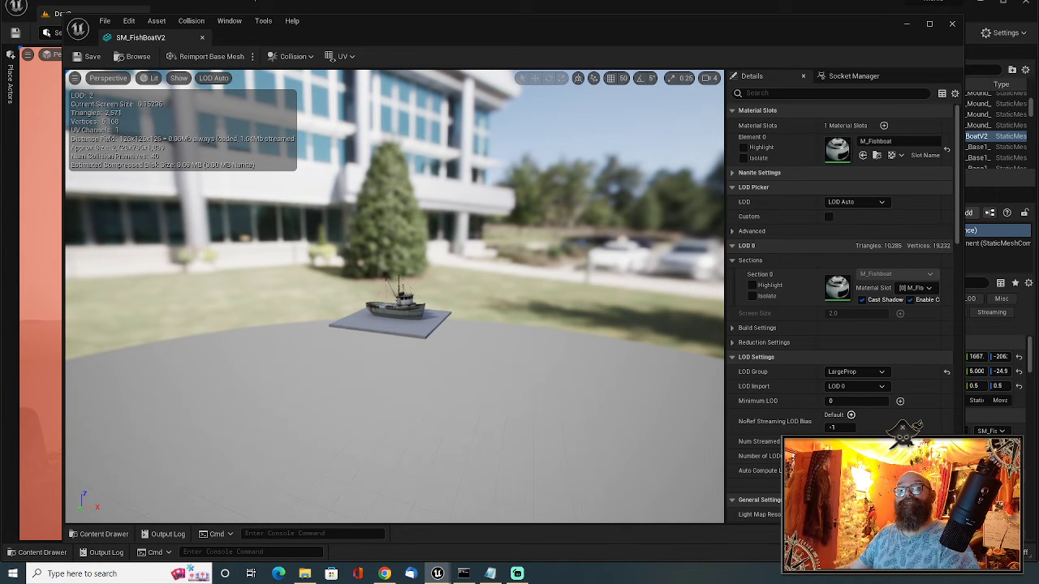
scroll(389, 317, "down", 2)
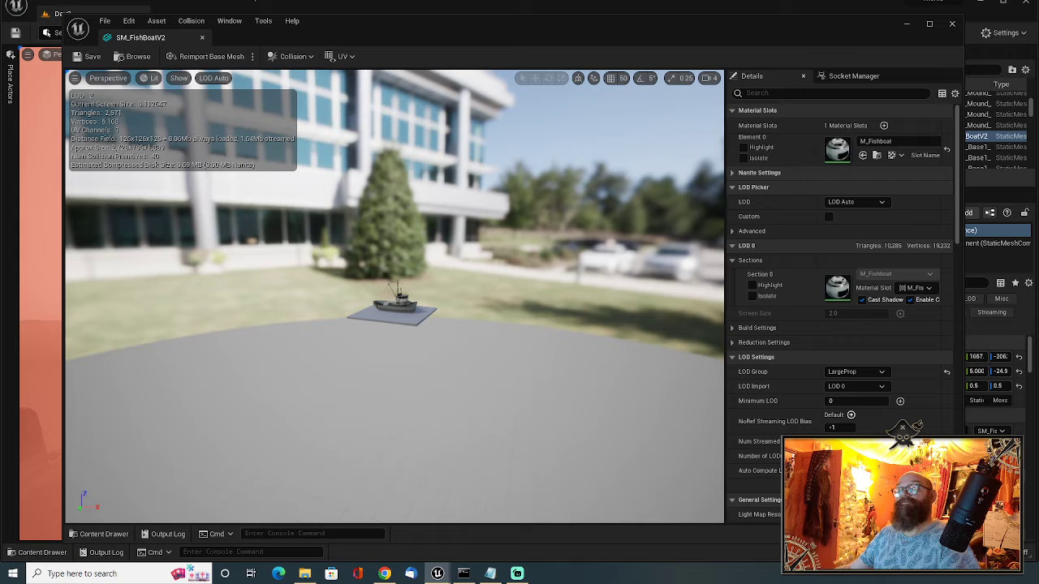
scroll(393, 309, "down", 1)
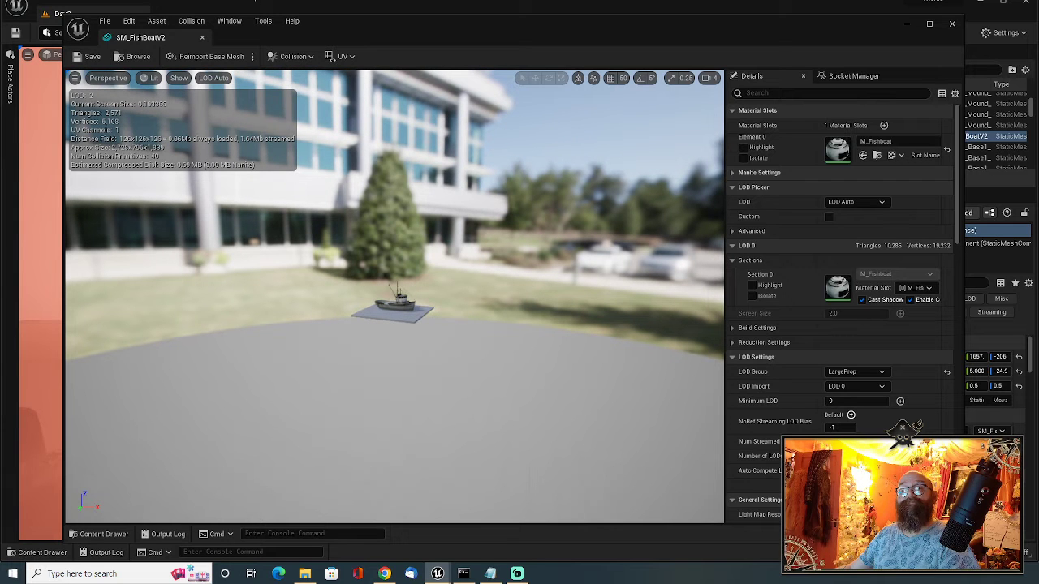
scroll(394, 307, "down", 4)
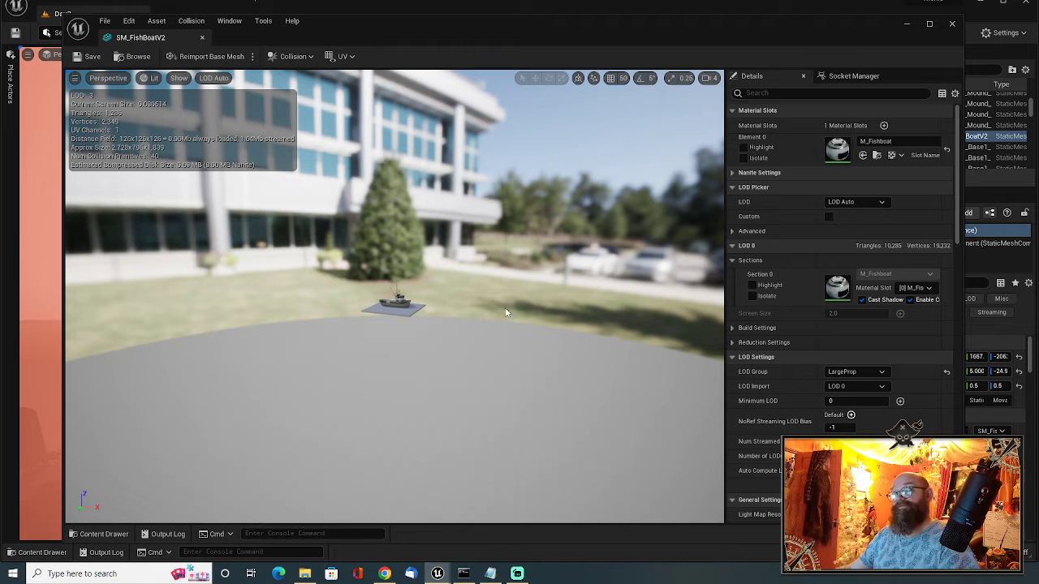
Turn off Cast Shadow for the fishing boat's LOD 3 and LOD 2, and return the LOD picker to LOD Auto.
left_click(863, 205)
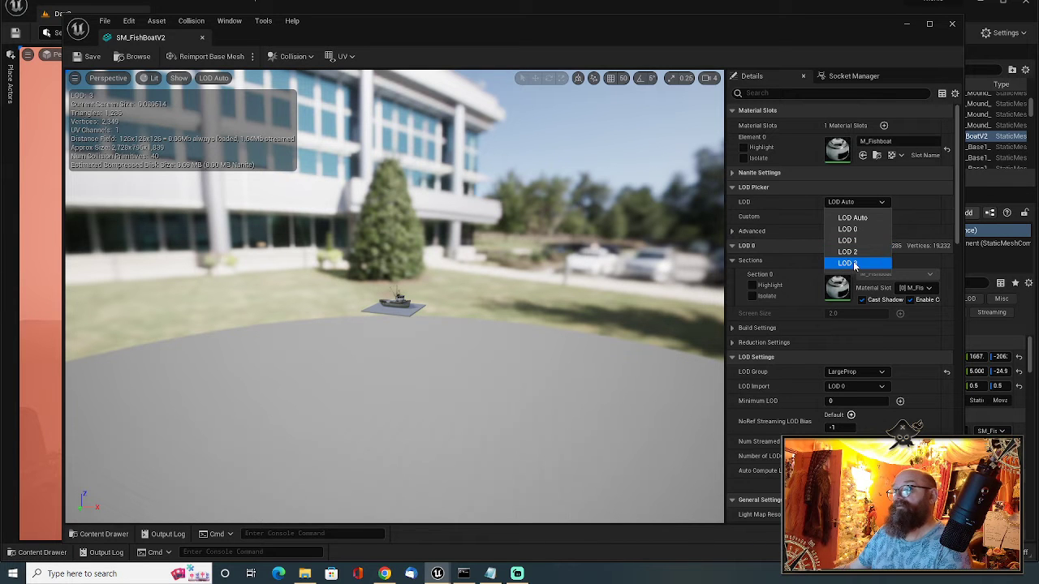
left_click(854, 263)
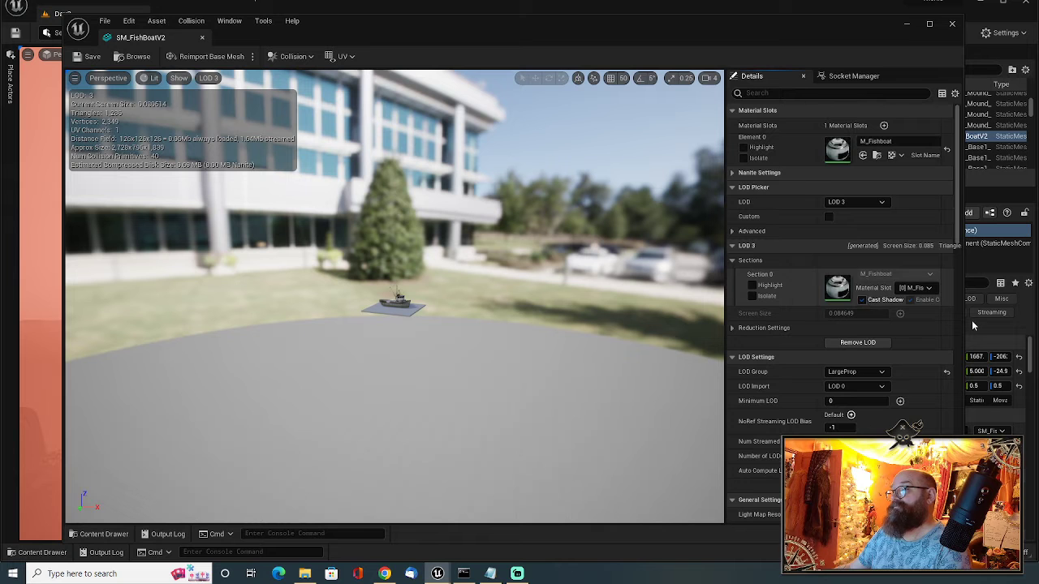
left_click(854, 203)
left_click(860, 252)
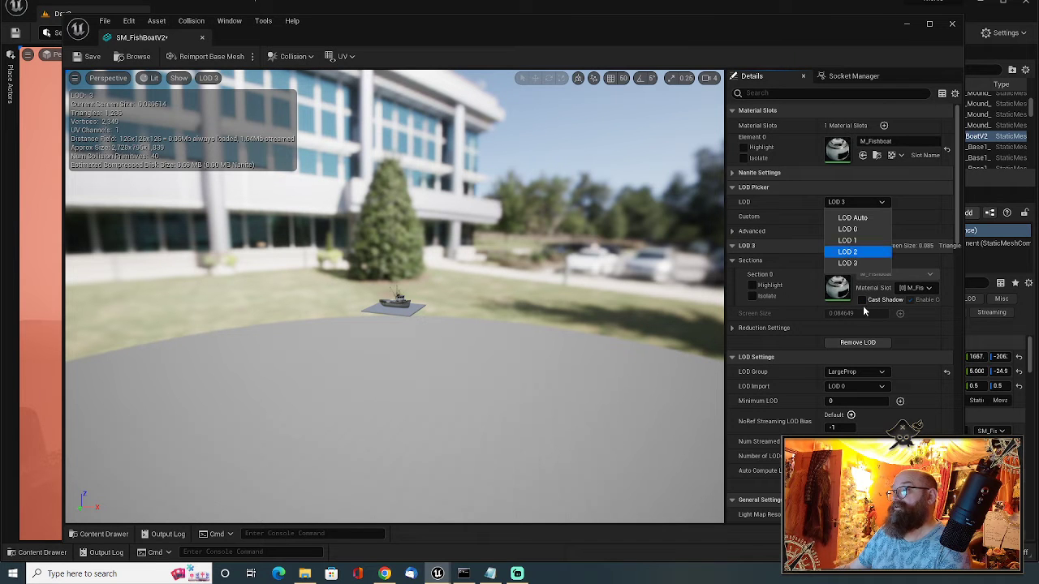
left_click(856, 203)
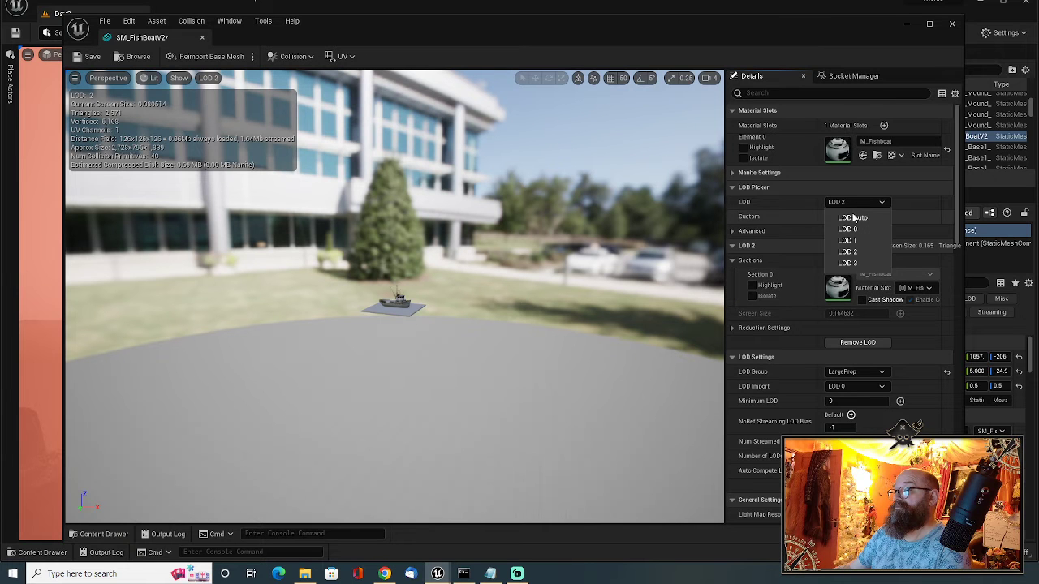
key("Up")
key("Up")
key("Up")
key("Return")
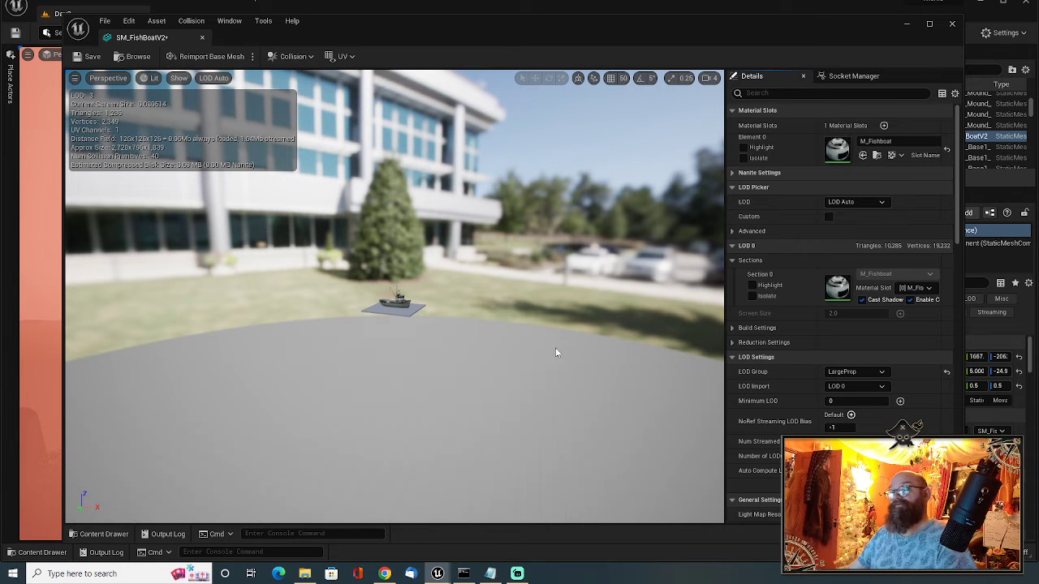
Check the boat's automatic LODs from closer distances, and save and close the SM_FishBoatV2 mesh.
right_click_drag(518, 347, 511, 329)
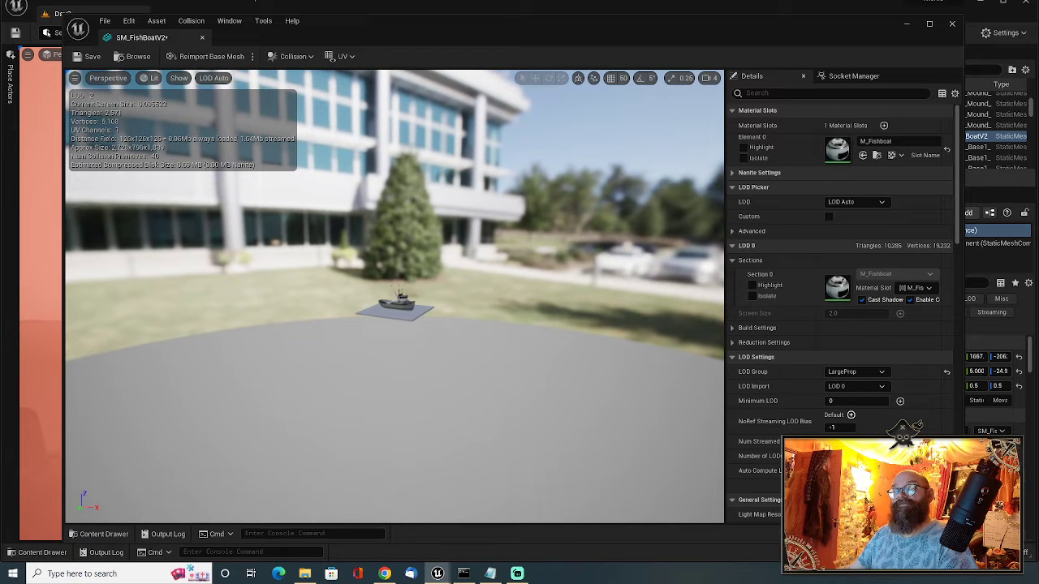
left_click_drag(542, 343, 546, 339)
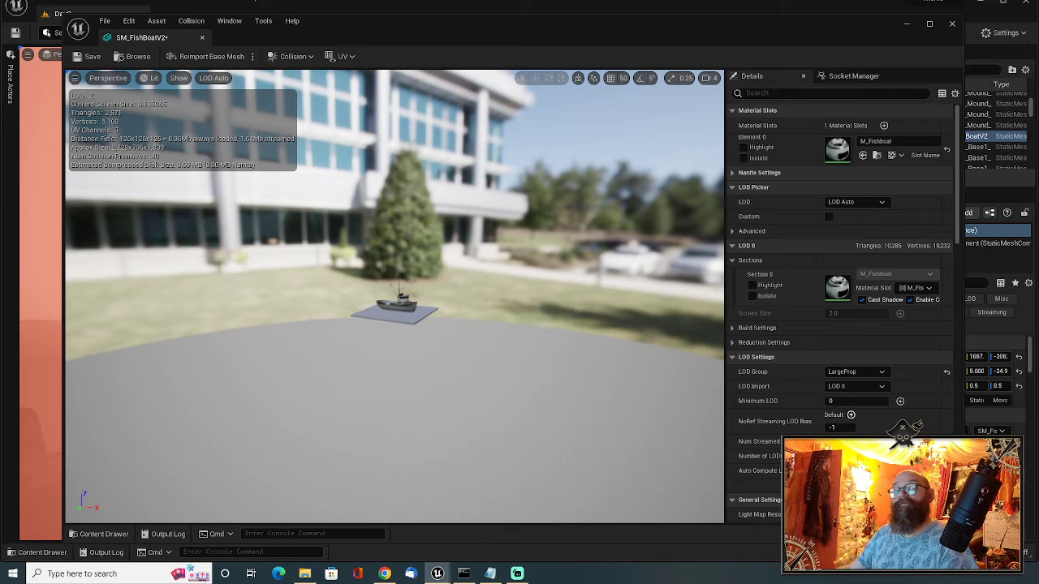
right_click_drag(545, 339, 537, 333)
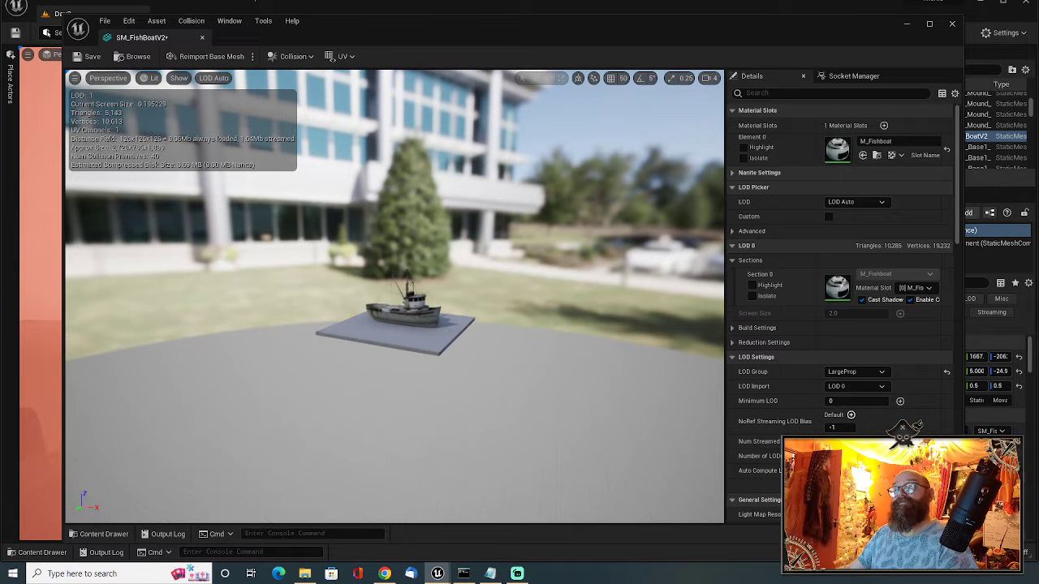
left_click_drag(558, 326, 507, 344)
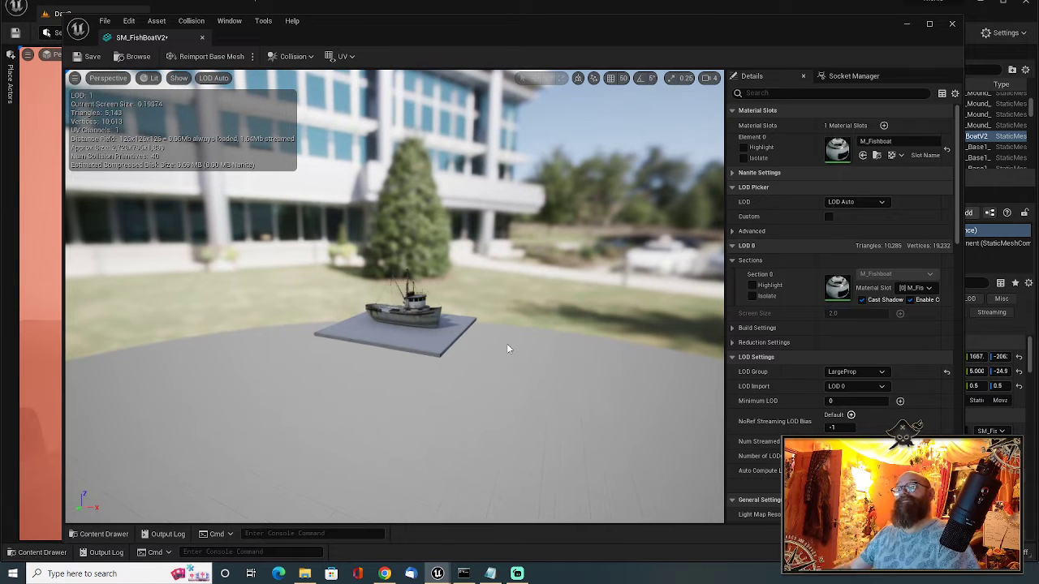
left_click(87, 57)
left_click(202, 39)
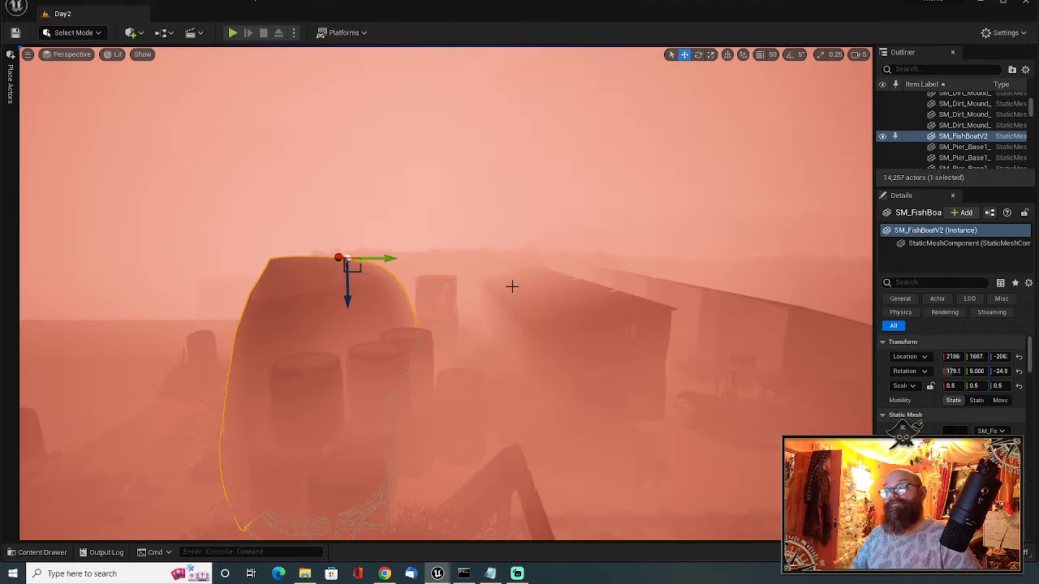
Open the hopper_base_01 mesh of the hopper wall piece in the level and set its LOD group to LargeProp.
left_click(610, 365)
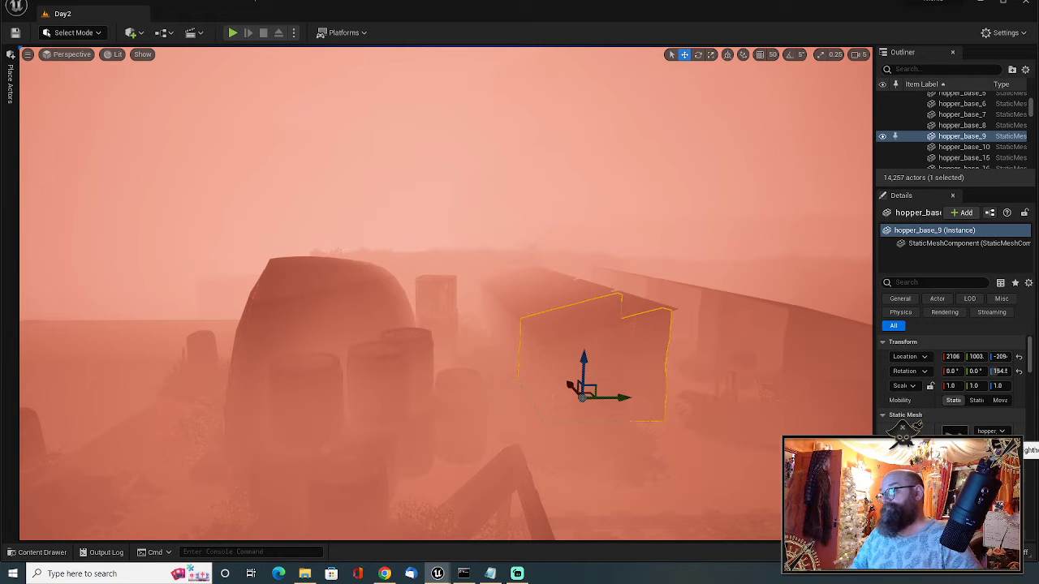
key("ctrl+e")
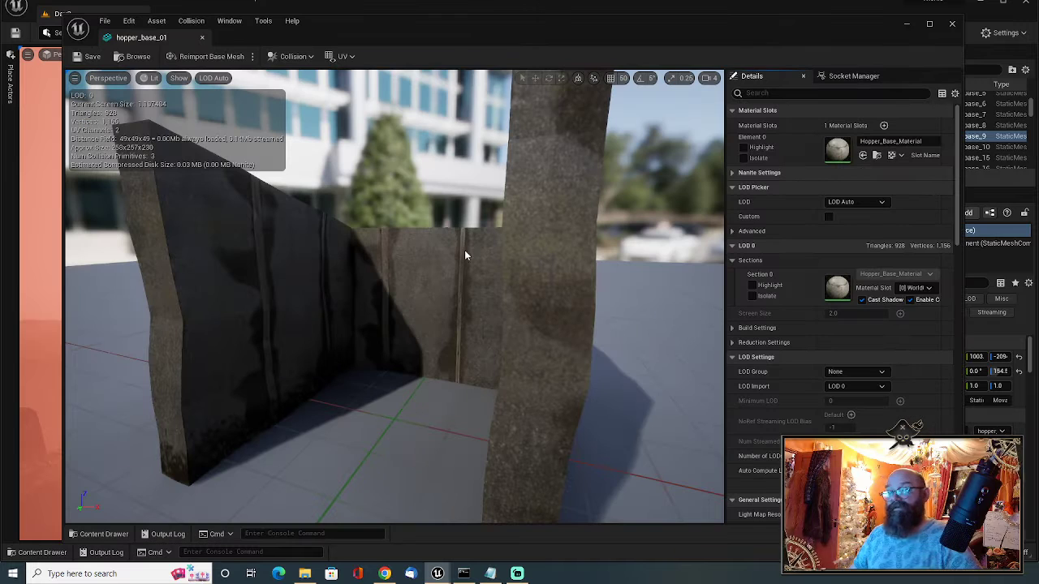
scroll(372, 324, "down", 3)
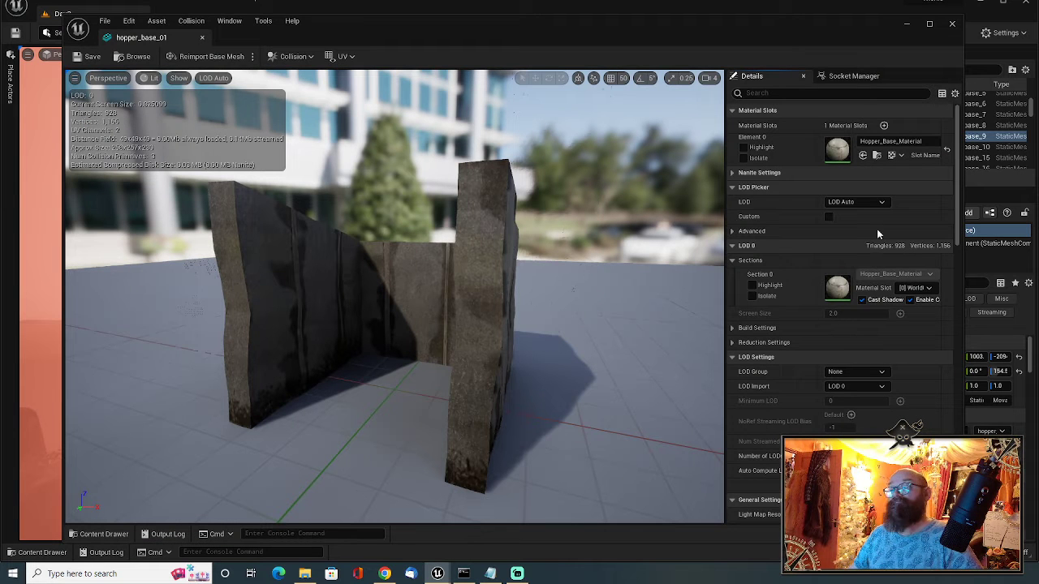
left_click(861, 372)
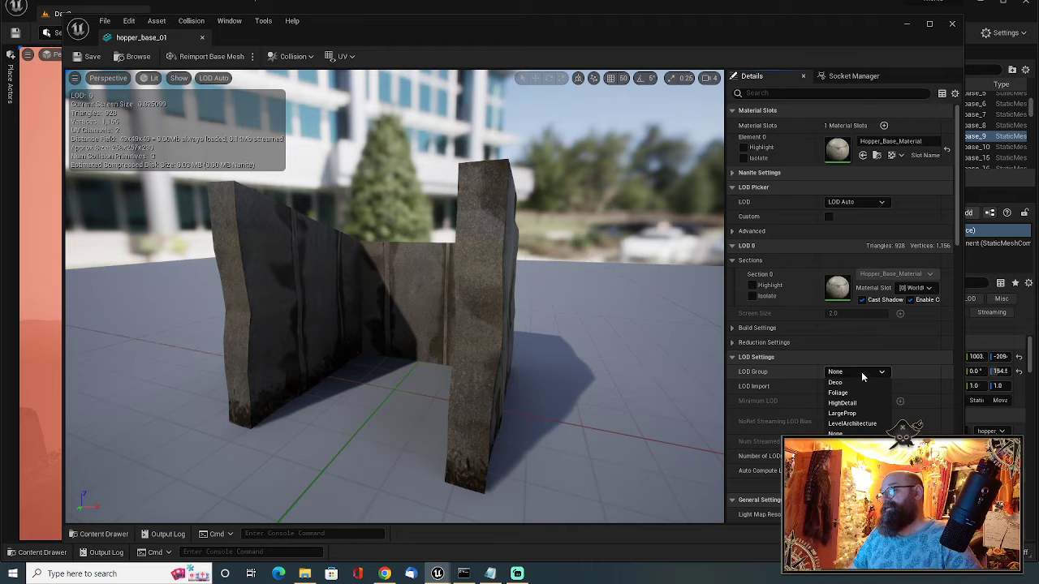
left_click(852, 414)
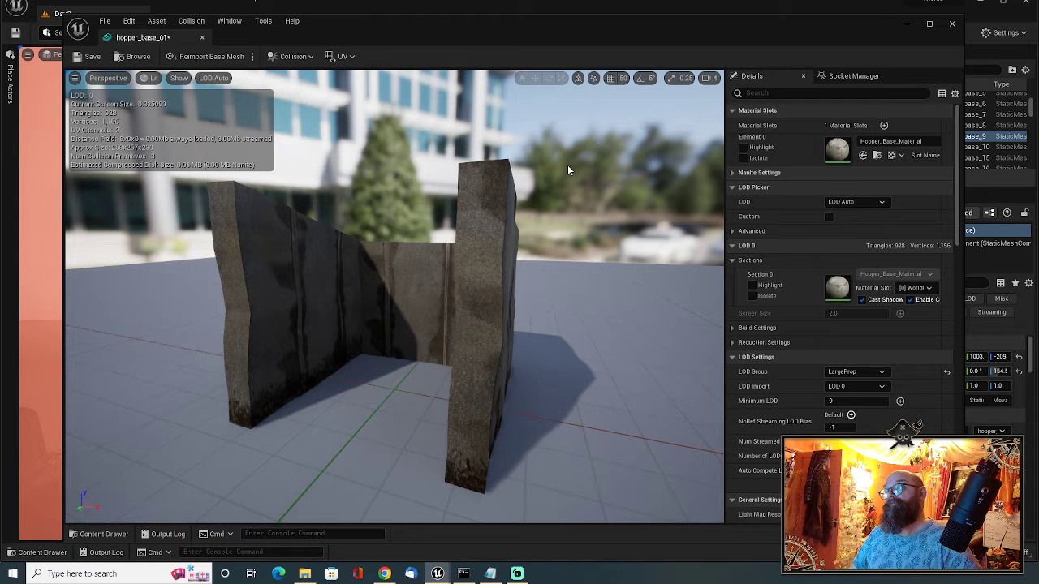
Turn off Cast Shadow for the hopper base's LOD 3 and LOD 2, and return the LOD picker to LOD Auto.
left_click_drag(371, 225, 488, 241)
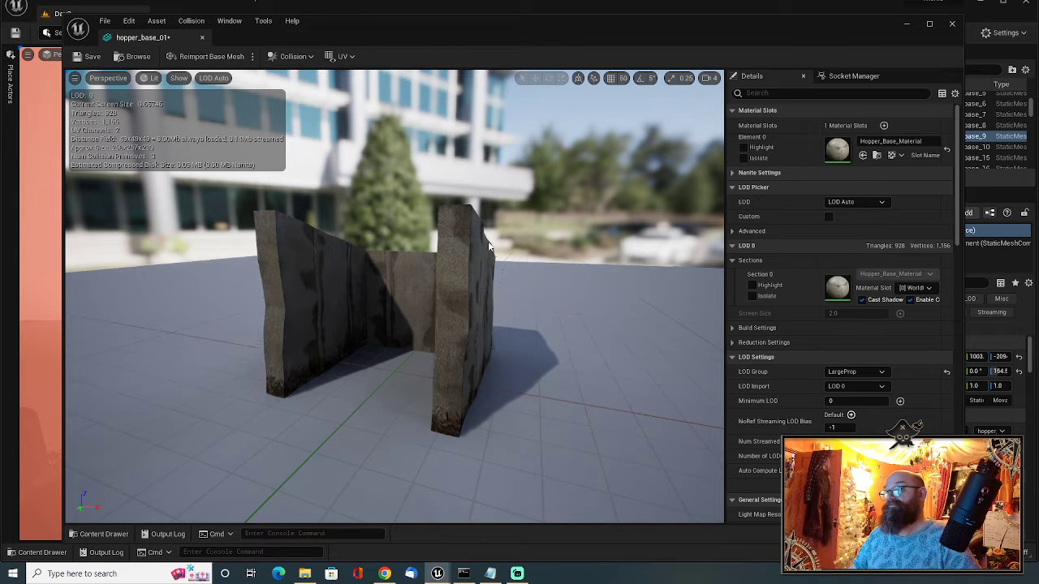
left_click(869, 203)
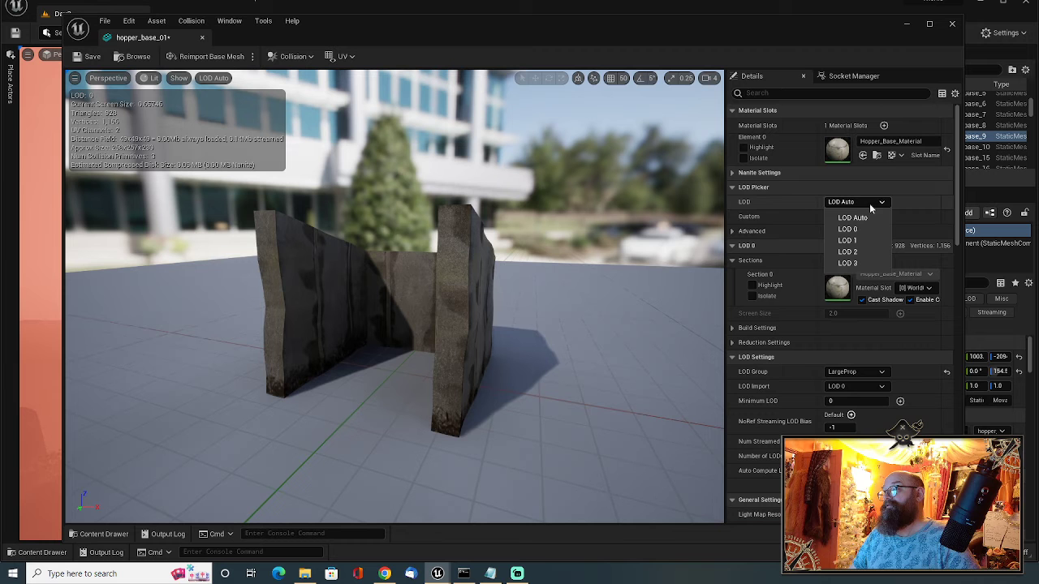
left_click(846, 263)
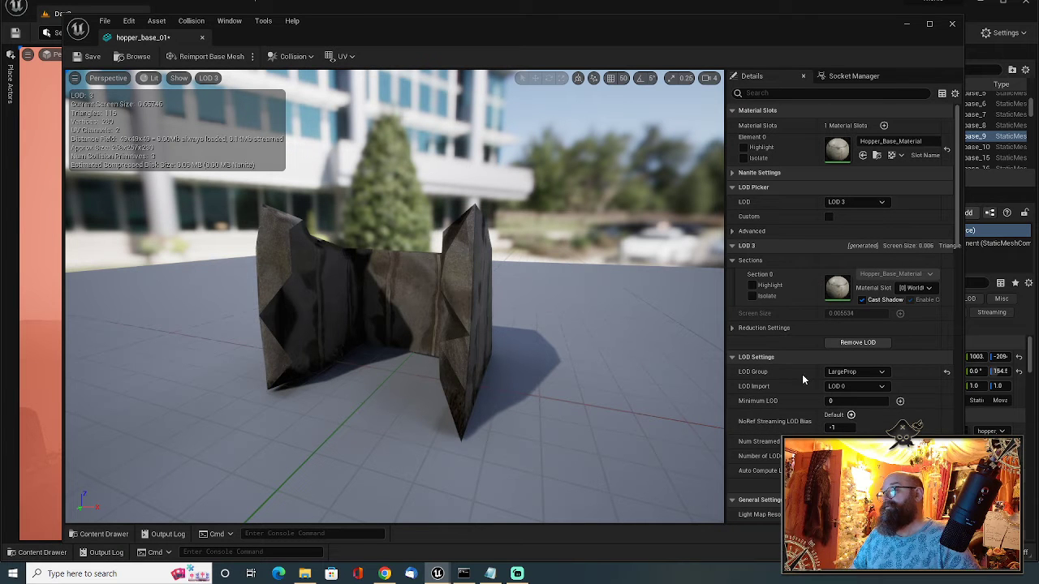
left_click(862, 299)
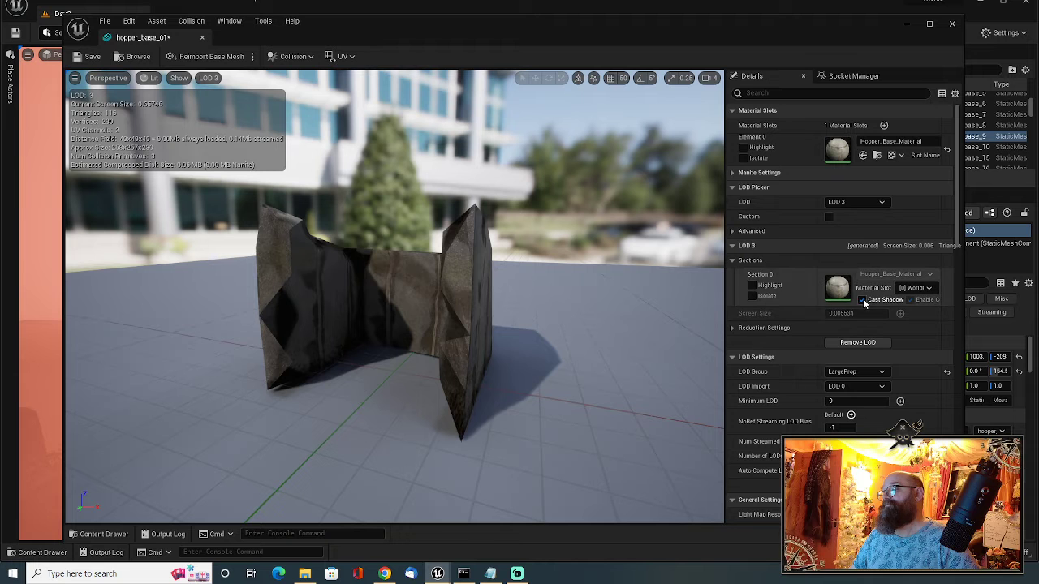
left_click(863, 203)
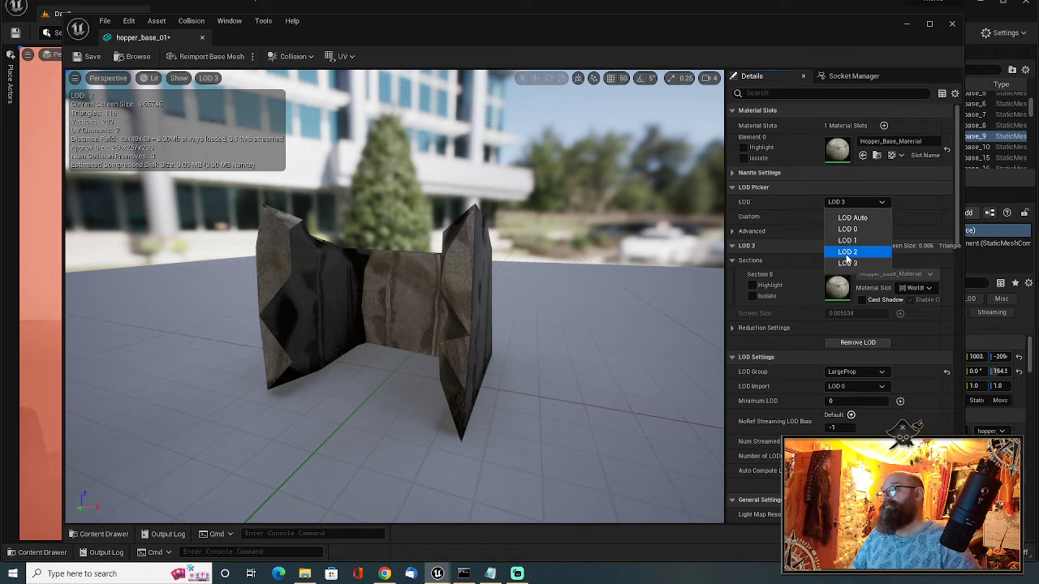
left_click(847, 252)
left_click(861, 300)
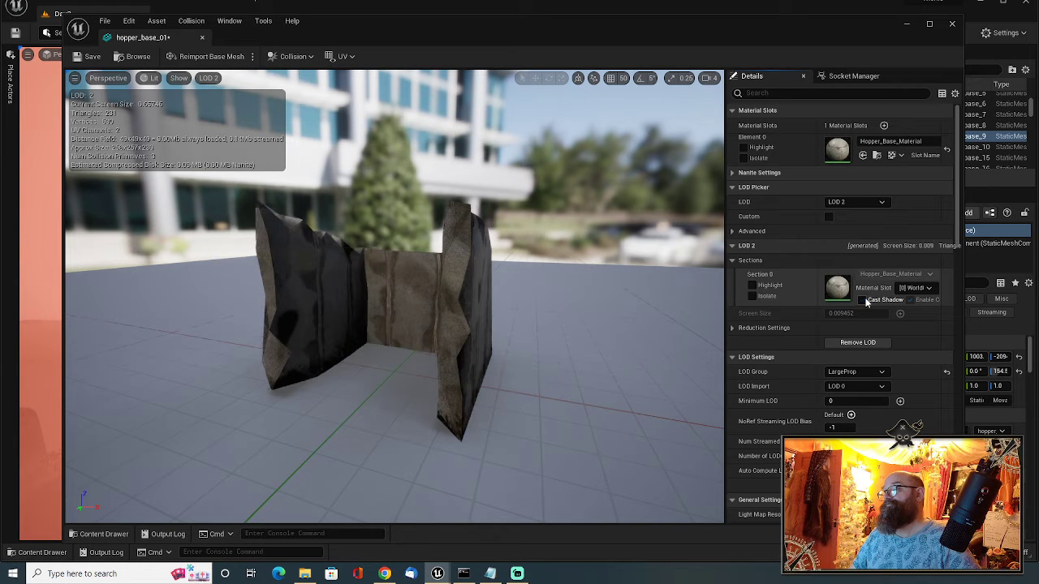
left_click(856, 201)
left_click(844, 215)
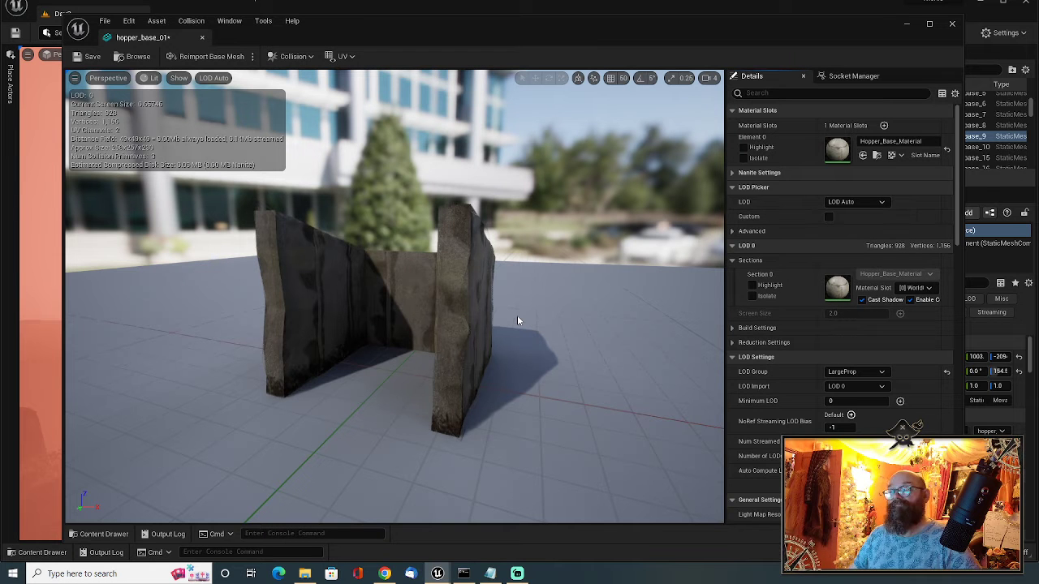
Check the hopper base's automatic LODs at increasing distance, and turn off Cast Shadow for its LOD 1.
scroll(517, 315, "down", 3)
scroll(505, 308, "down", 4)
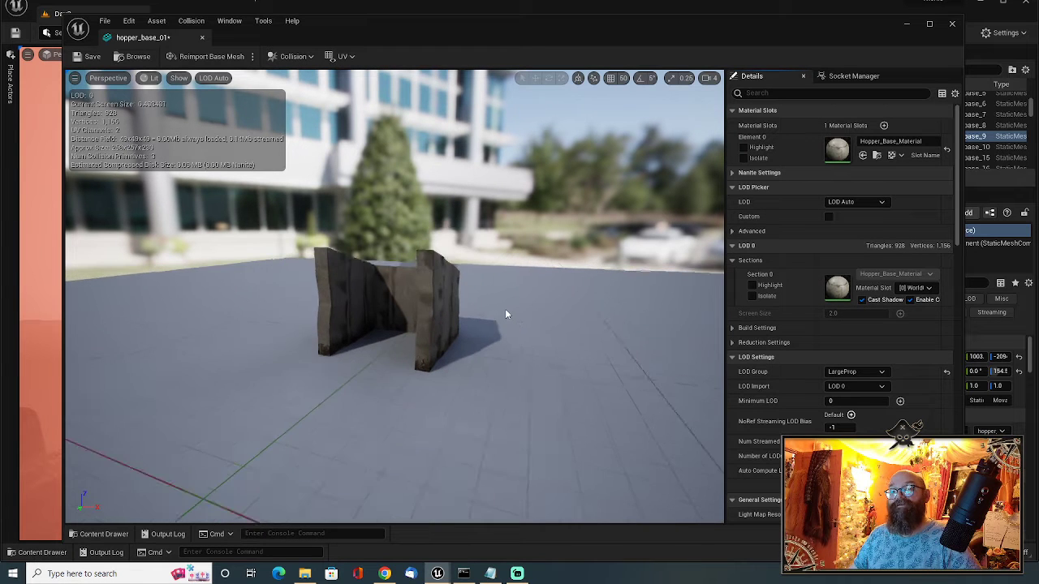
scroll(504, 308, "down", 5)
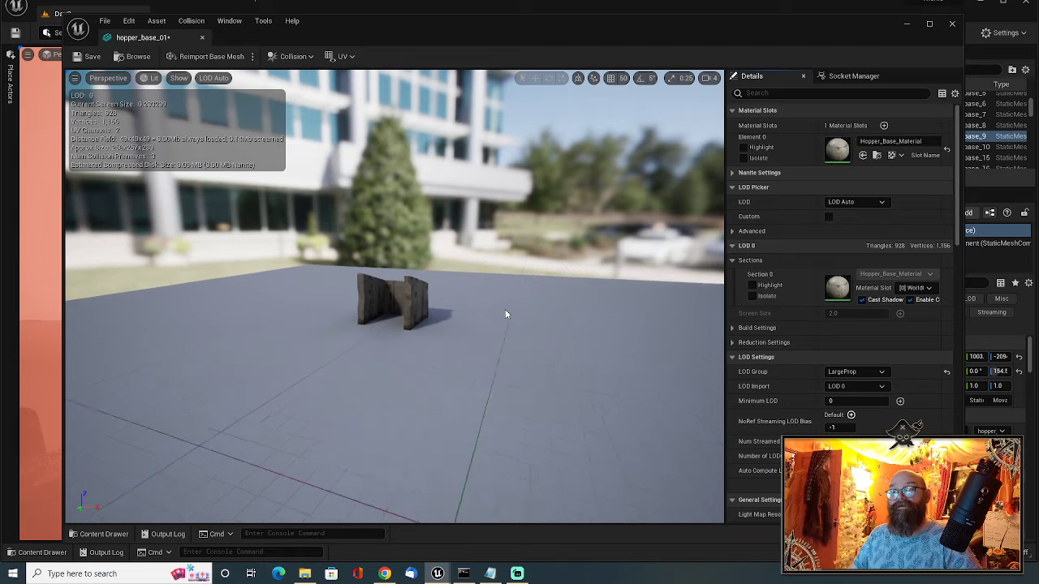
scroll(504, 314, "down", 4)
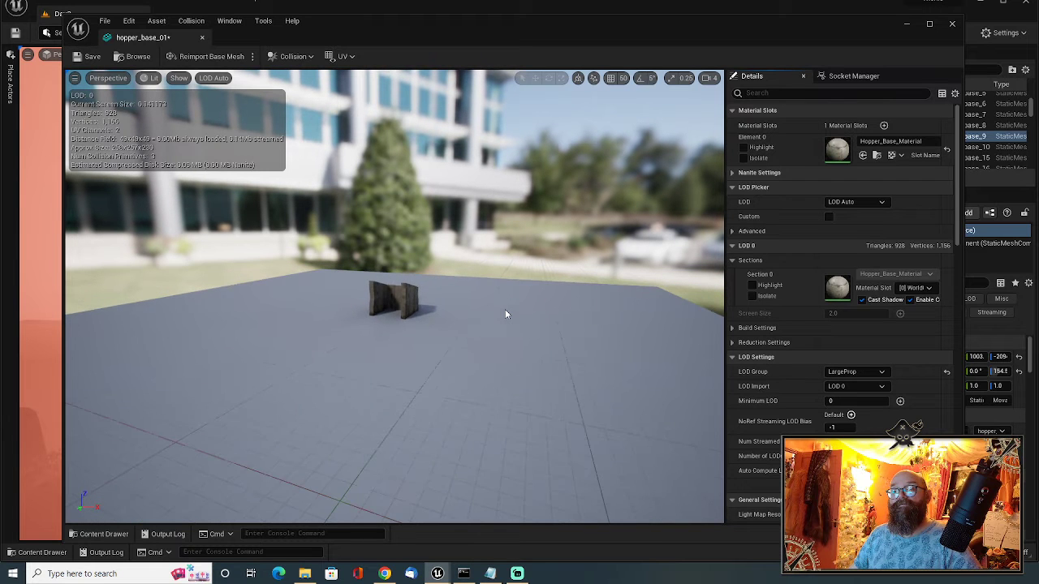
scroll(505, 314, "down", 3)
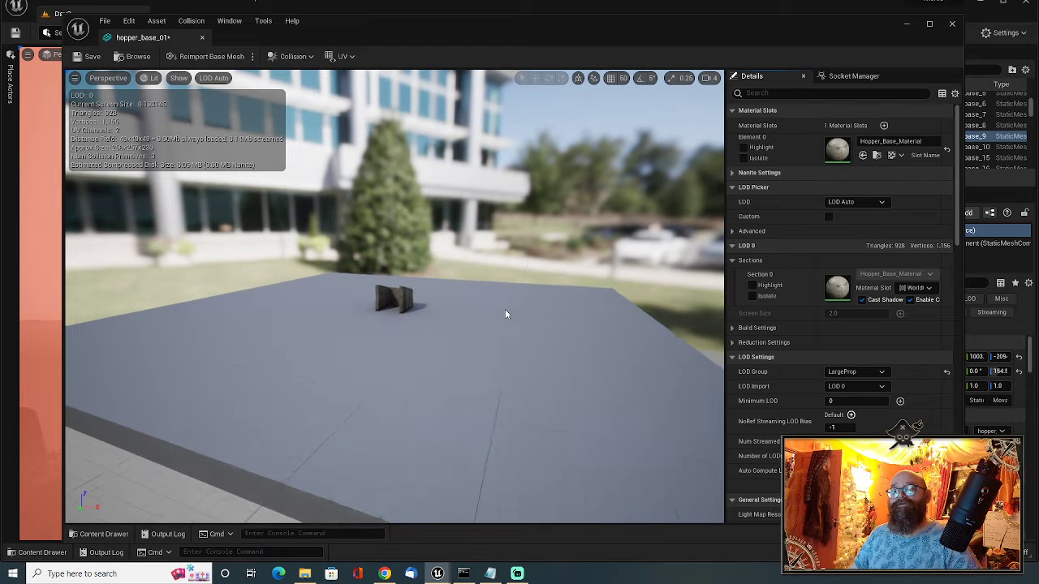
scroll(504, 314, "down", 4)
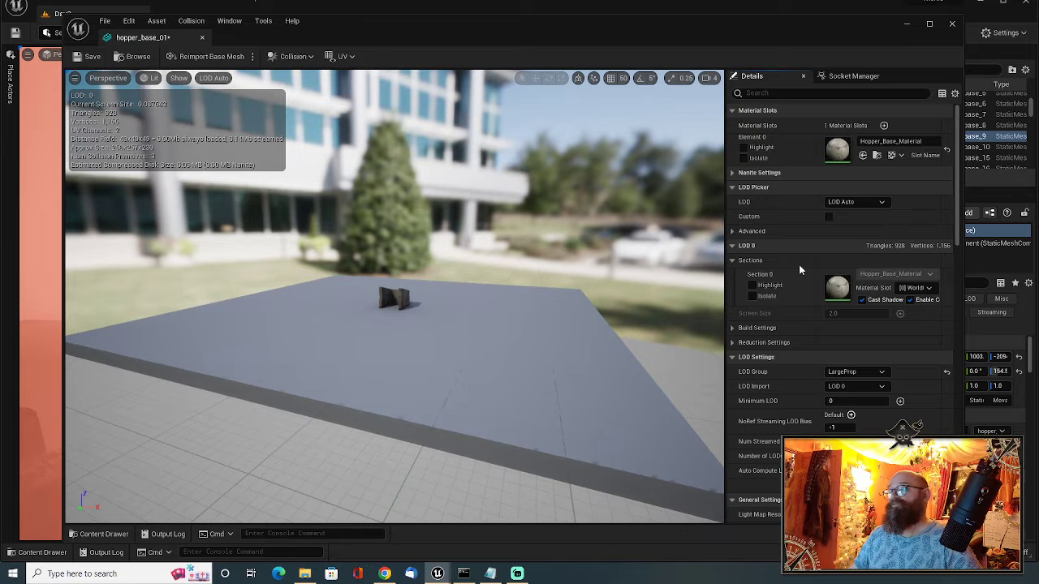
left_click(857, 202)
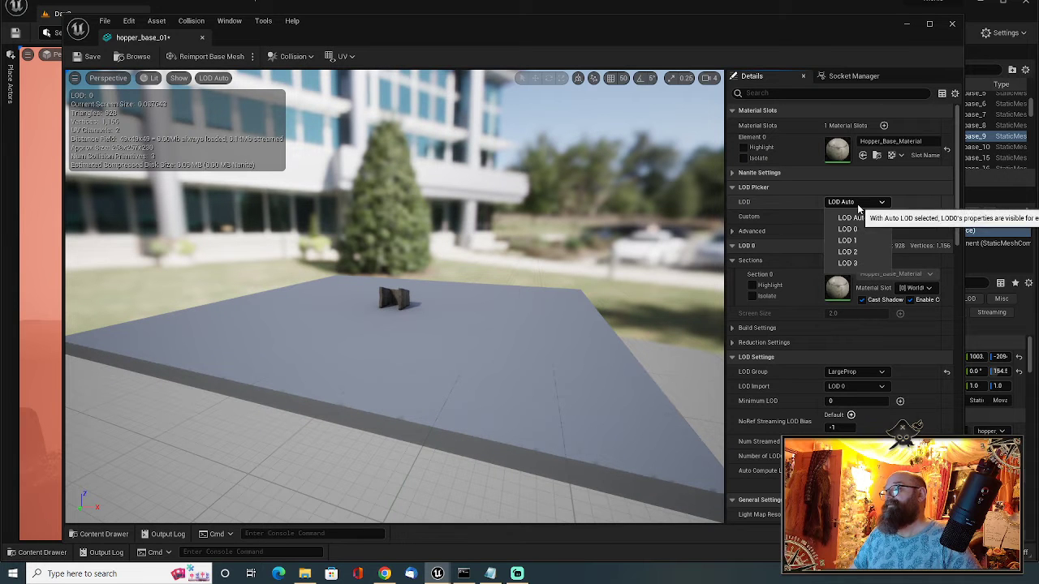
left_click(849, 241)
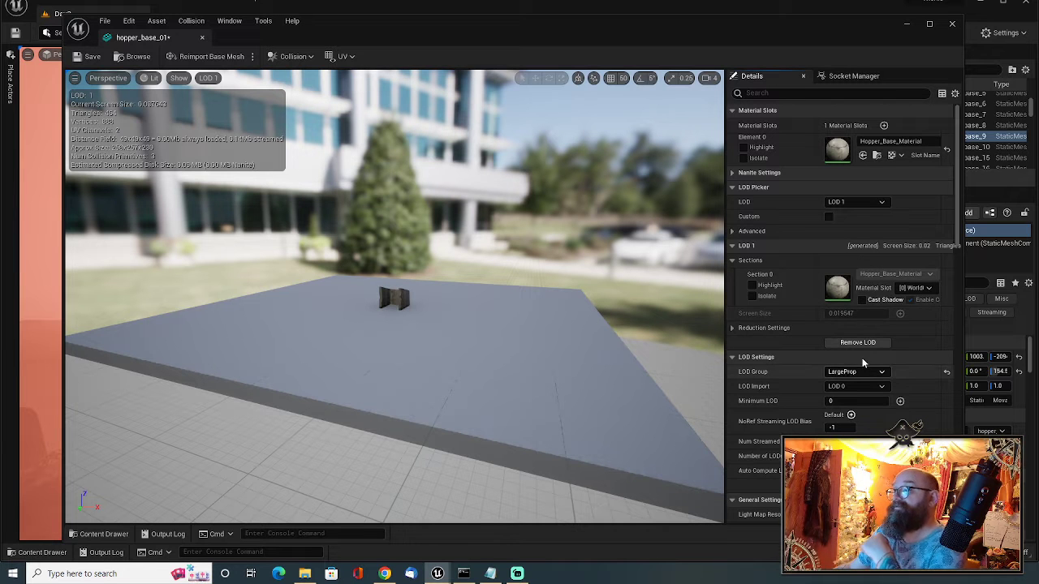
scroll(452, 286, "up", 1)
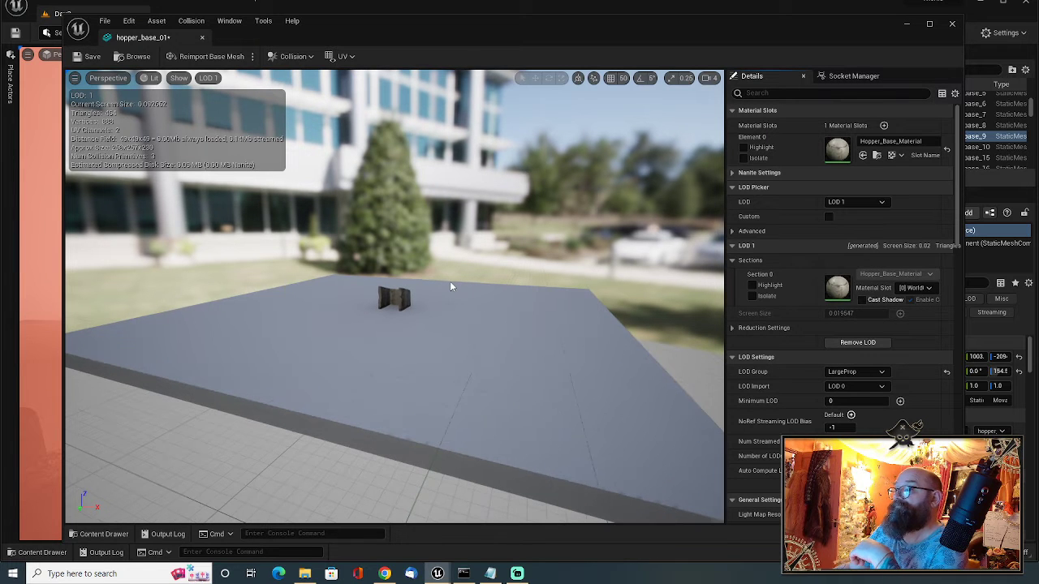
scroll(452, 286, "up", 1)
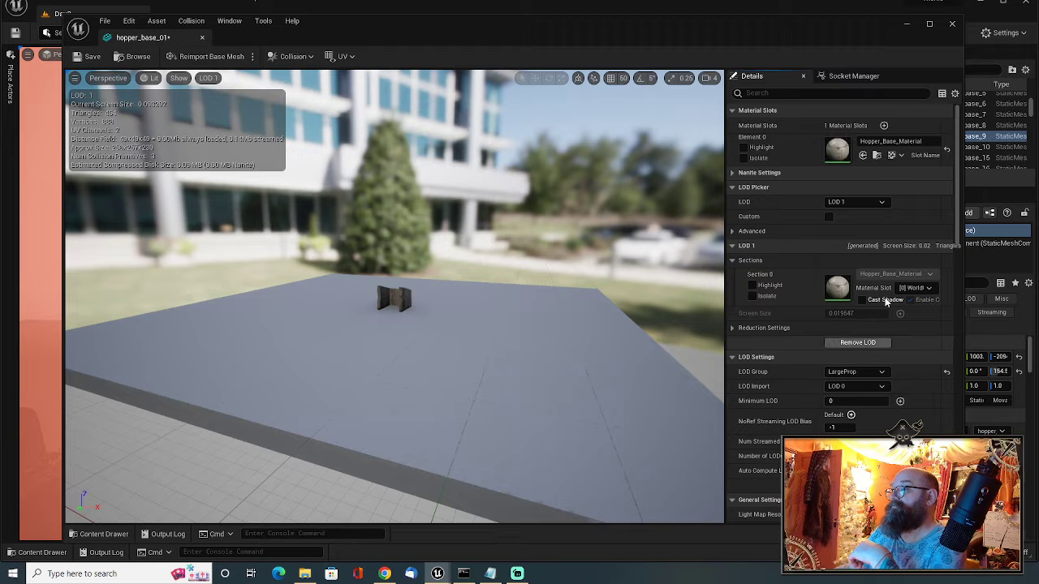
Change the hopper_base_01 mesh's LOD group to SmallProp and save the mesh.
scroll(884, 332, "down", 6)
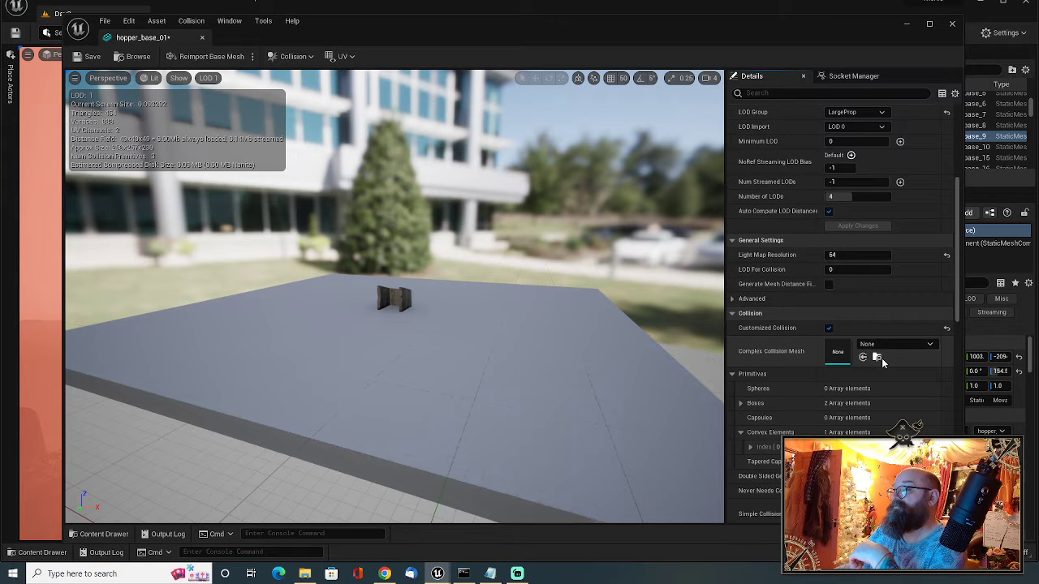
scroll(882, 363, "up", 6)
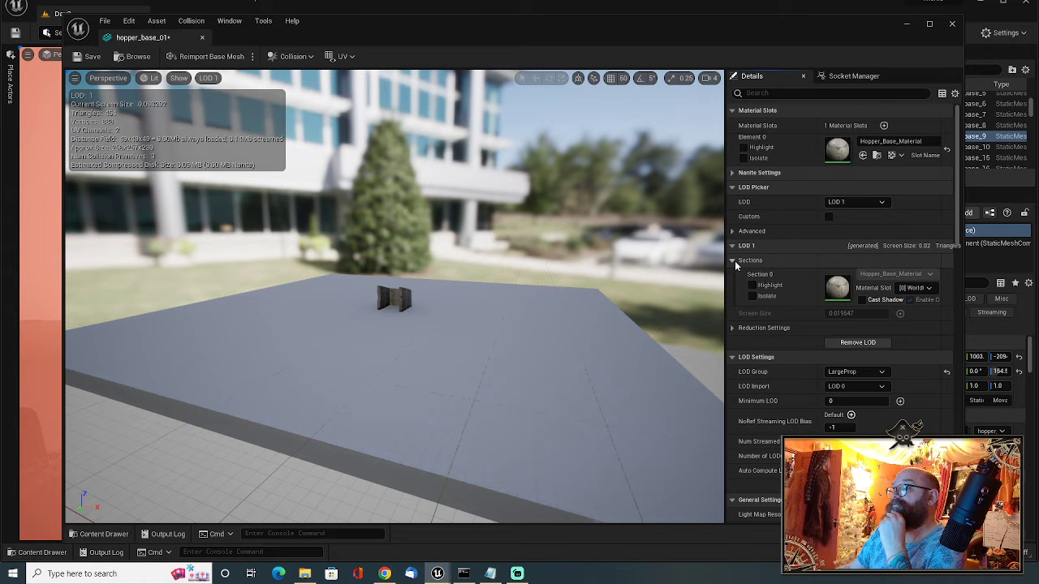
left_click(848, 372)
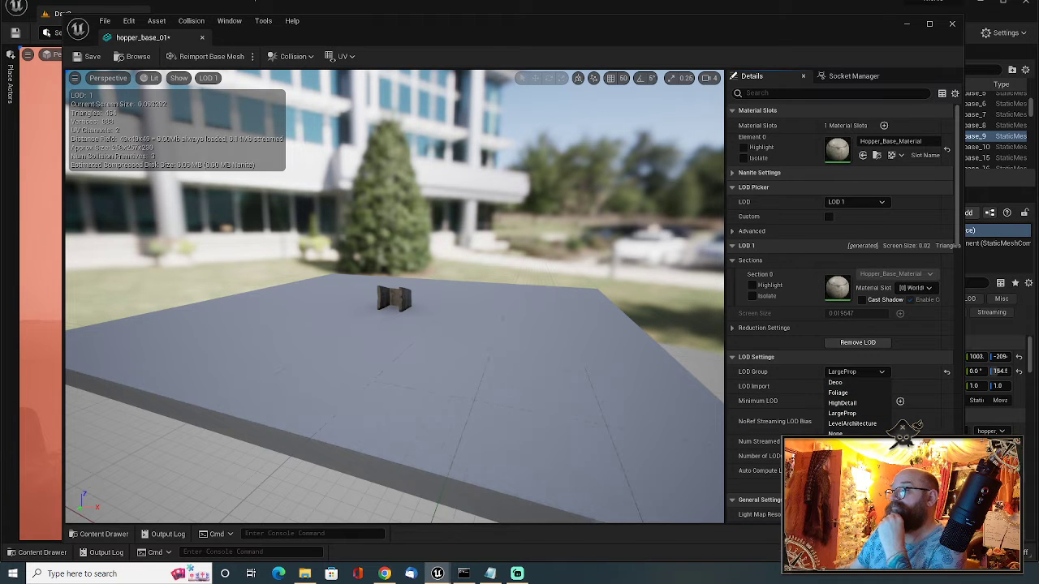
left_click(845, 434)
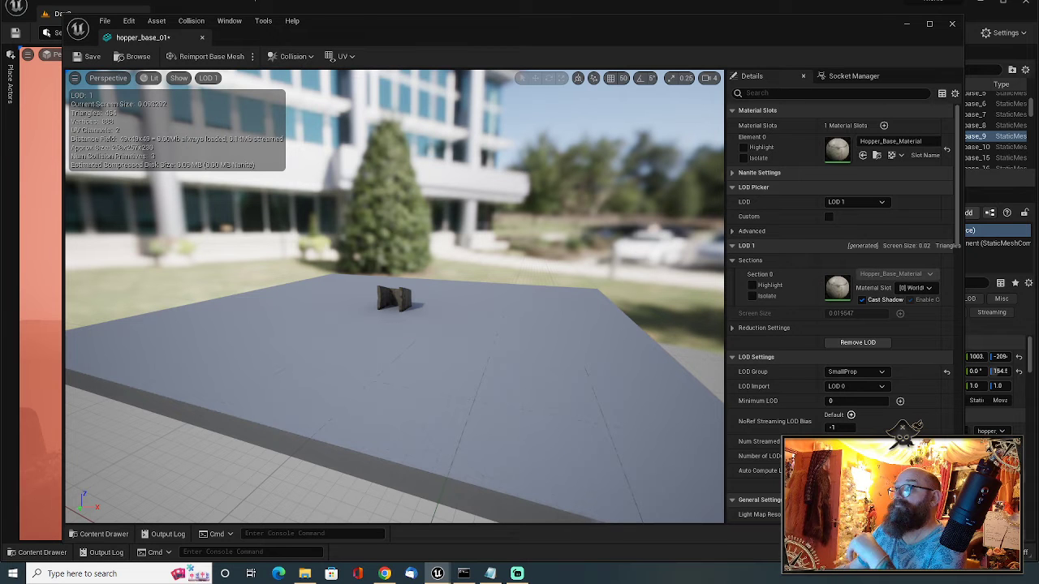
right_click_drag(658, 248, 637, 257)
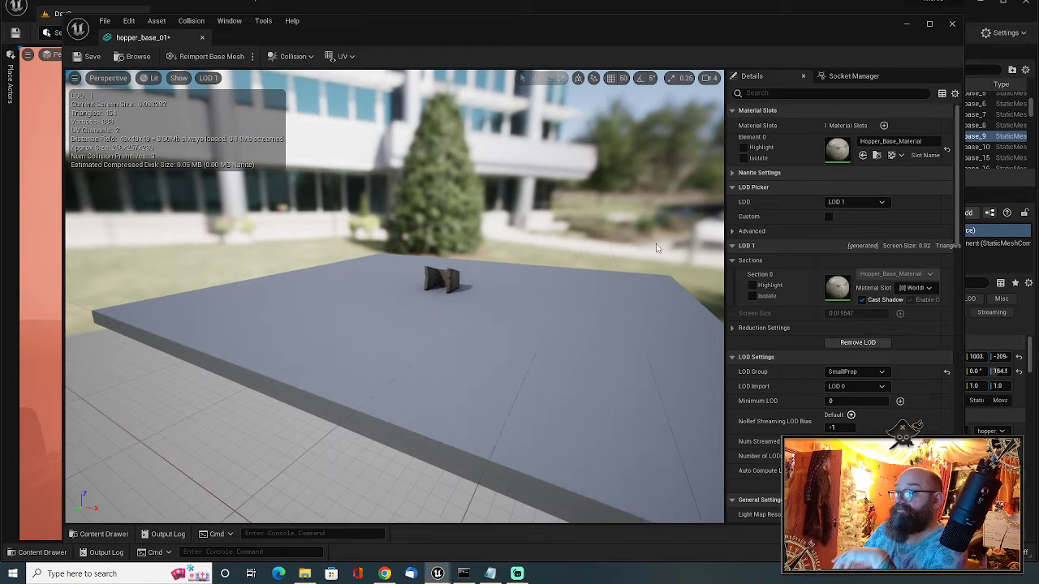
left_click(83, 58)
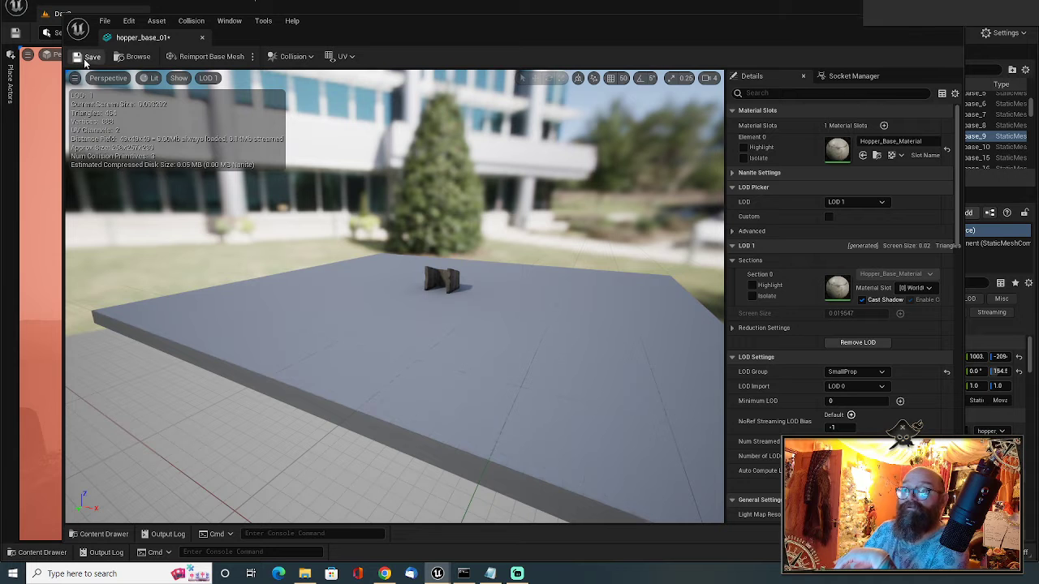
Turn off Cast Shadow for the hopper base's LOD 3 and LOD 1, and save and close the hopper_base_01 mesh.
left_click(853, 203)
left_click(847, 264)
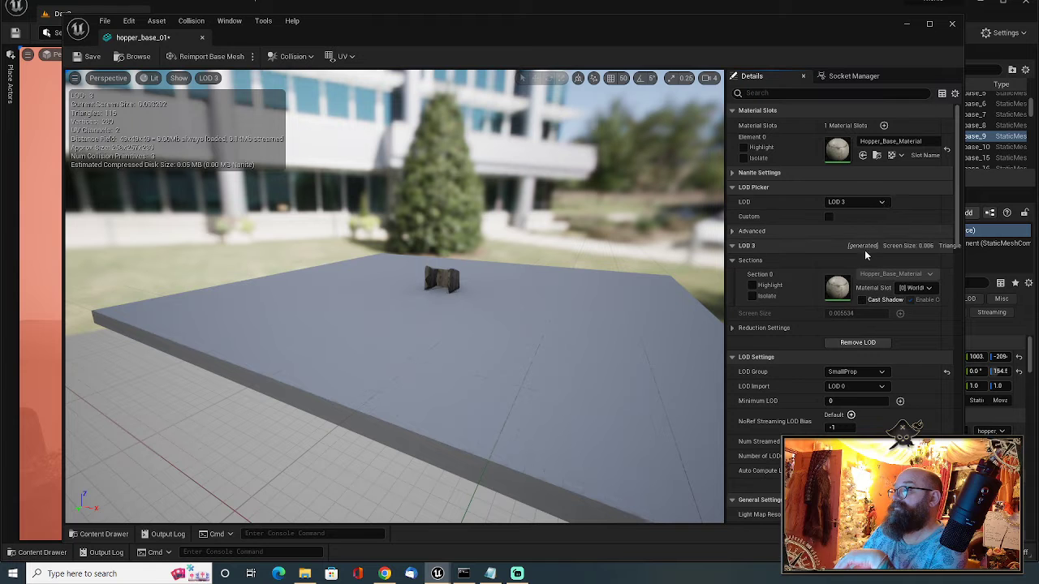
left_click(881, 203)
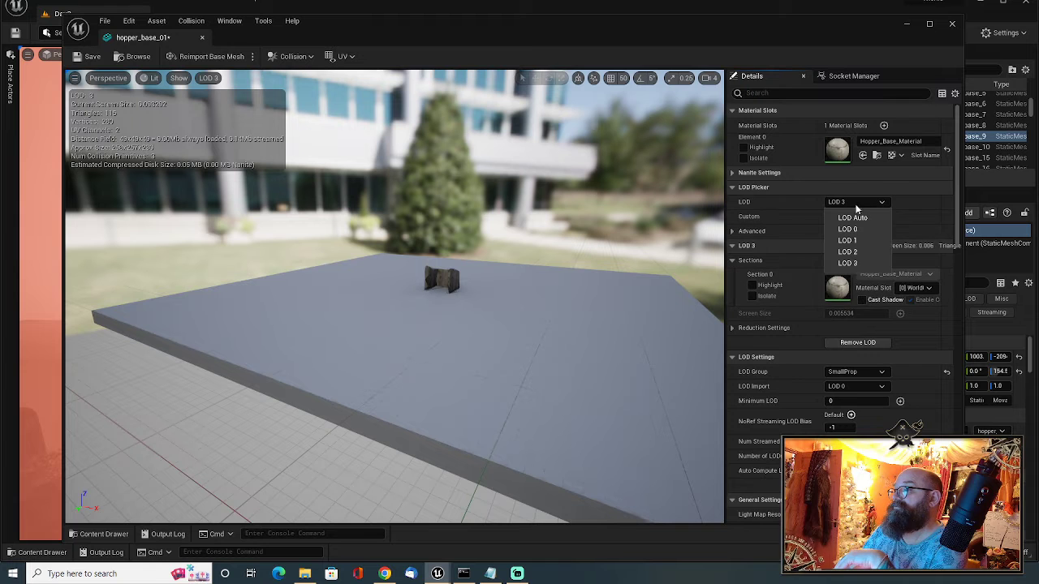
left_click(847, 252)
left_click(851, 203)
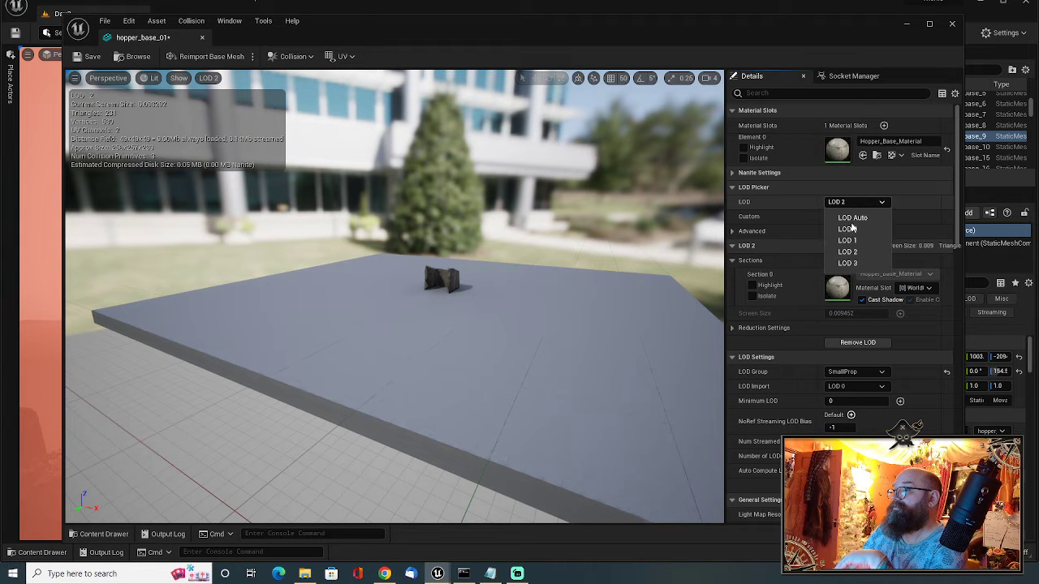
left_click(849, 240)
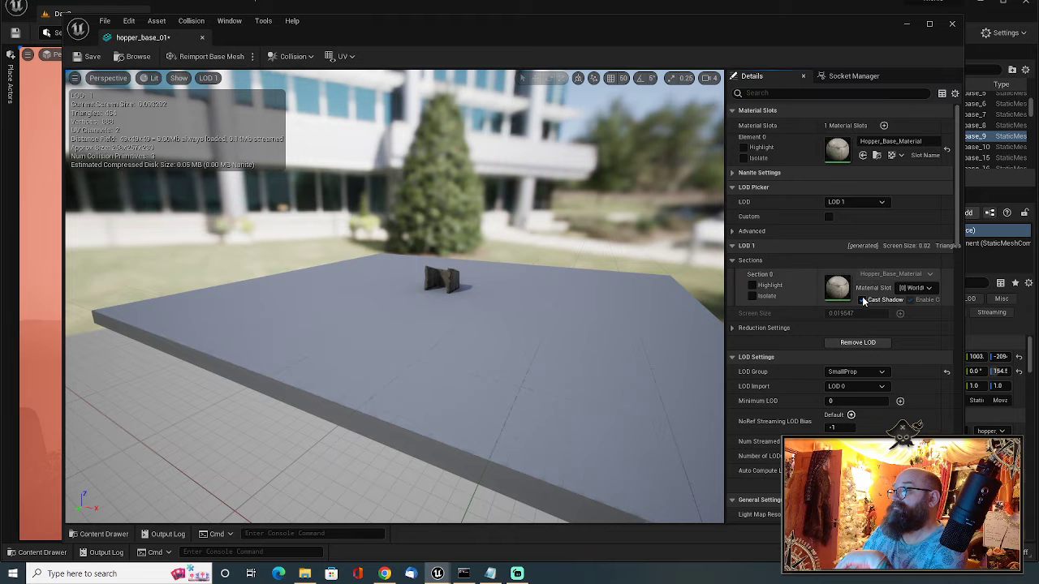
left_click(865, 205)
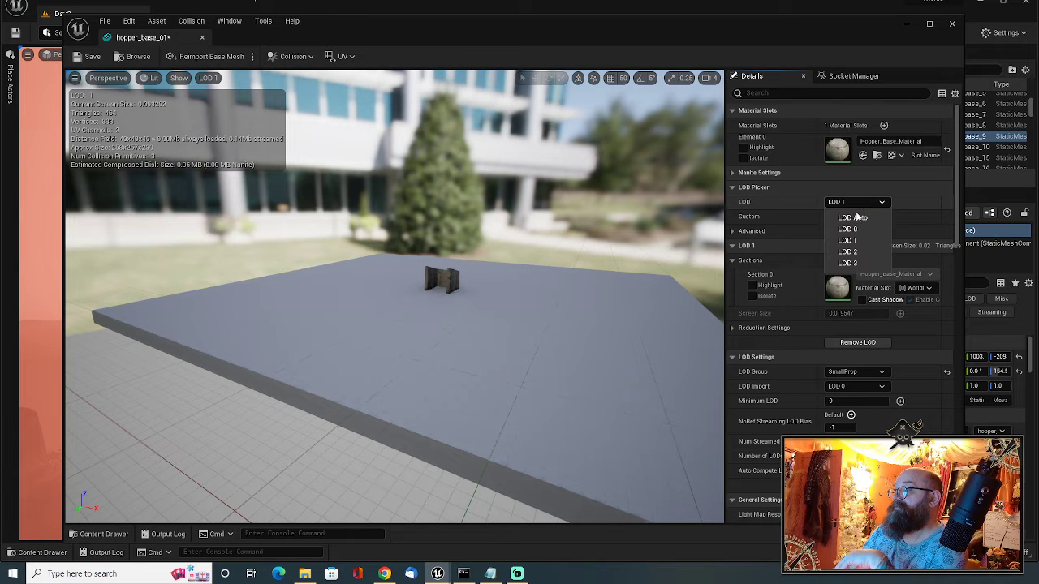
left_click(852, 230)
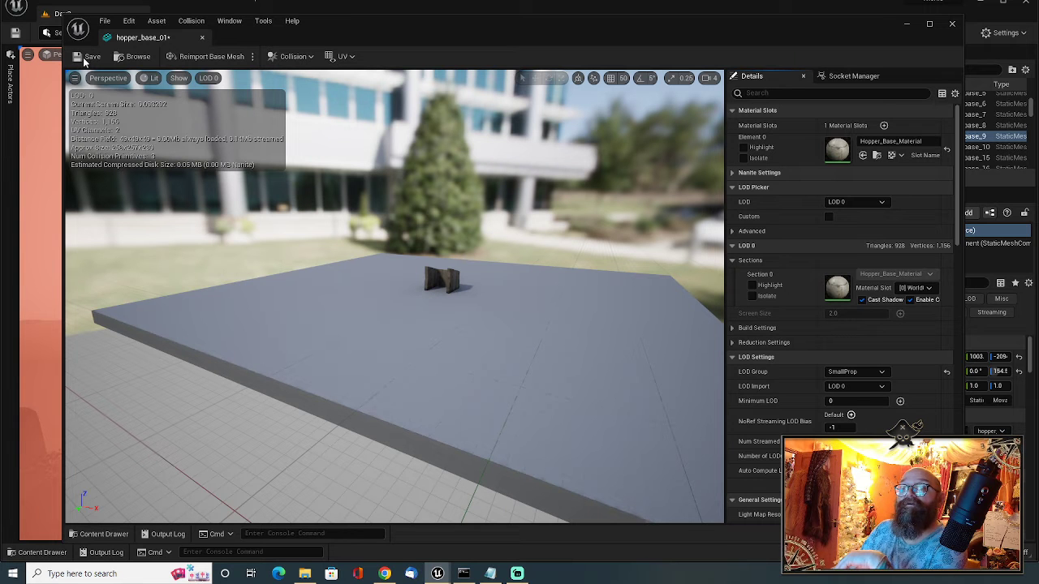
left_click(202, 37)
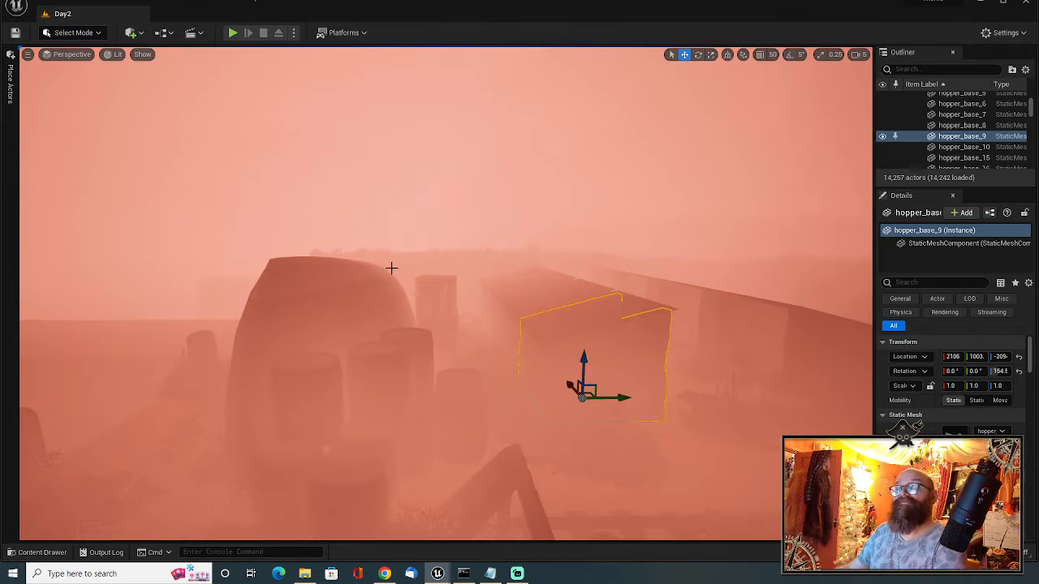
Open the hopper's tin roof mesh hopper_tin_roof_01, set its LOD group to SmallProp and save it.
left_click(640, 305)
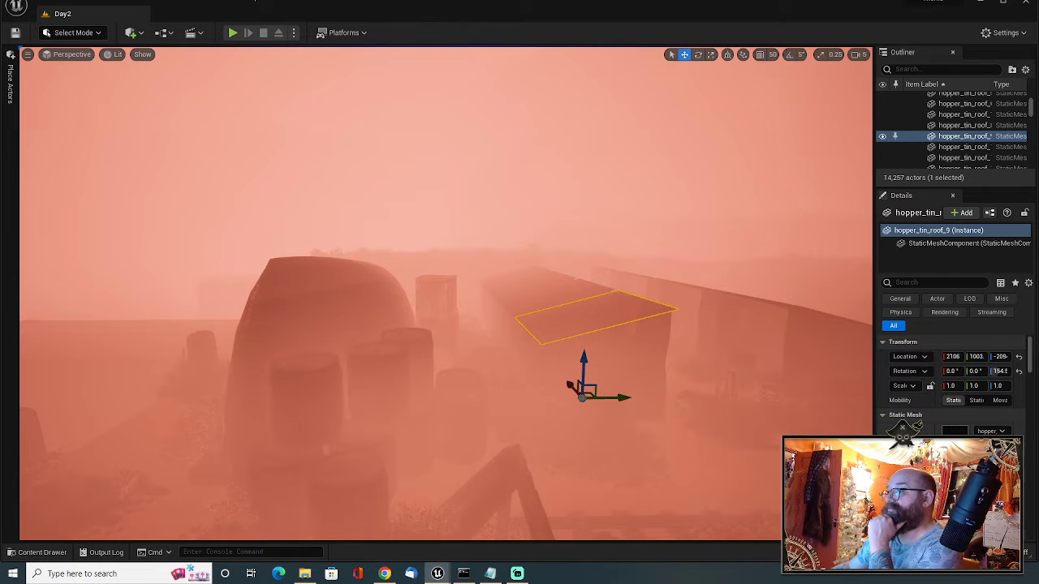
key("ctrl+e")
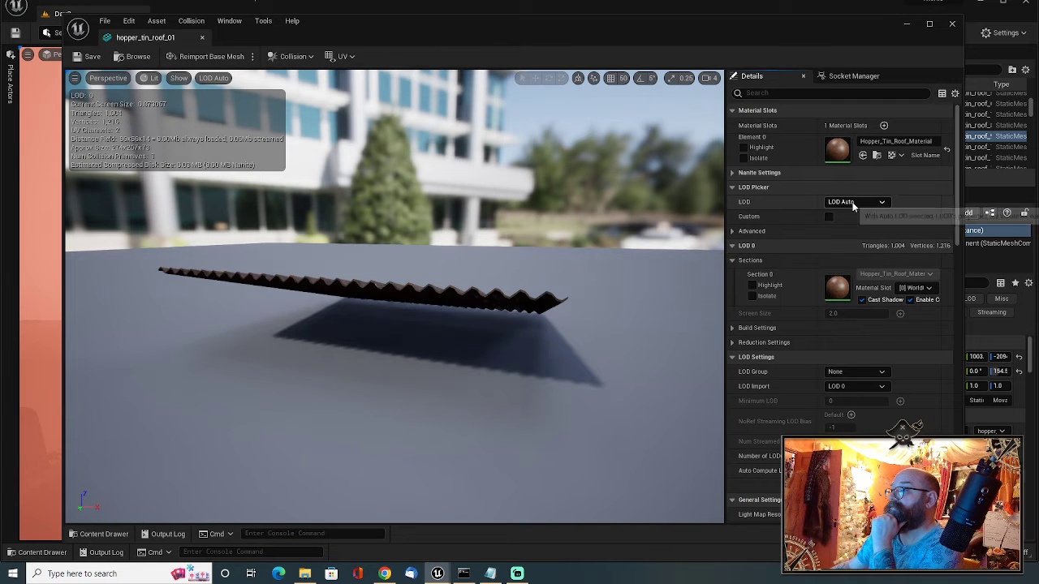
left_click(862, 371)
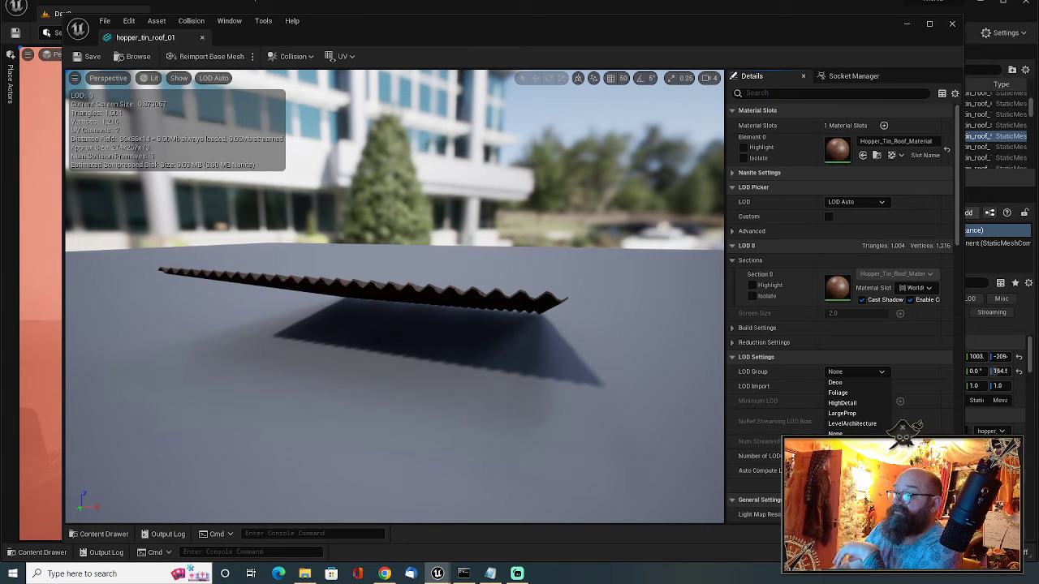
left_click(844, 413)
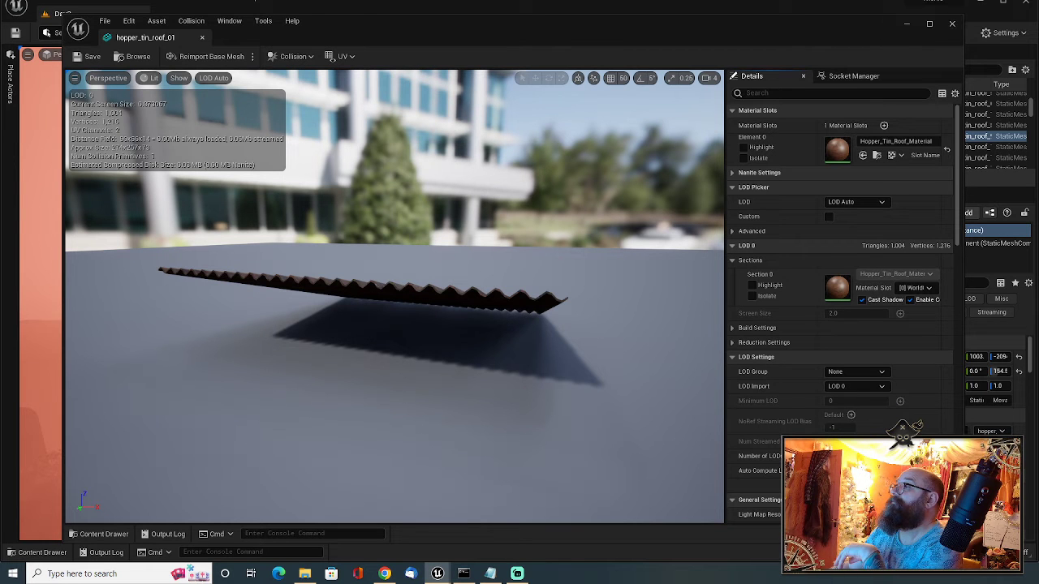
left_click(865, 373)
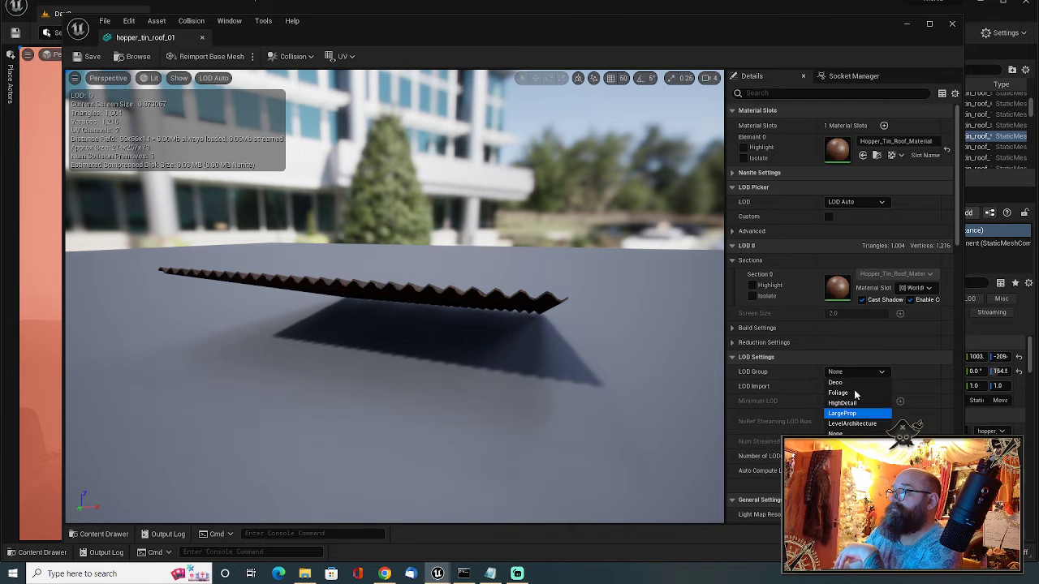
left_click(844, 433)
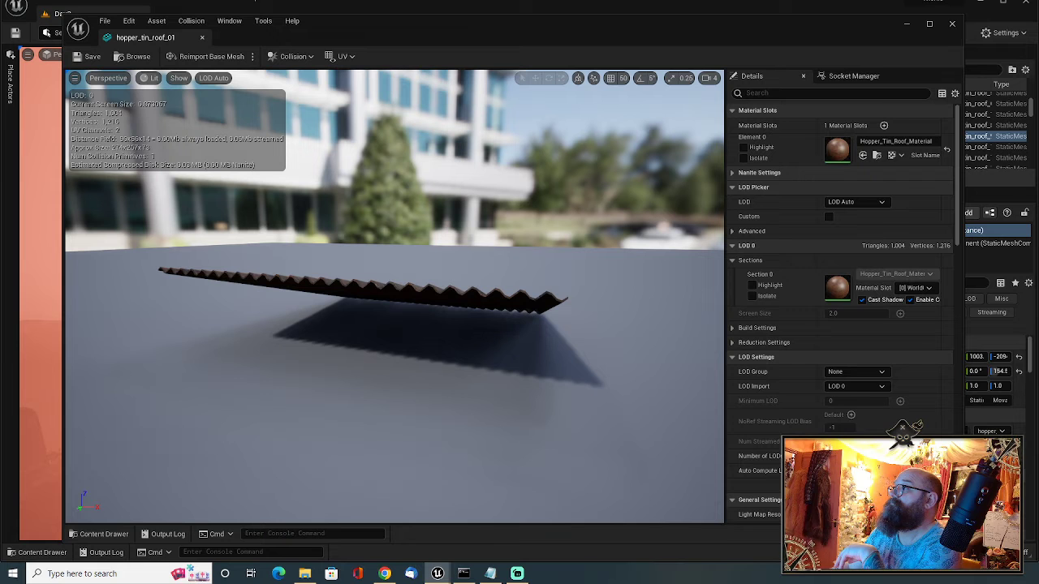
left_click(88, 56)
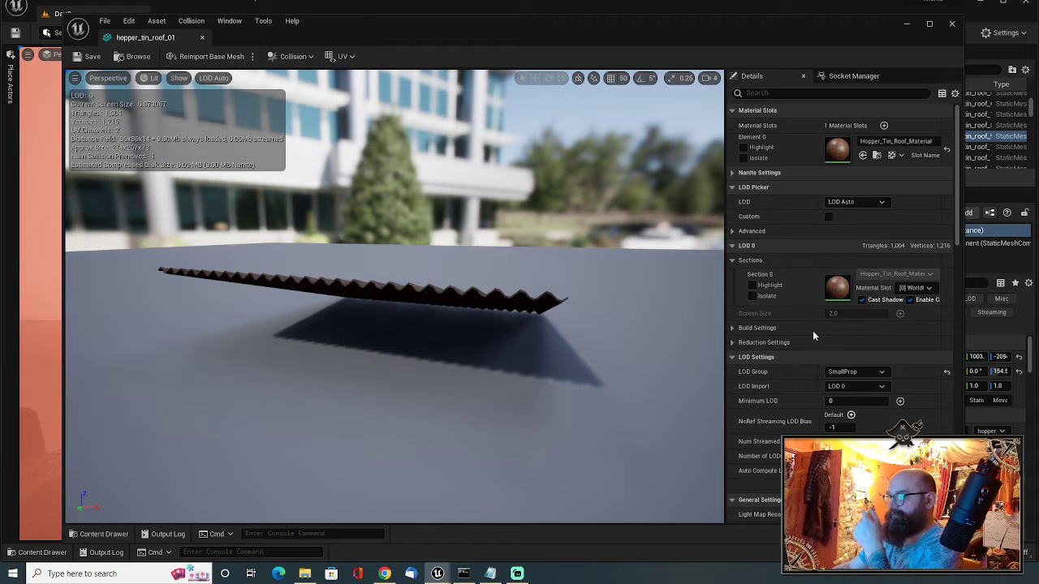
Turn off Cast Shadow for the tin roof mesh's LOD 3 and LOD 2.
left_click(871, 201)
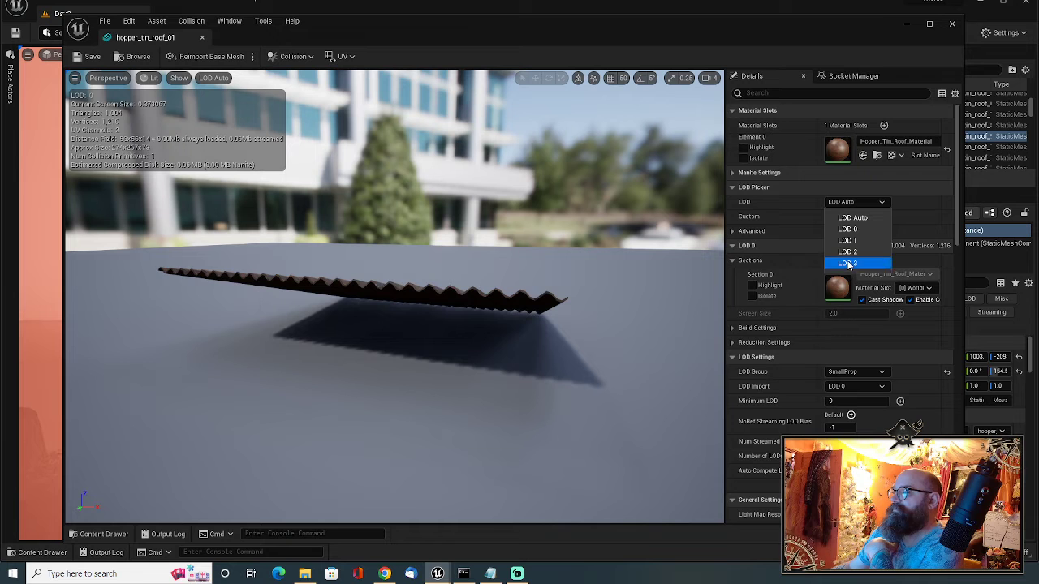
left_click(847, 263)
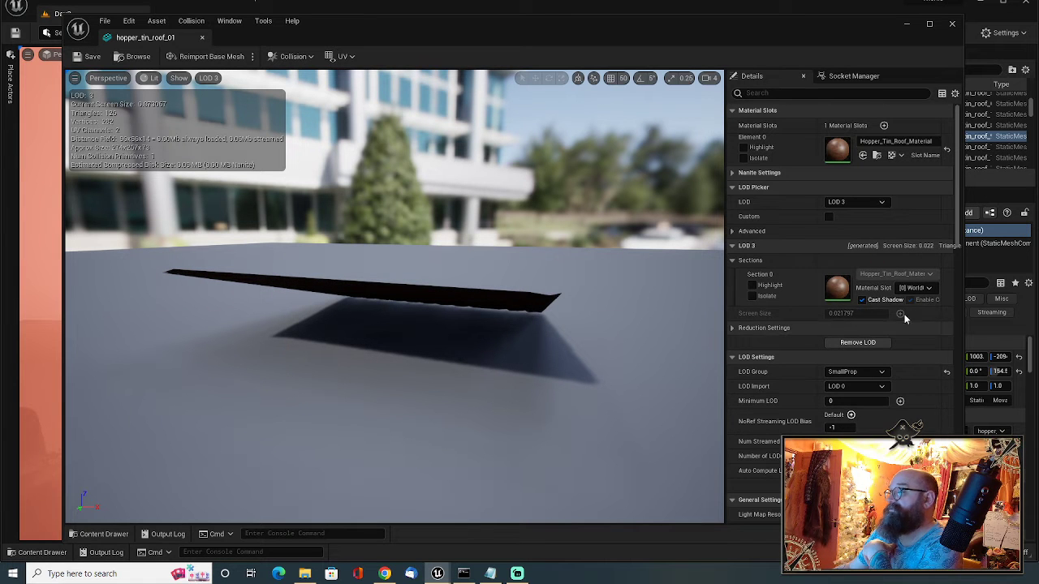
left_click(862, 300)
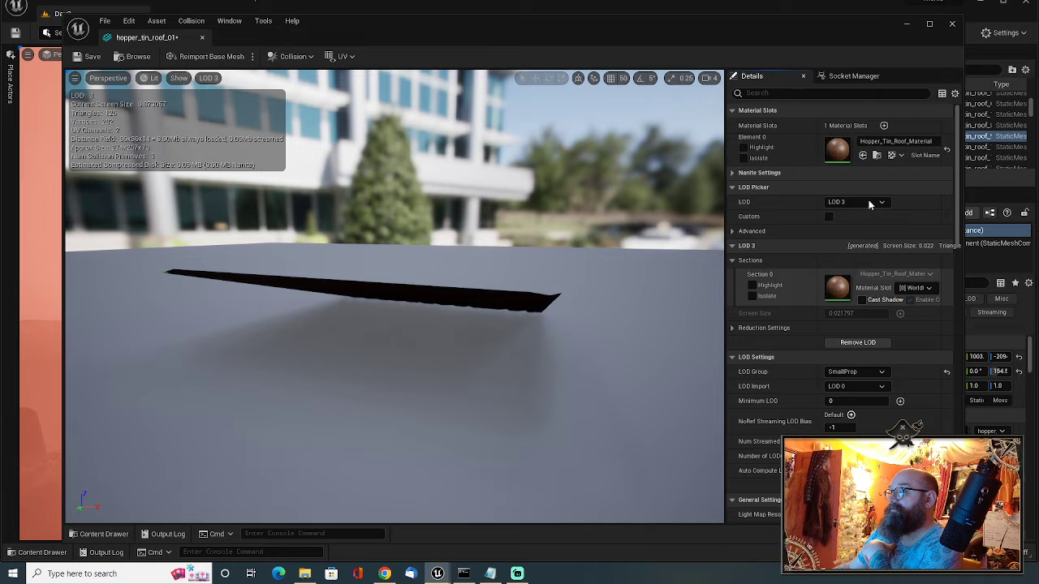
left_click(868, 202)
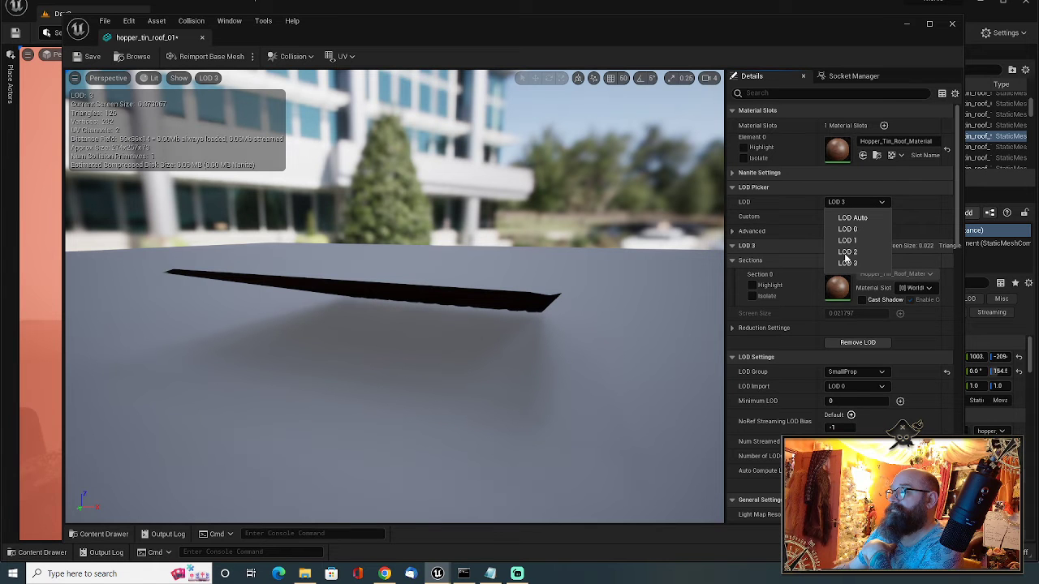
left_click(845, 252)
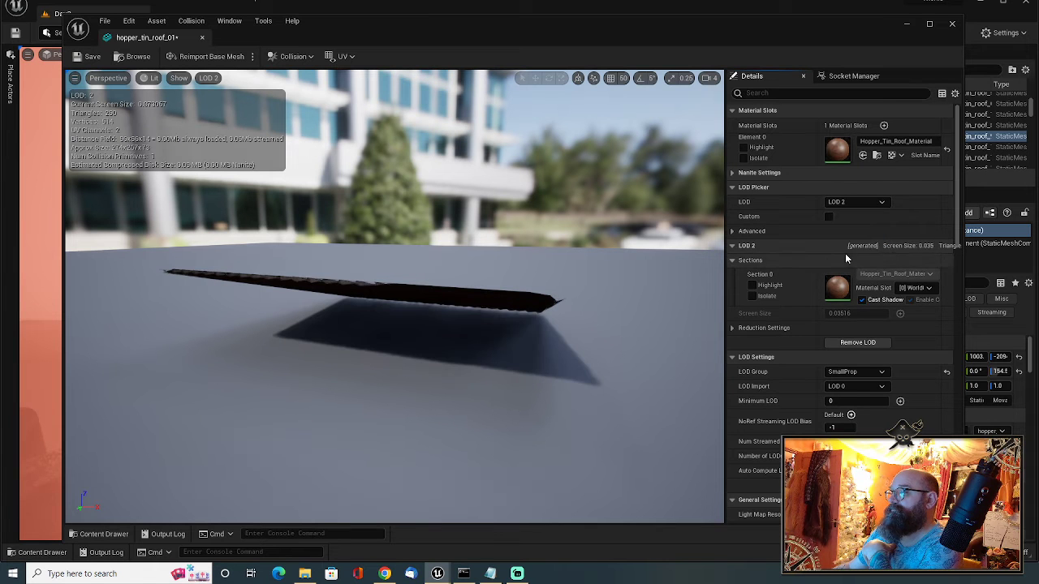
left_click(862, 300)
Turn off Cast Shadow for the tin roof's LOD 1, and save and close the hopper_tin_roof_01 mesh.
left_click(862, 201)
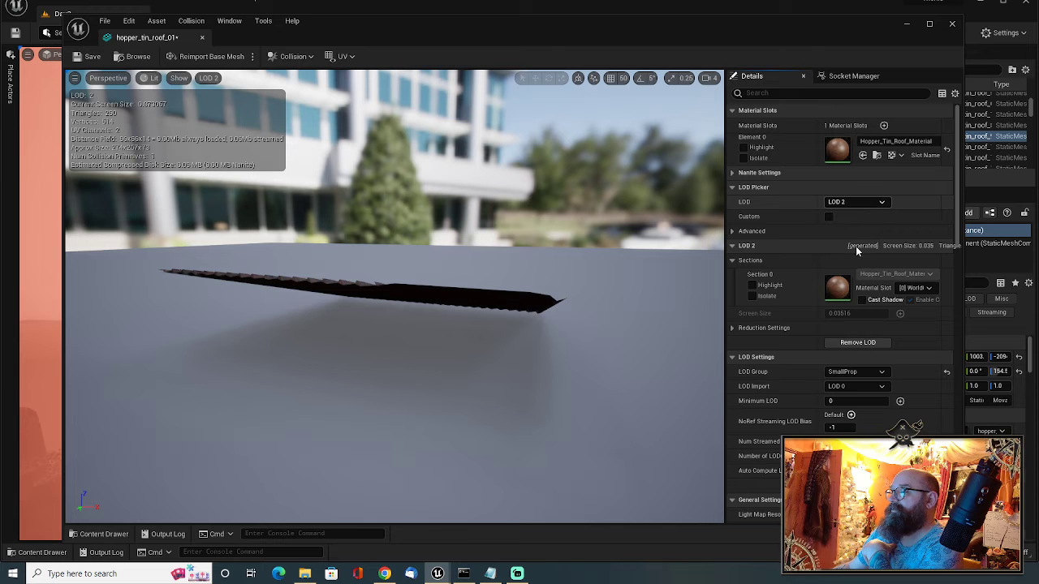
left_click(852, 241)
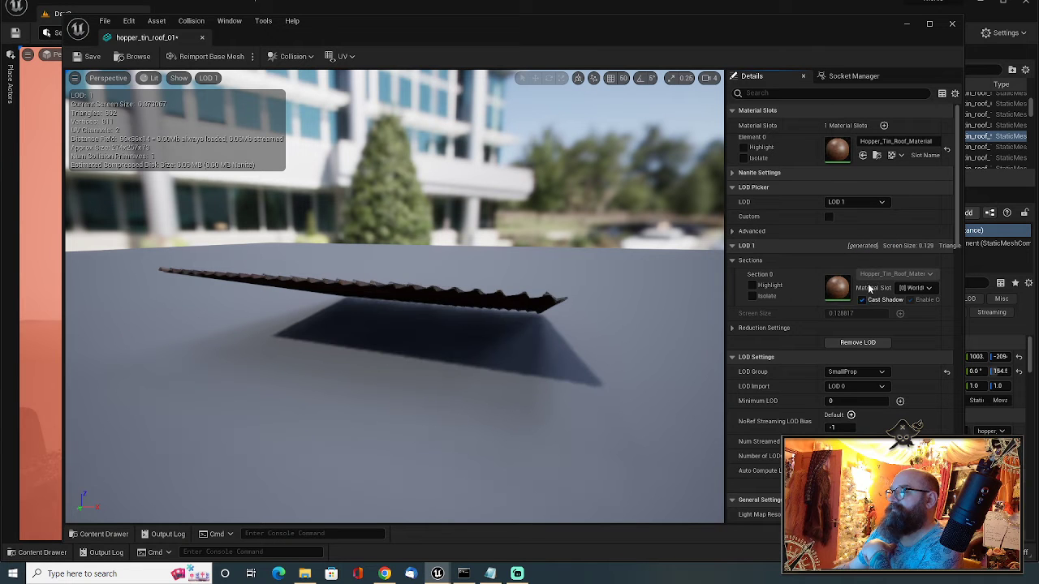
left_click(862, 299)
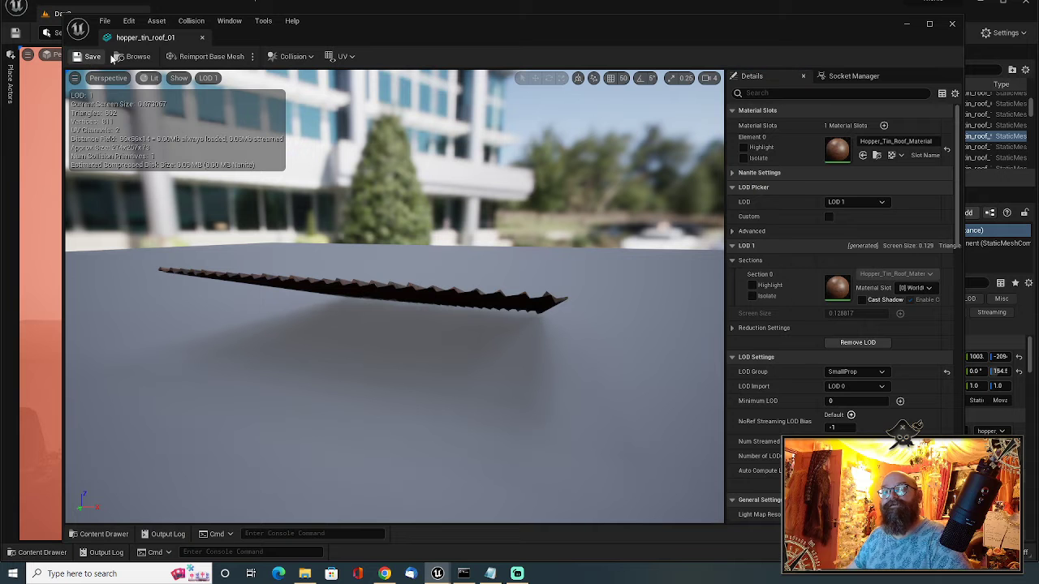
middle_click(162, 38)
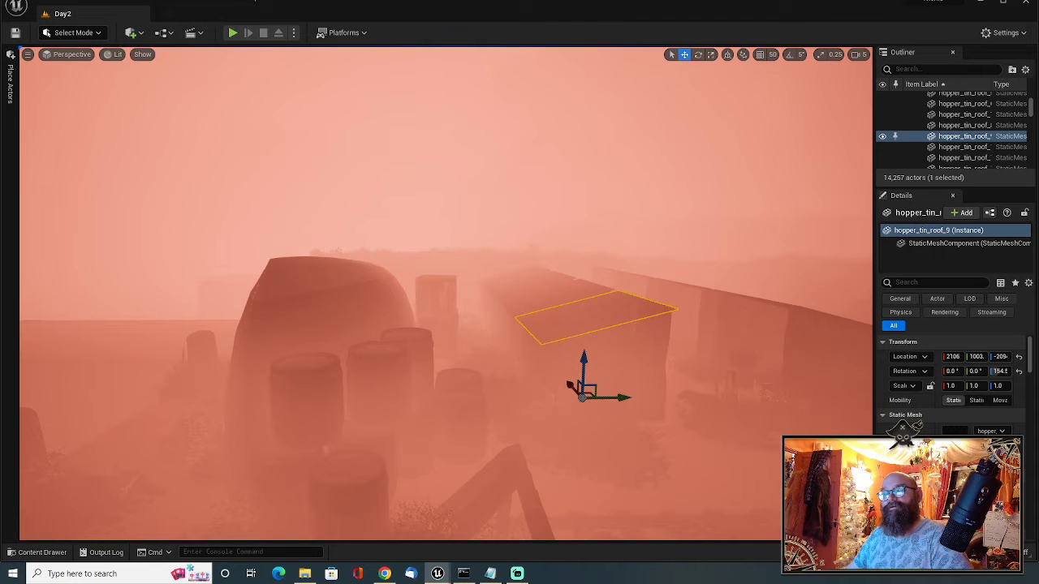
Select the elevated cart track BP_CartTrack2 and open its mine support mesh SM_Trackway for editing.
right_click_drag(446, 293, 828, 299)
right_click_drag(519, 294, 308, 293)
right_click_drag(665, 300, 227, 304)
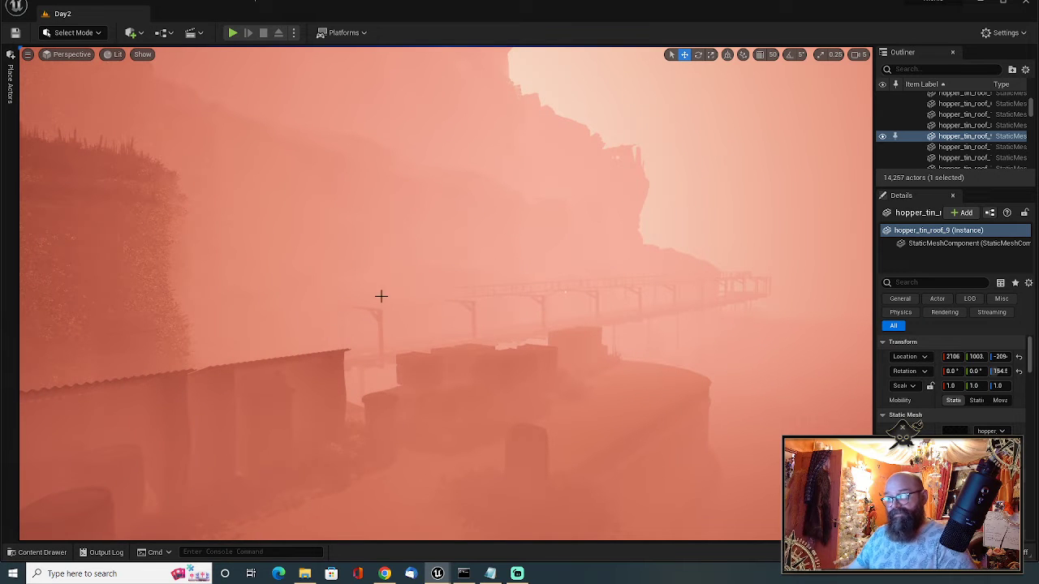
left_click(380, 327)
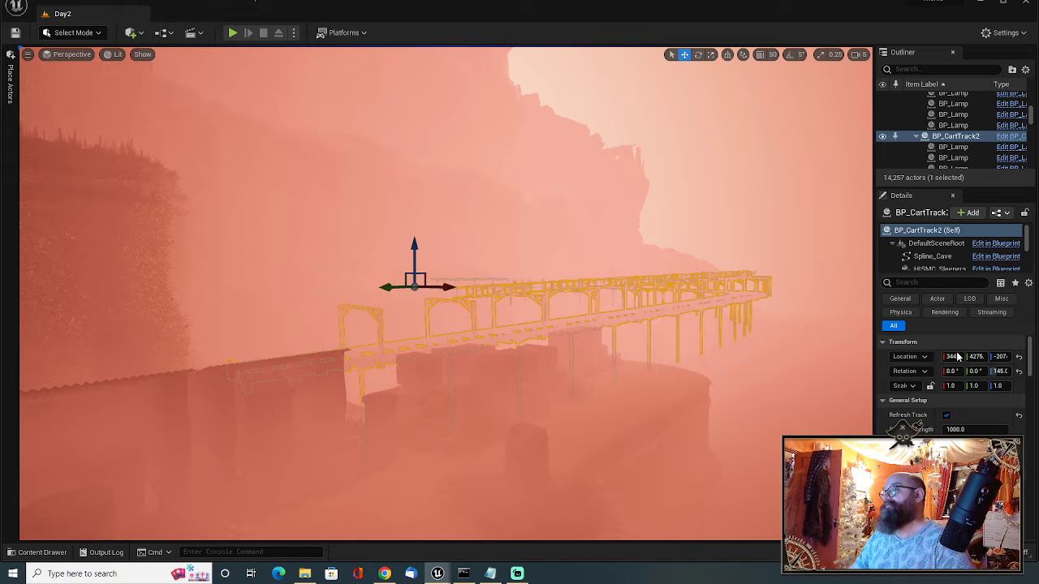
scroll(933, 416, "down", 5)
scroll(933, 406, "down", 3)
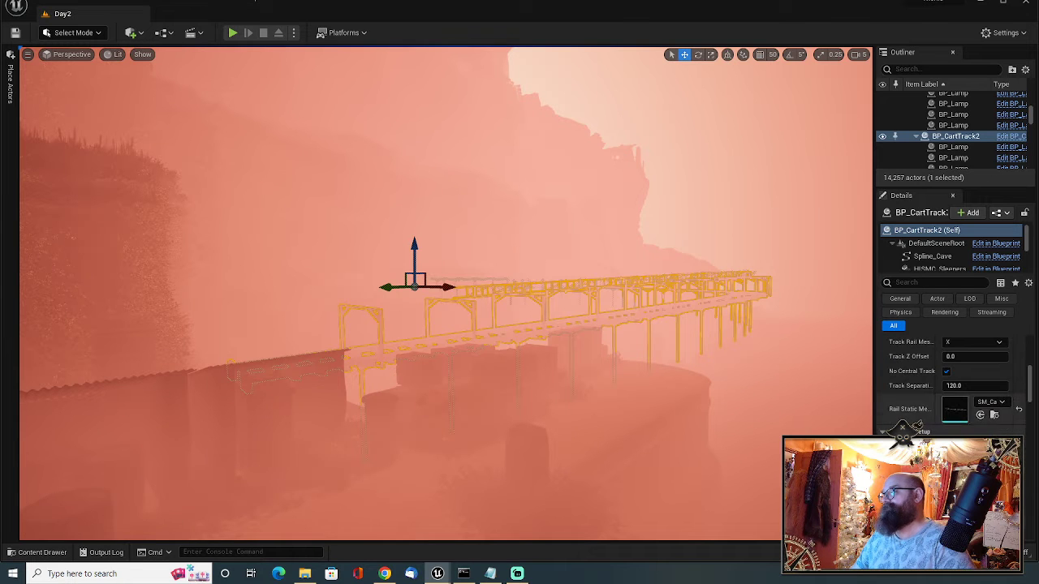
scroll(904, 428, "down", 3)
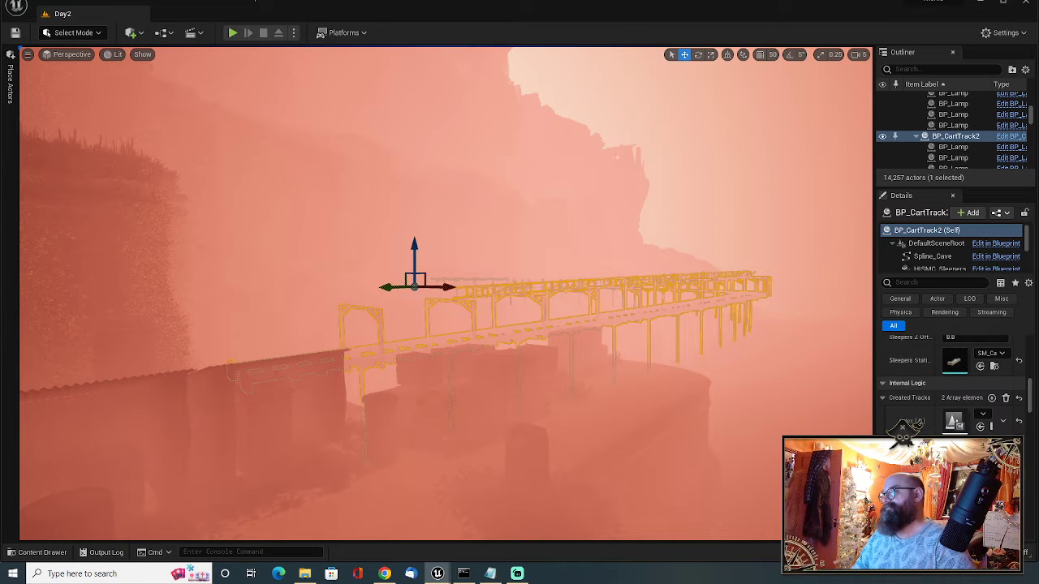
scroll(904, 429, "down", 3)
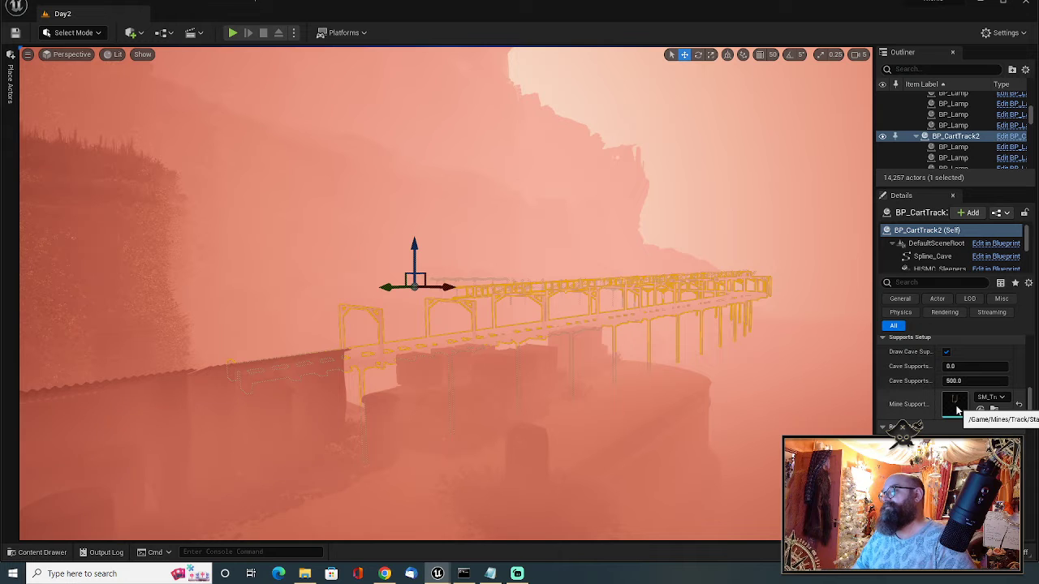
double_click(956, 406)
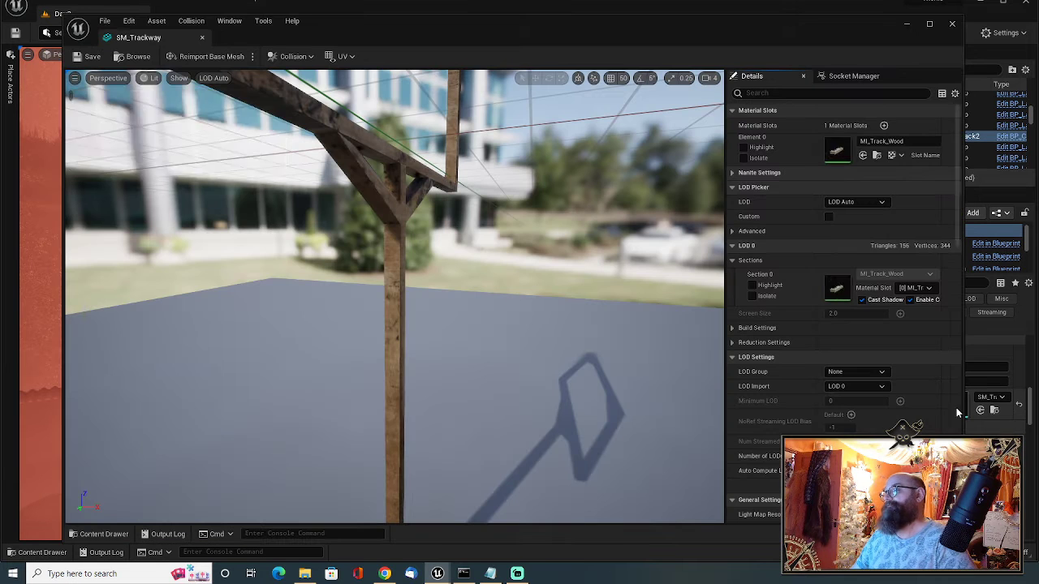
Set the SM_Trackway mesh's LOD group to SmallProp.
left_click(850, 372)
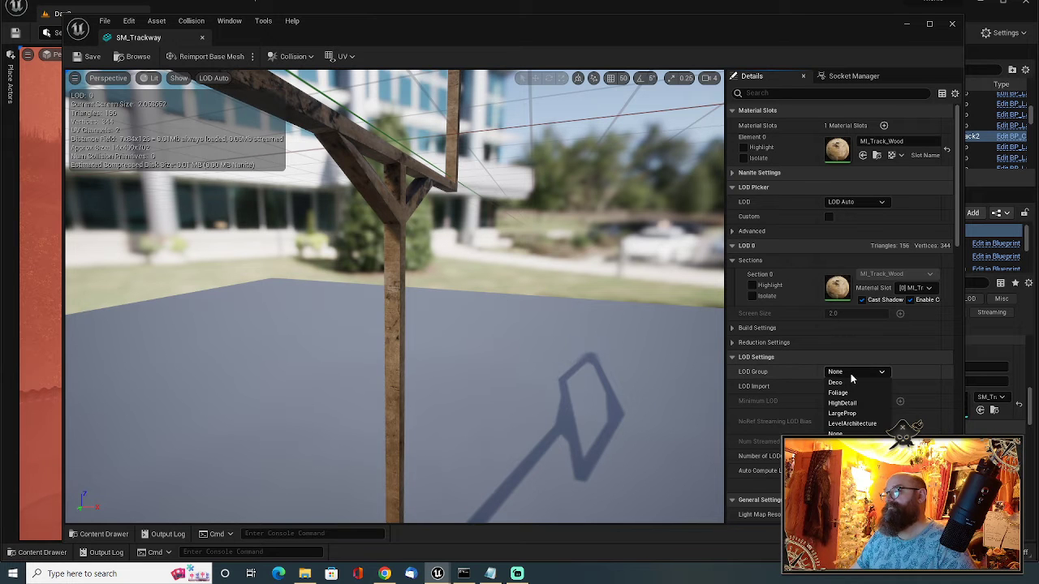
left_click(848, 414)
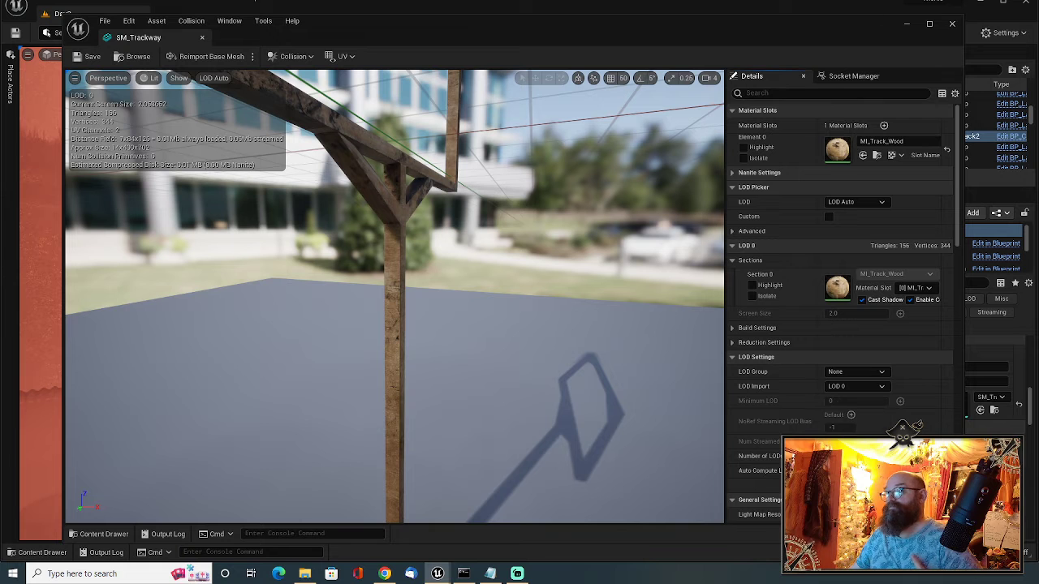
left_click(1037, 17)
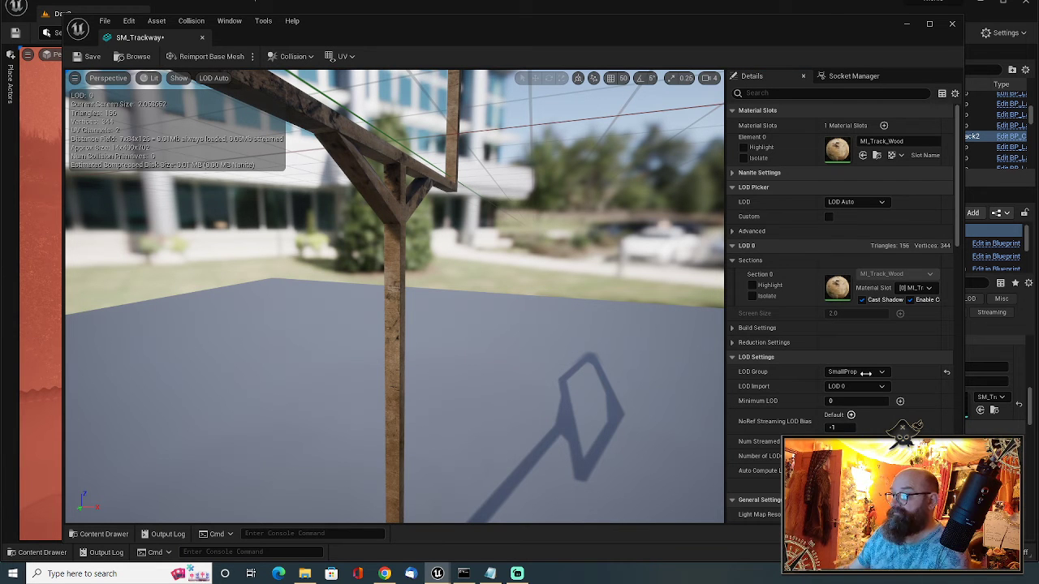
Turn off Cast Shadow for the trackway support's LOD 3 and LOD 2.
left_click(869, 202)
left_click(847, 263)
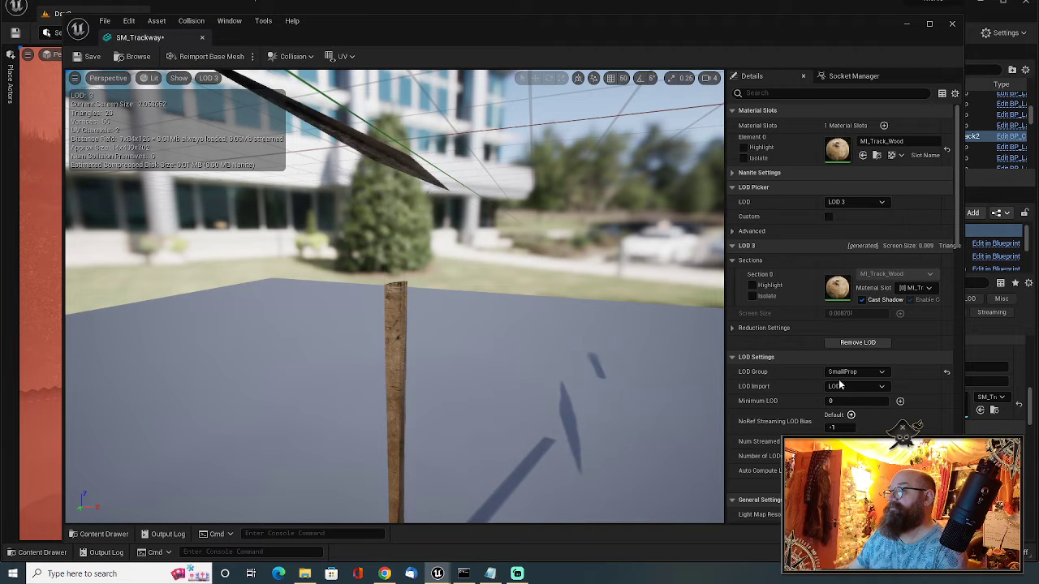
left_click(862, 300)
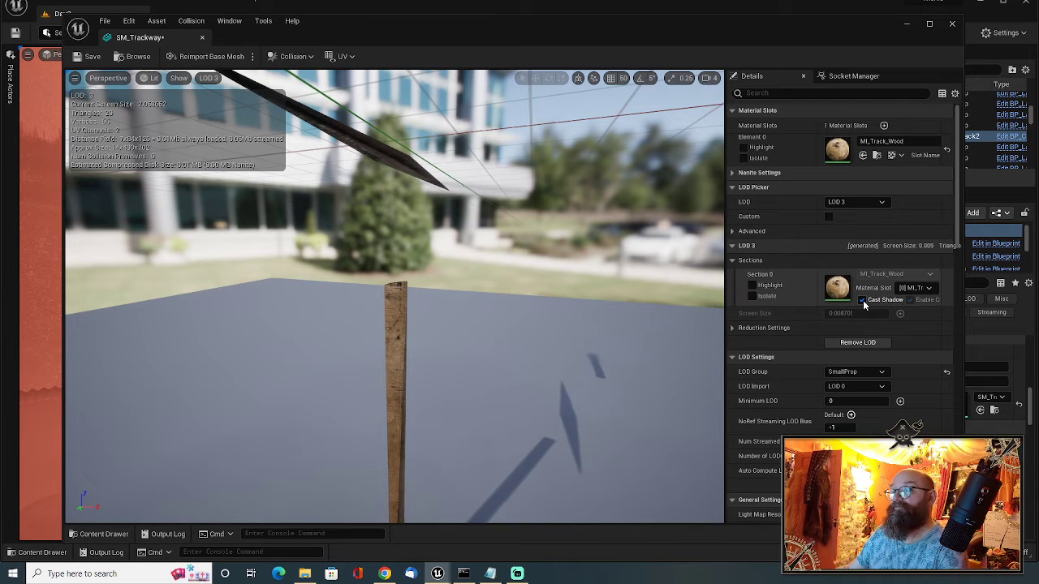
left_click(853, 202)
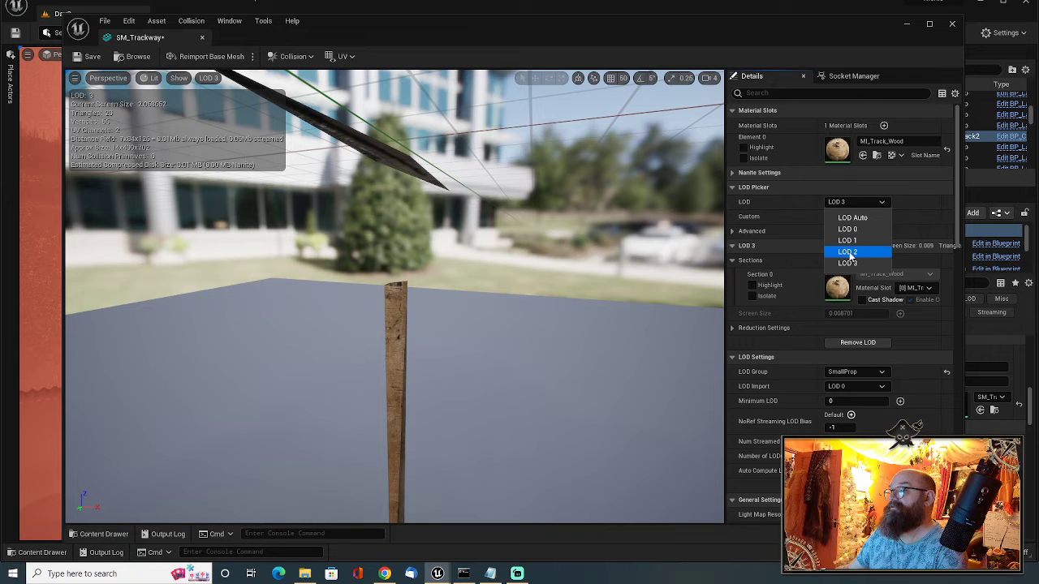
left_click(847, 252)
left_click(862, 300)
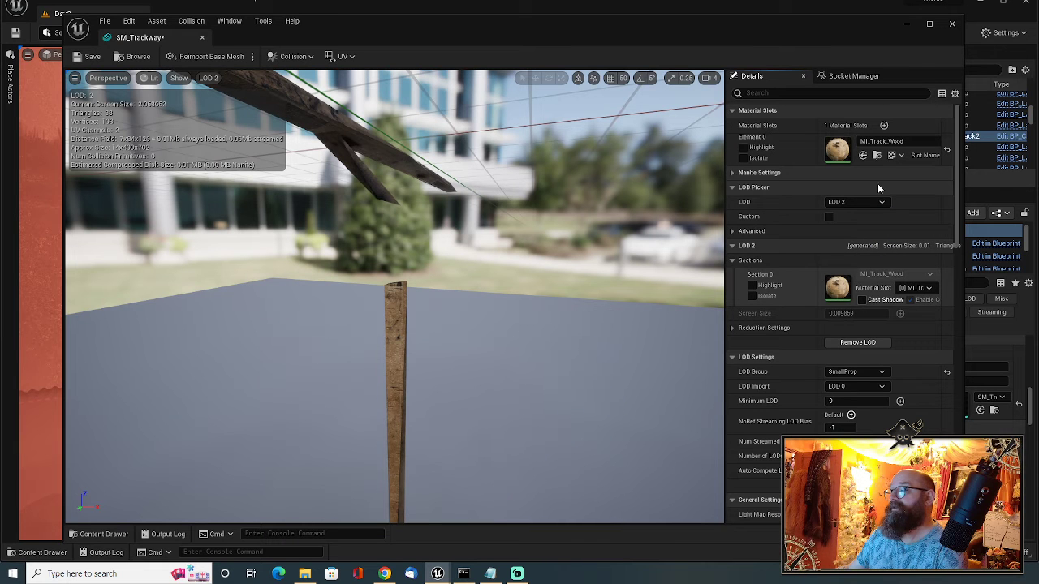
Turn off Cast Shadow for the trackway support's LOD 1, and save and close the SM_Trackway mesh.
left_click(854, 202)
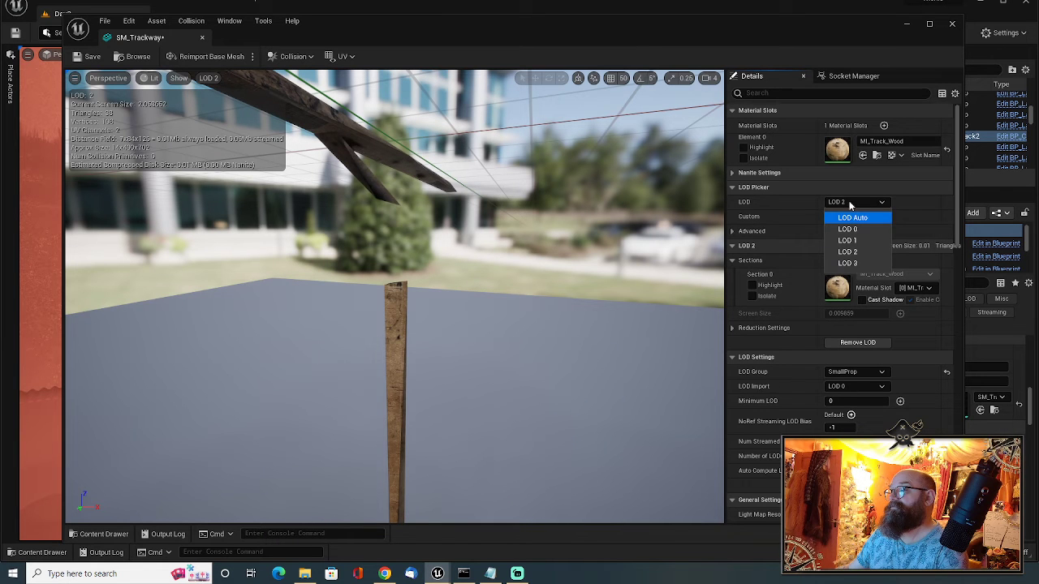
left_click(849, 241)
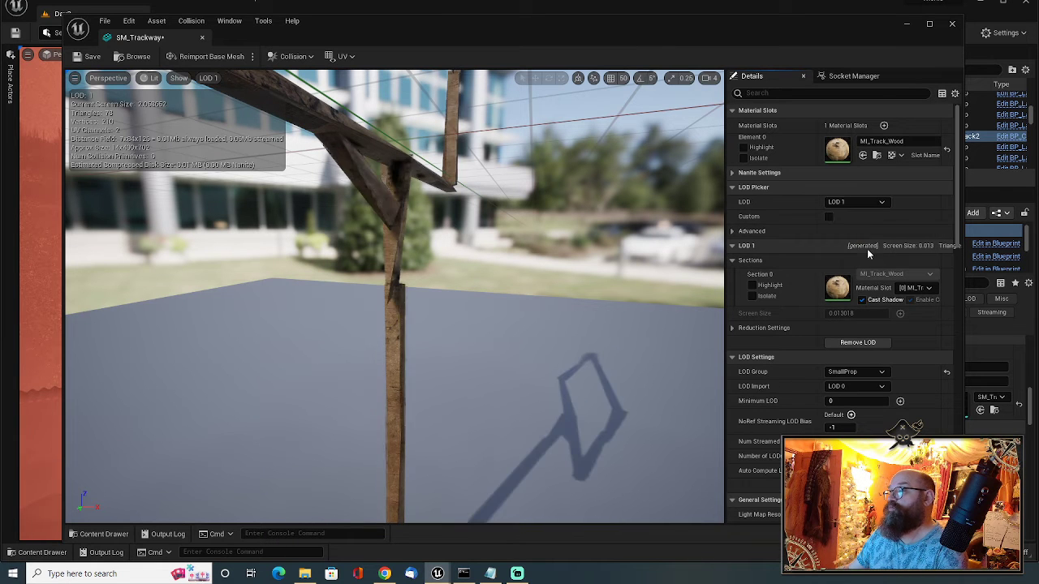
left_click(861, 301)
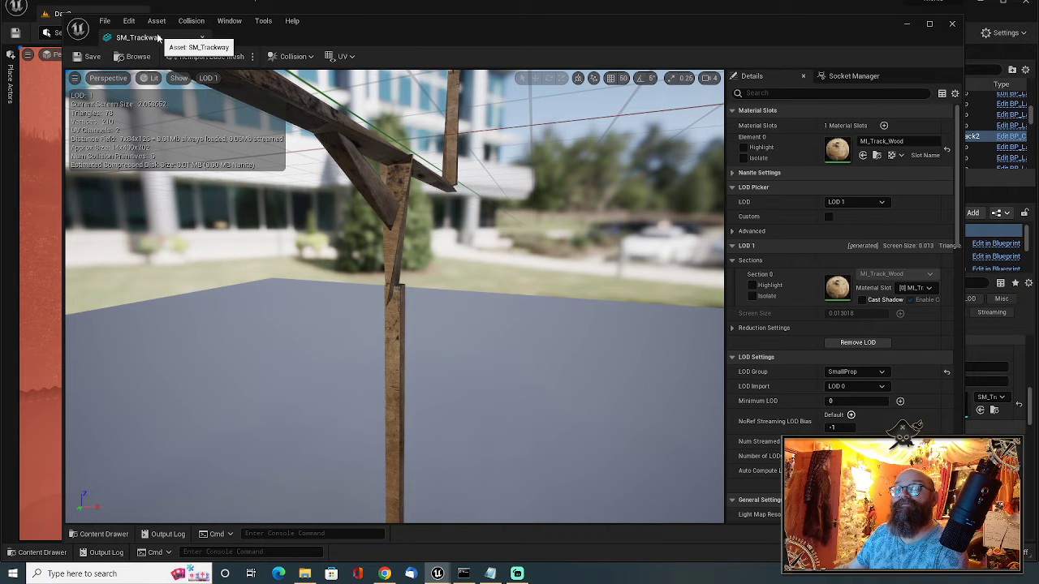
left_click(202, 38)
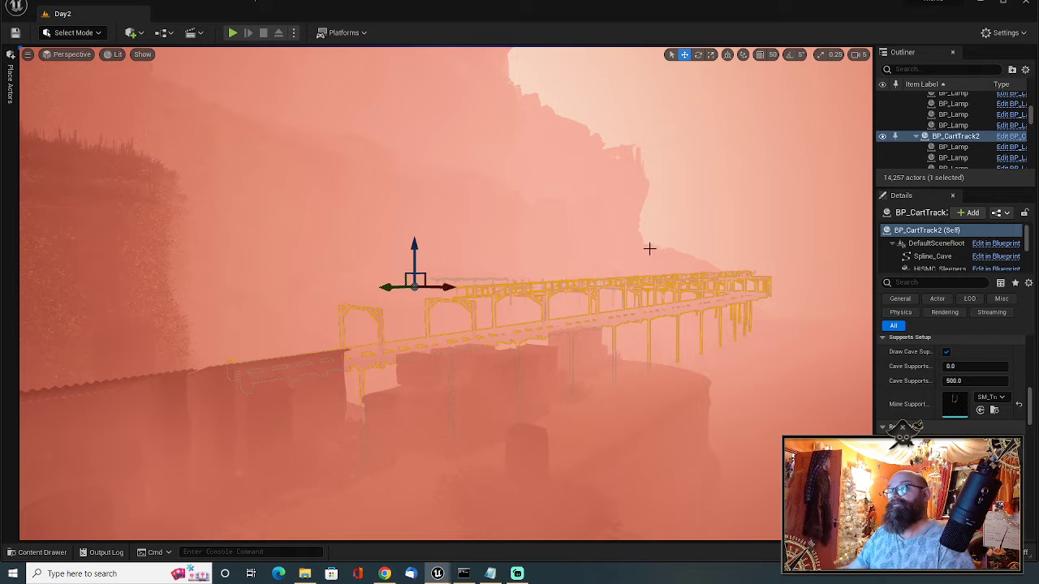
Select the hillside stair plank Steps9 and open its Cube static mesh for editing.
left_click(622, 250)
mouse_move(623, 251)
right_mouse_down()
mouse_move(840, 267)
mouse_move(868, 258)
mouse_move(622, 248)
mouse_move(621, 260)
mouse_move(621, 248)
right_mouse_up()
key("w")
key("w")
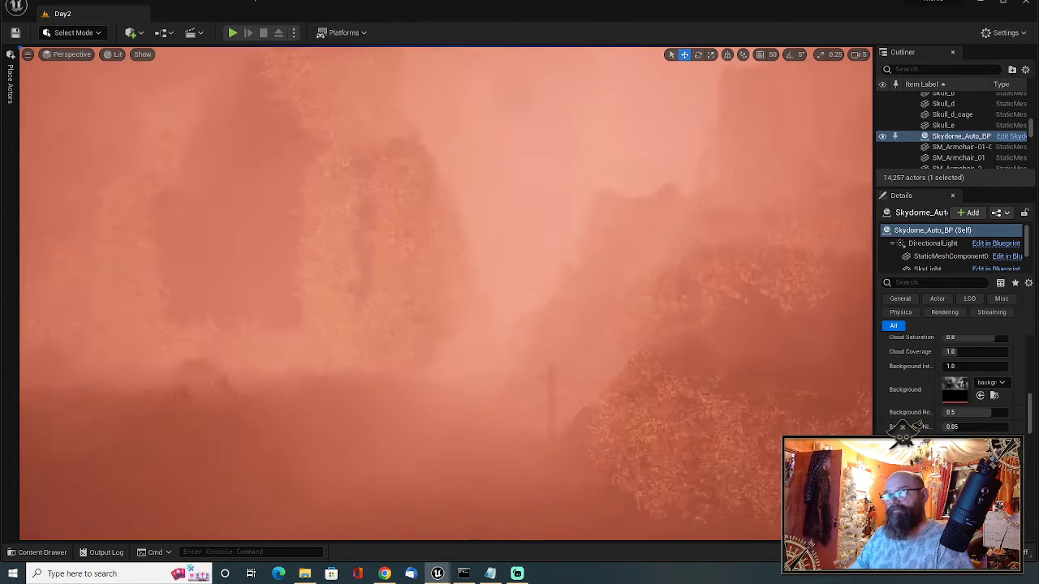
right_click_drag(642, 292, 642, 292)
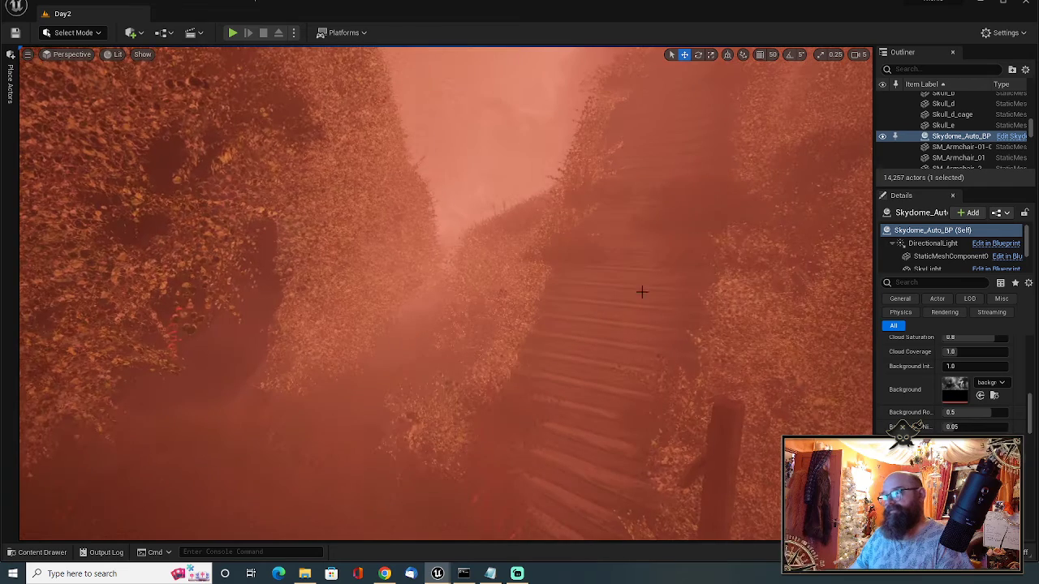
left_click(590, 355)
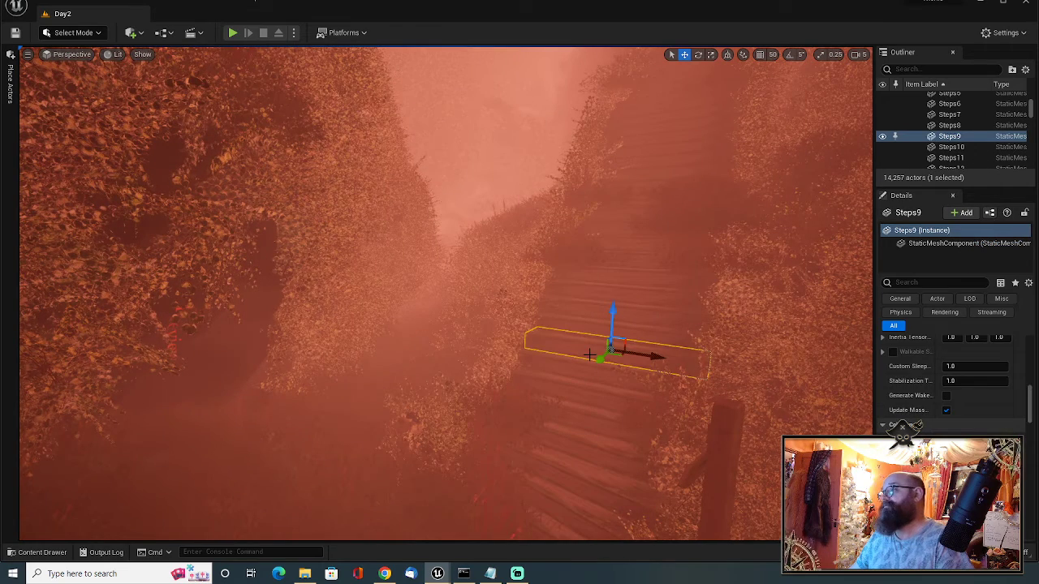
scroll(979, 395, "up", 10)
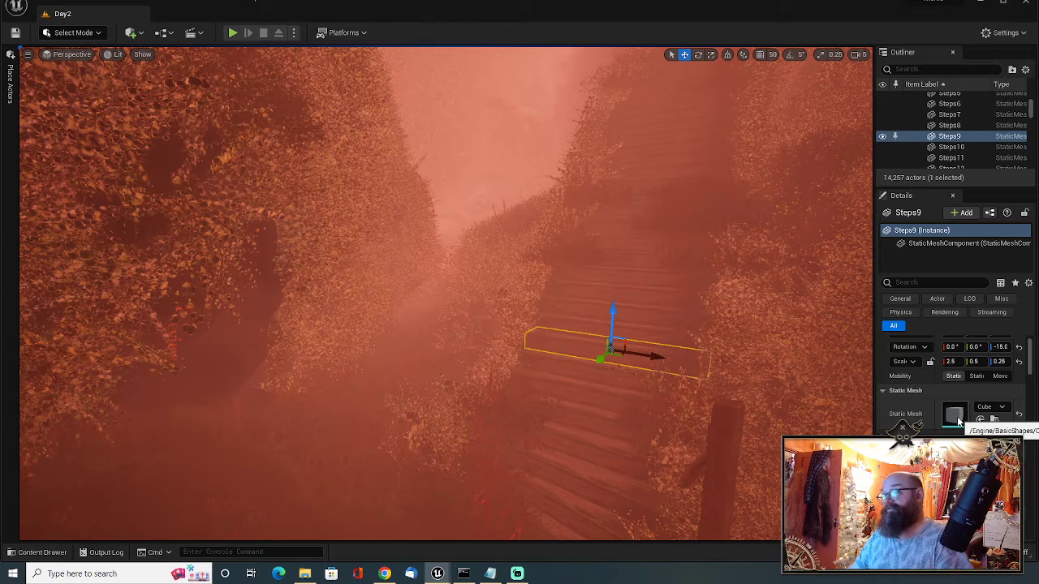
right_click_drag(627, 347, 718, 368)
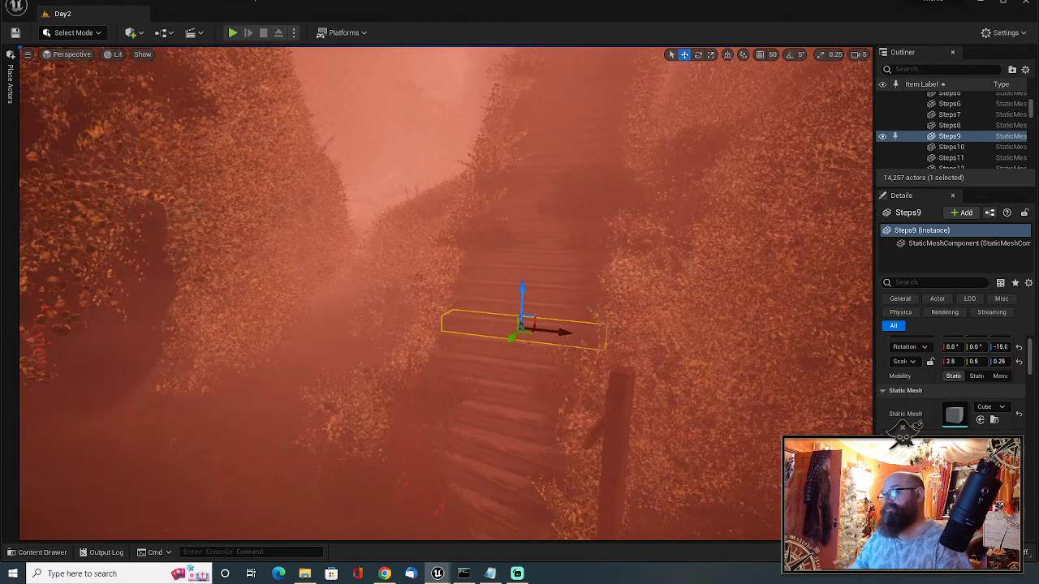
double_click(955, 417)
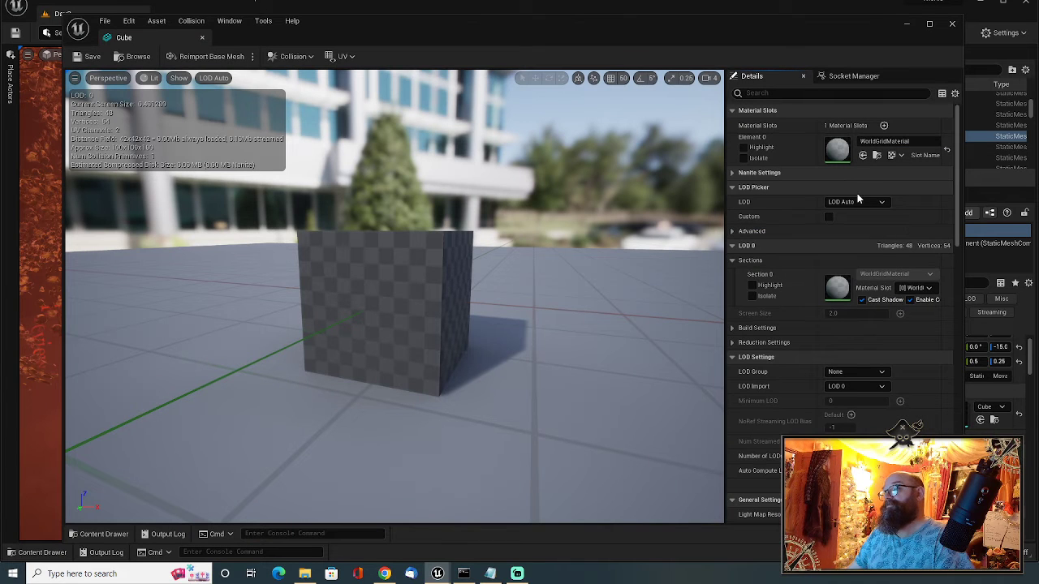
Set the Cube mesh's LOD group to SmallProp and save the mesh.
left_click(864, 374)
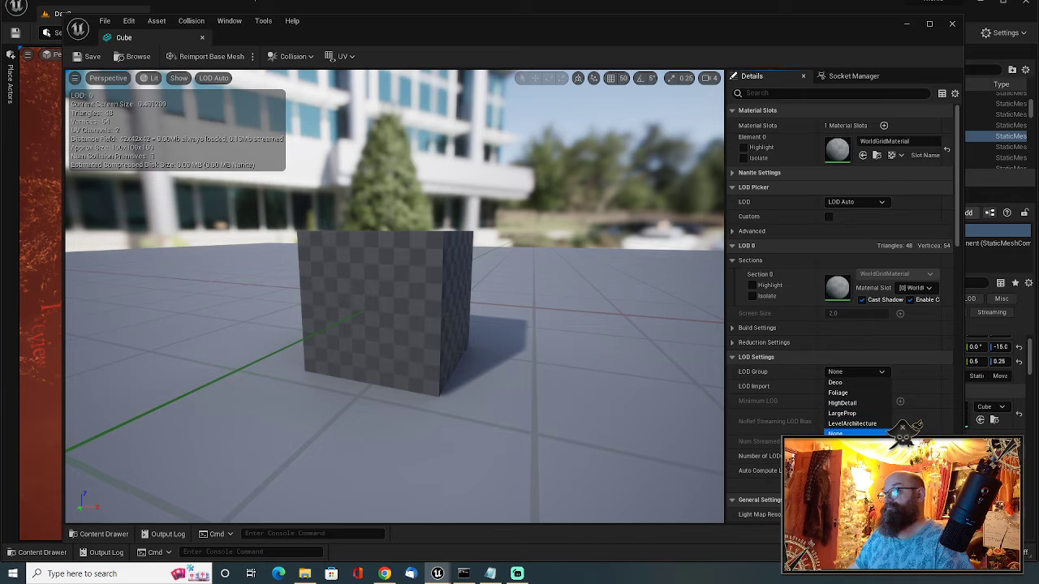
left_click(837, 432)
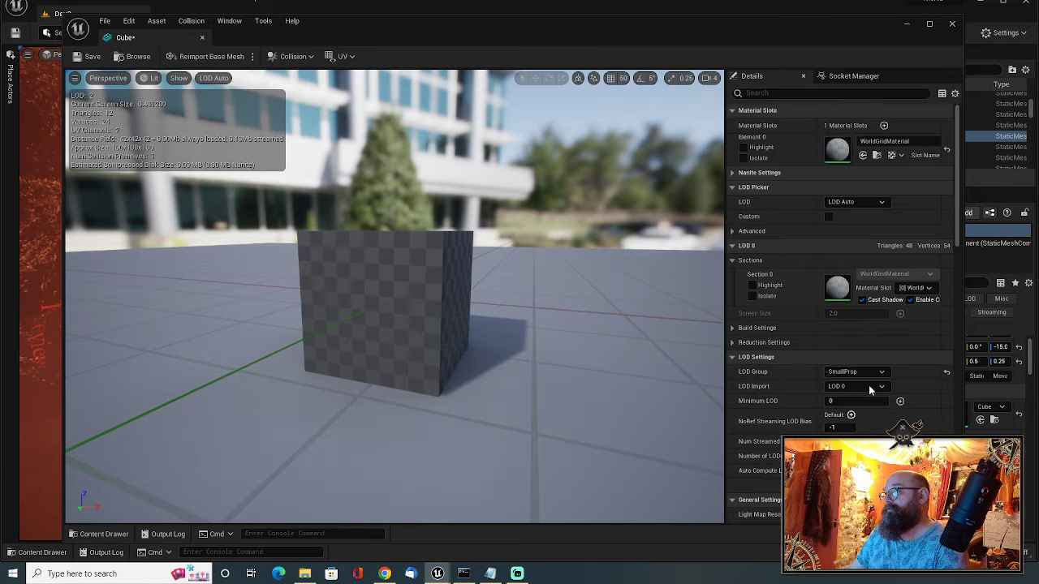
left_click(97, 58)
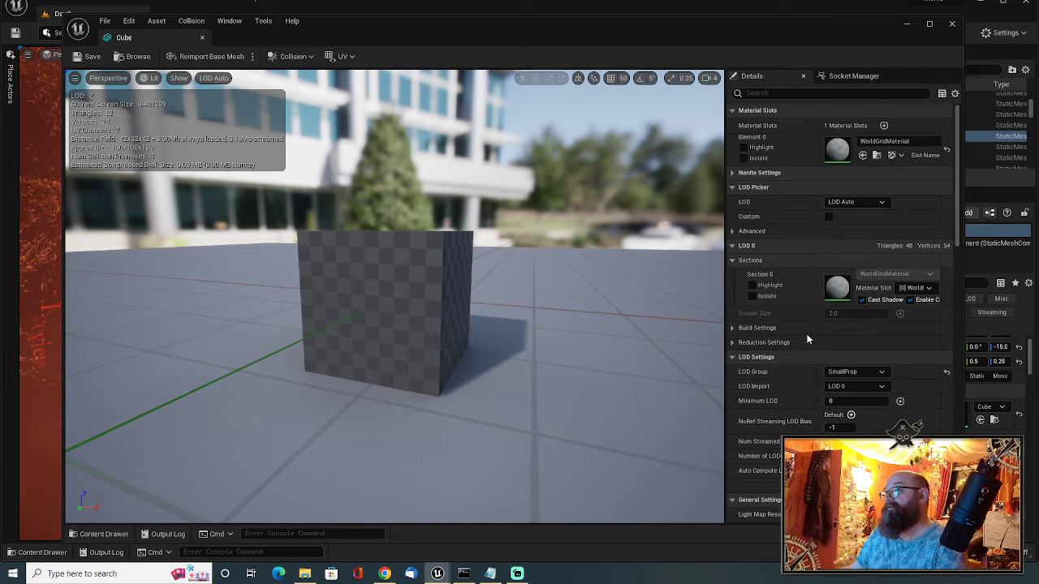
Turn off Cast Shadow for the Cube mesh's LOD 3.
left_click(854, 204)
left_click(850, 265)
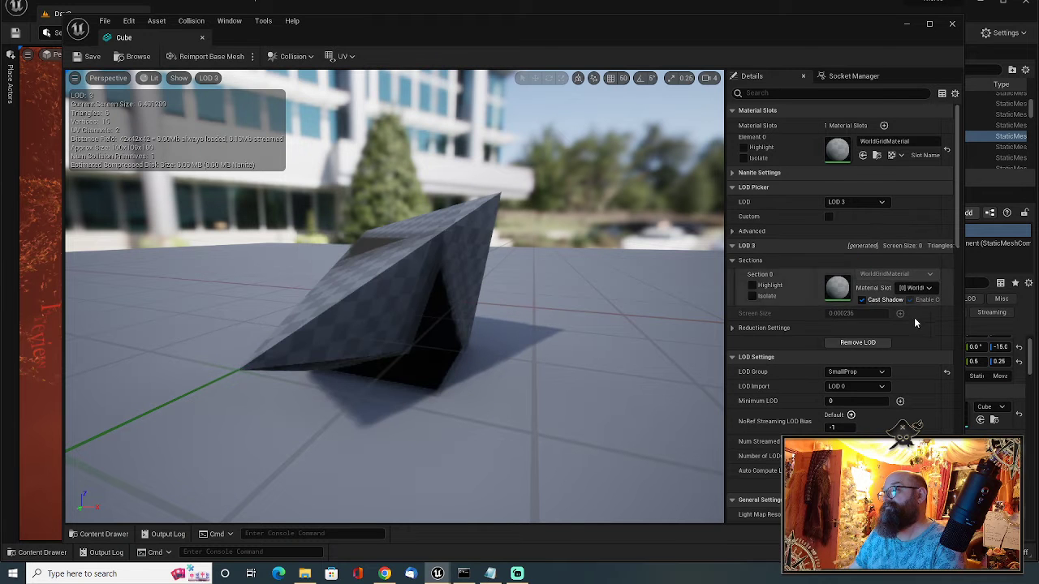
left_click(863, 300)
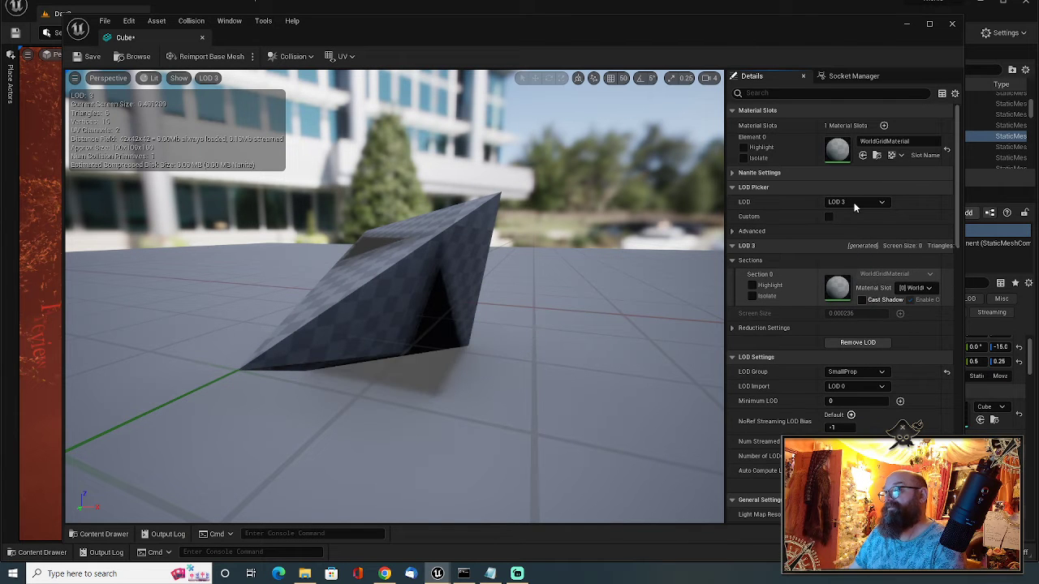
Turn off Cast Shadow for the Cube mesh's LOD 2.
left_click(854, 202)
left_click(853, 203)
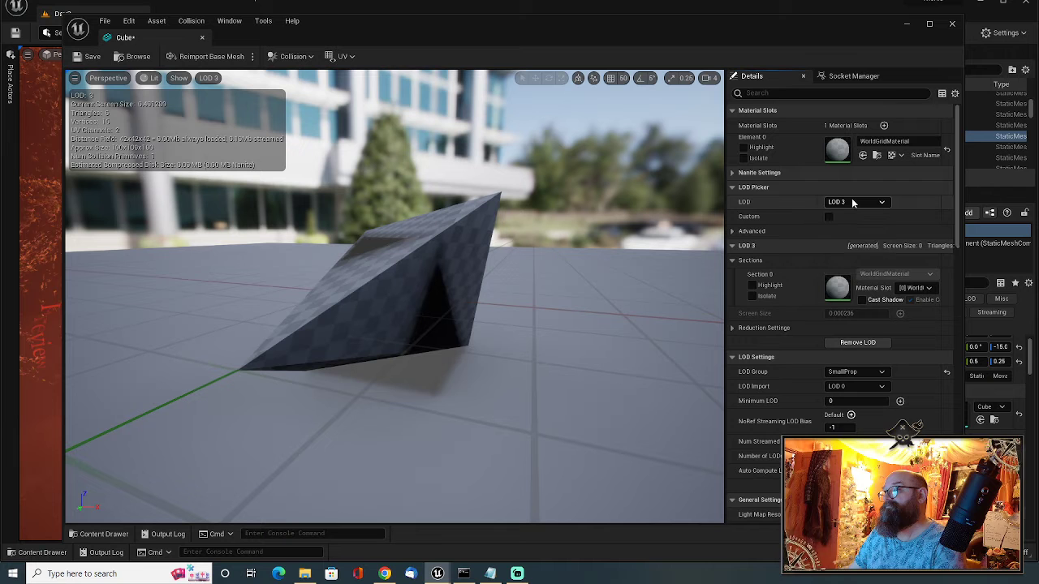
left_click(854, 203)
left_click(848, 253)
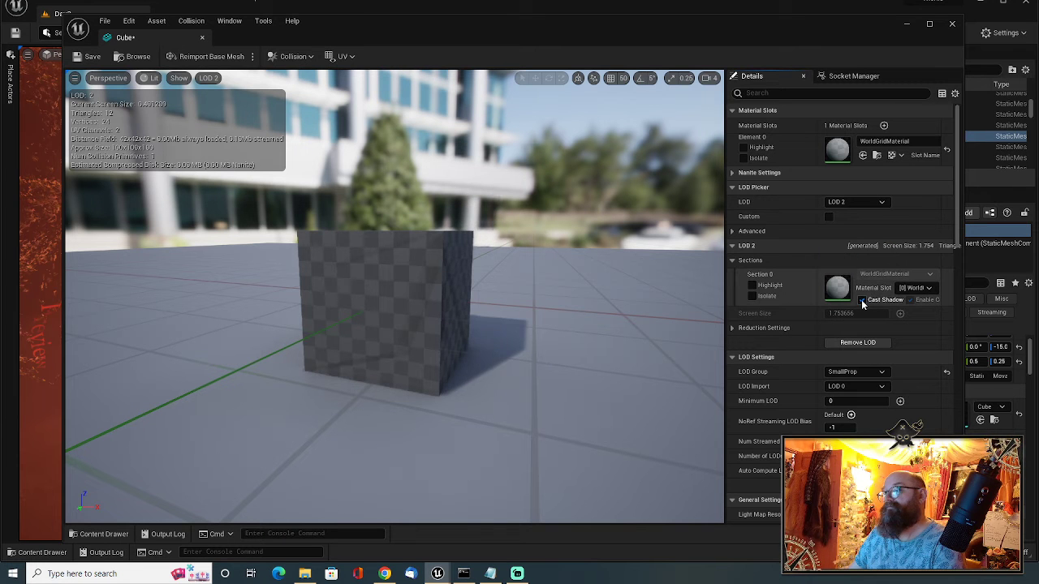
left_click(861, 299)
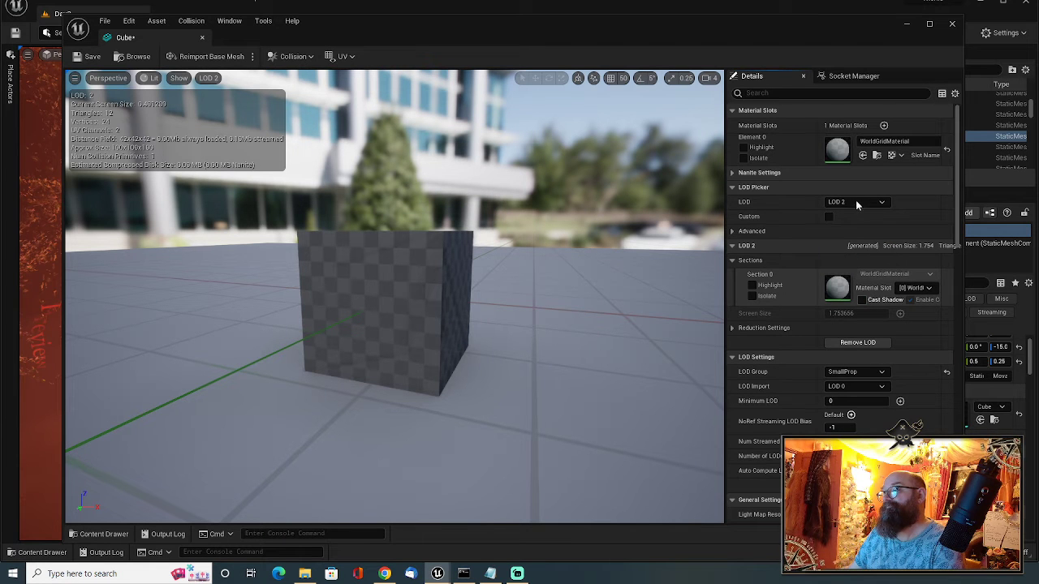
Compare the cube's LOD 1 and LOD 2 settings, and examine its automatic LOD switching at near and far distances.
left_click(856, 203)
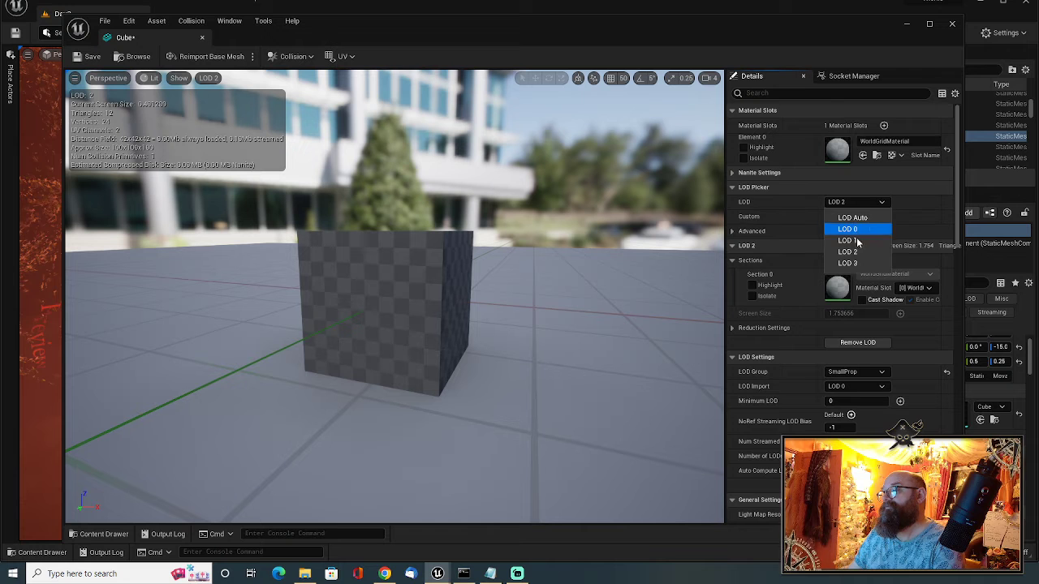
left_click(854, 241)
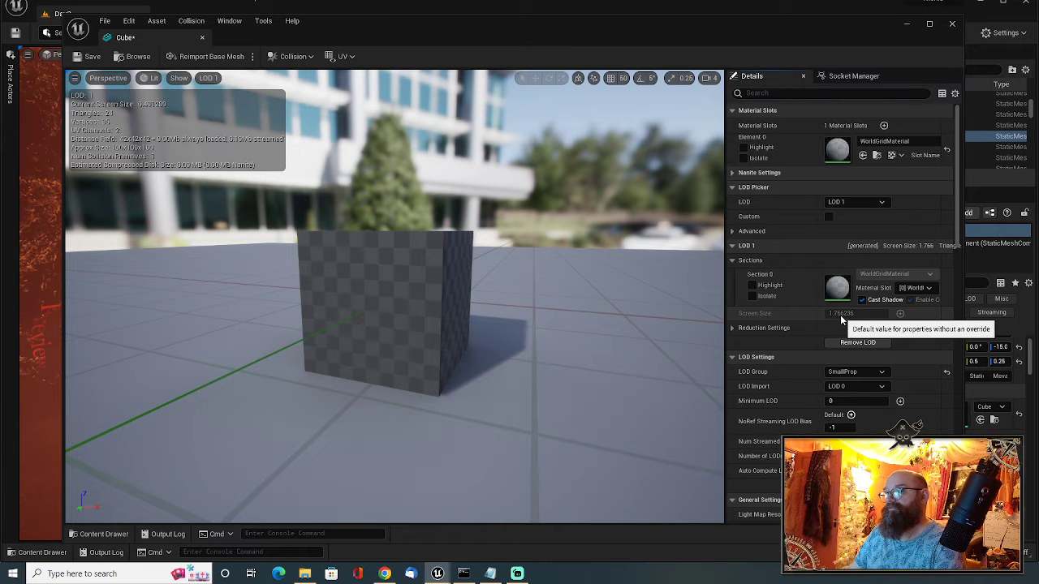
left_click(838, 203)
left_click(848, 254)
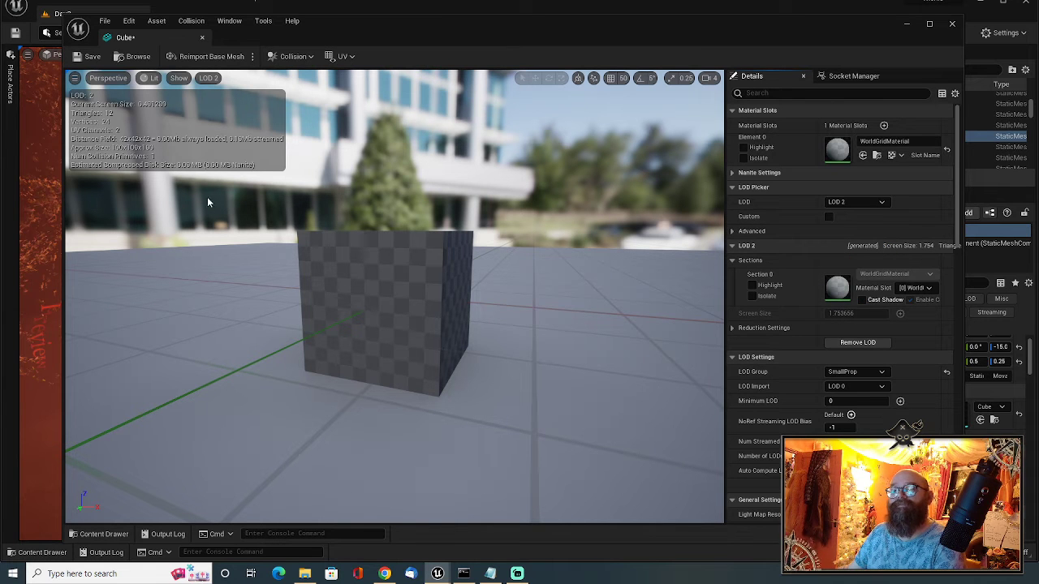
left_click(868, 203)
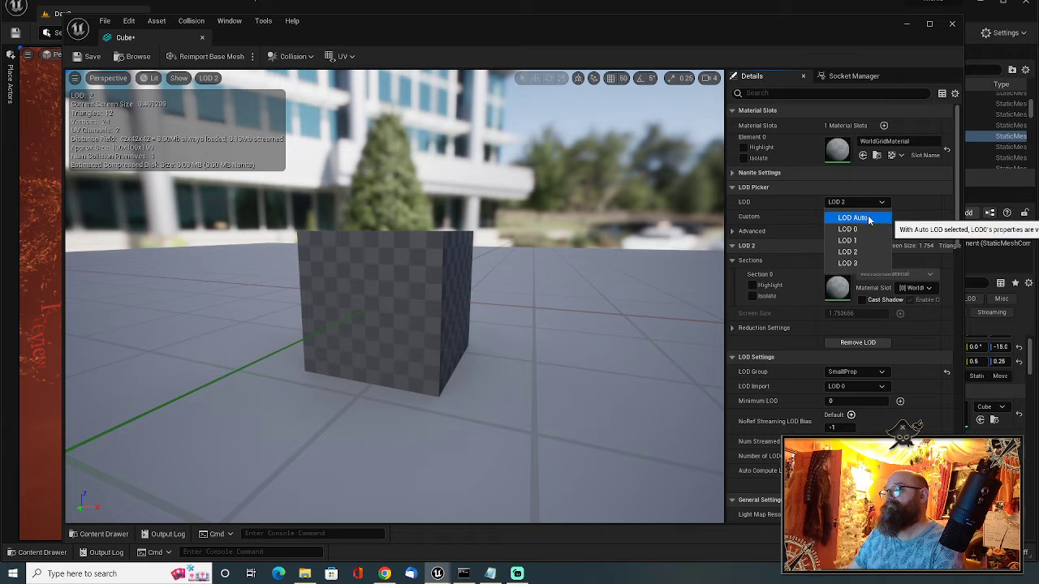
left_click(852, 219)
scroll(540, 334, "up", 10)
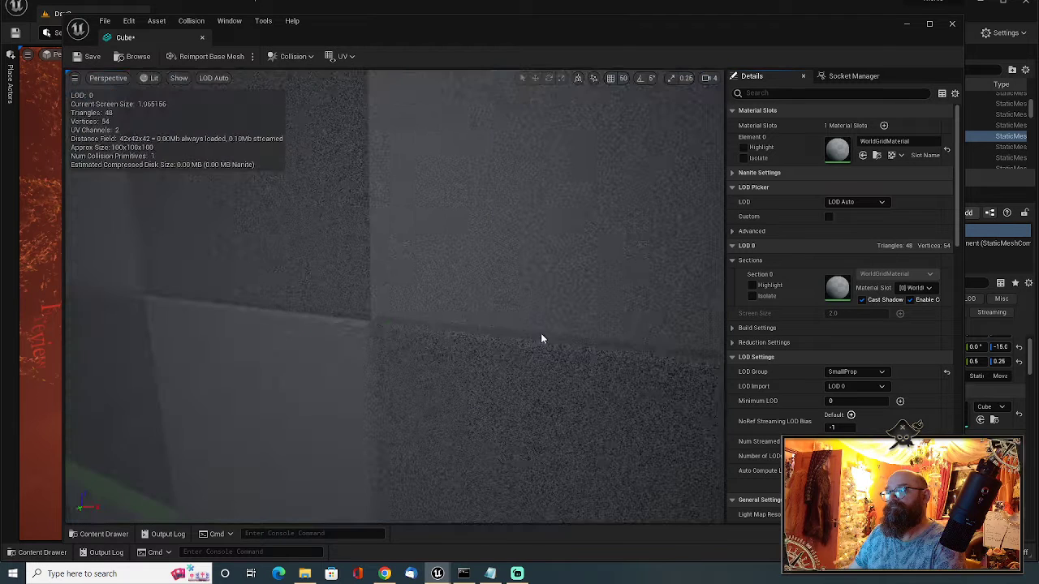
scroll(541, 336, "down", 10)
scroll(542, 336, "up", 10)
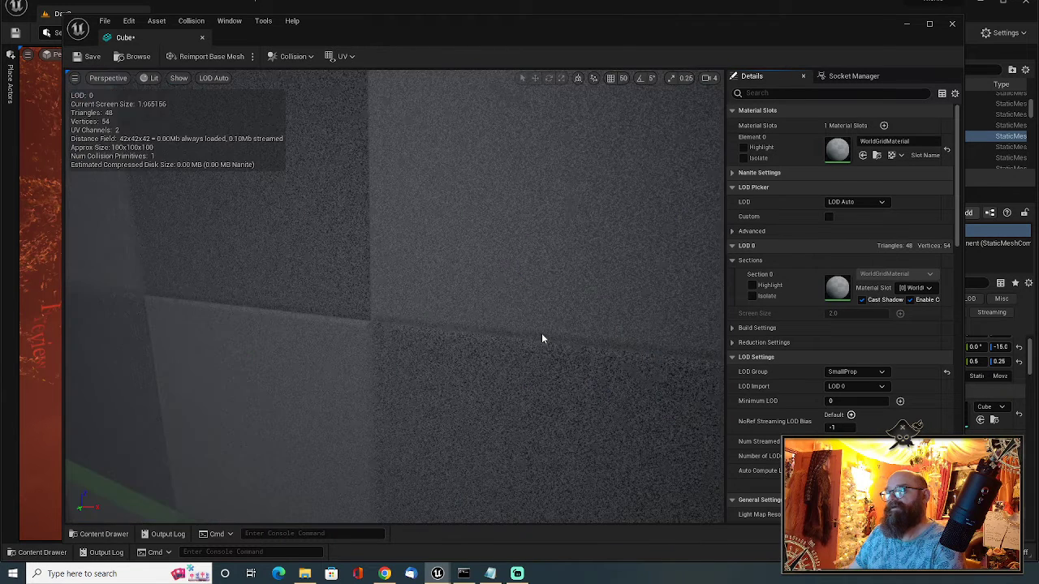
scroll(541, 332, "down", 10)
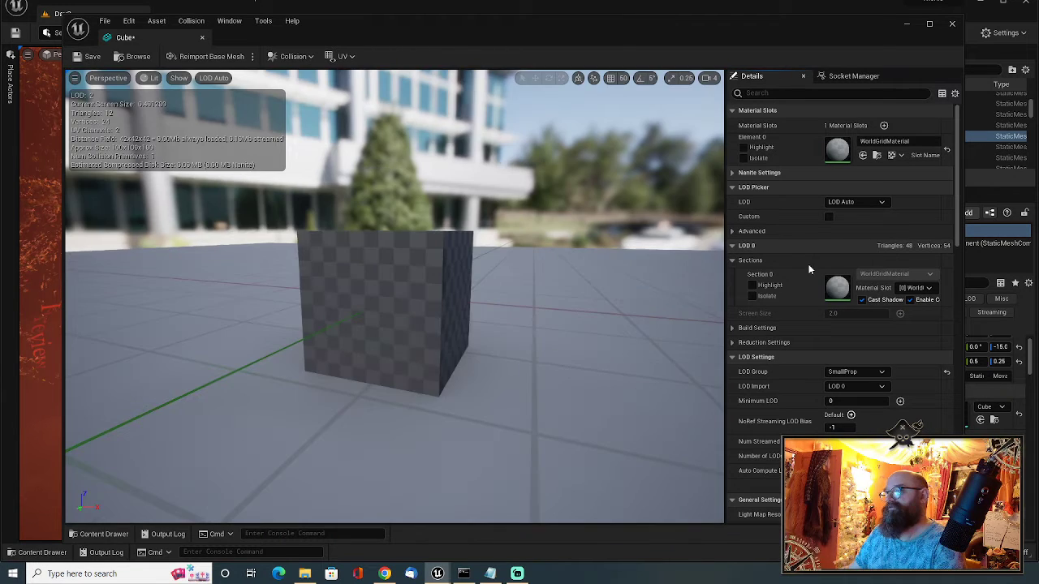
Turn Cast Shadow back on for the Cube mesh's LOD 2.
left_click(871, 203)
left_click(848, 251)
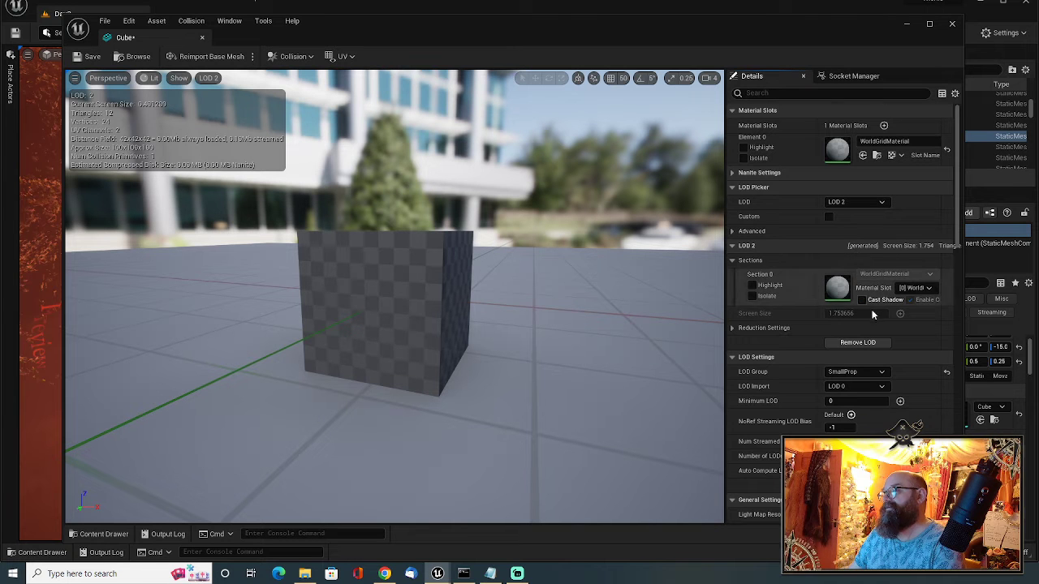
left_click(862, 299)
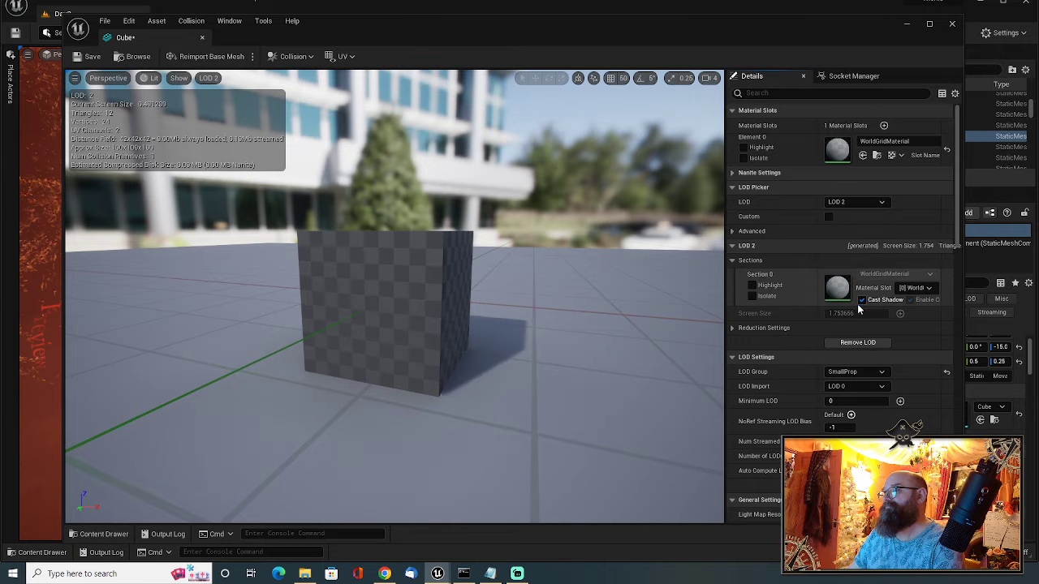
Check the cube's LOD 3 shadow setting and examine its shadow in LOD Auto at increasing distances.
left_click(856, 202)
left_click(849, 261)
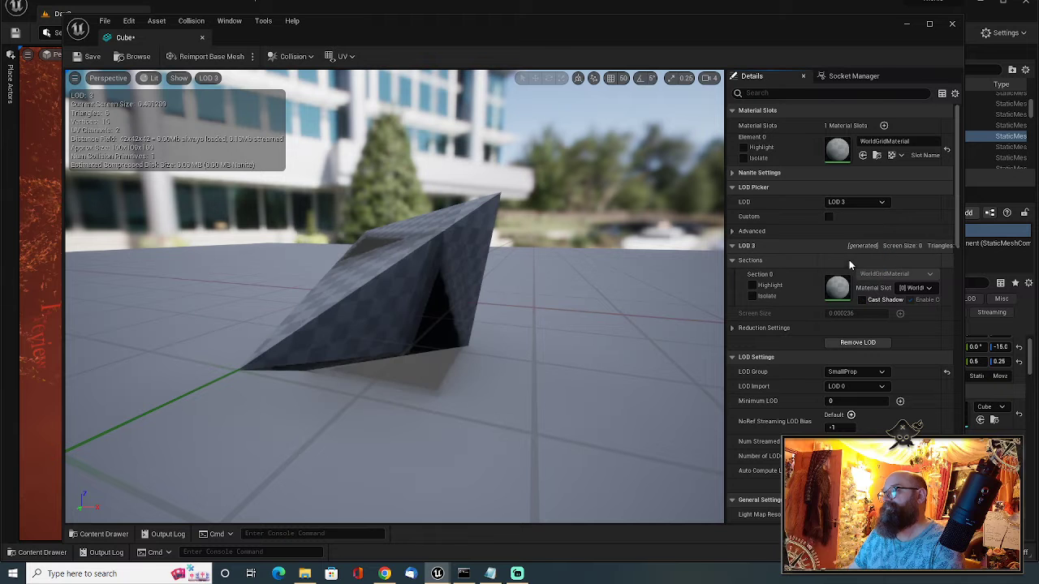
left_click(855, 202)
left_click(854, 214)
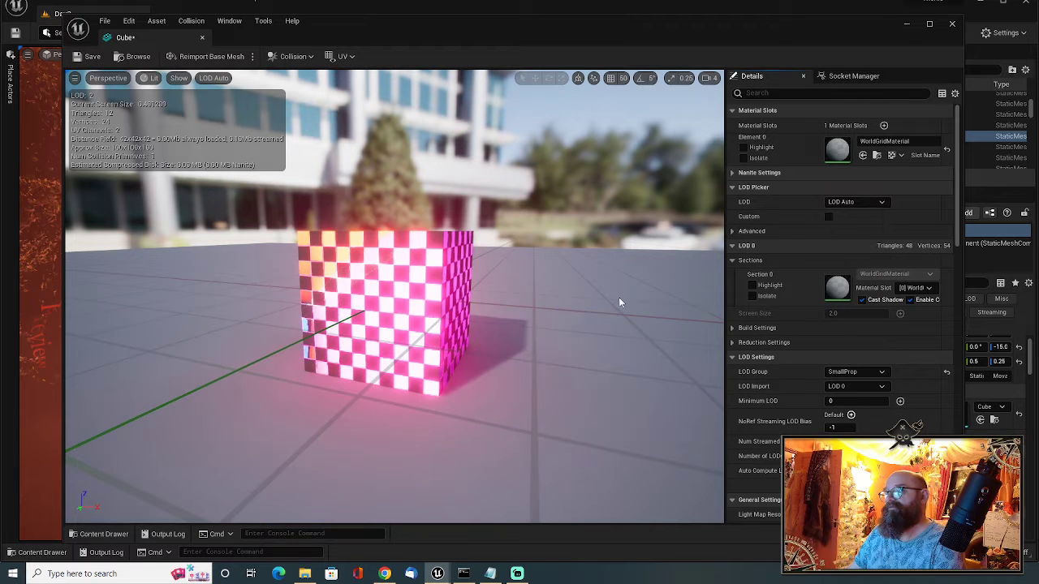
scroll(542, 355, "up", 3)
scroll(542, 355, "down", 8)
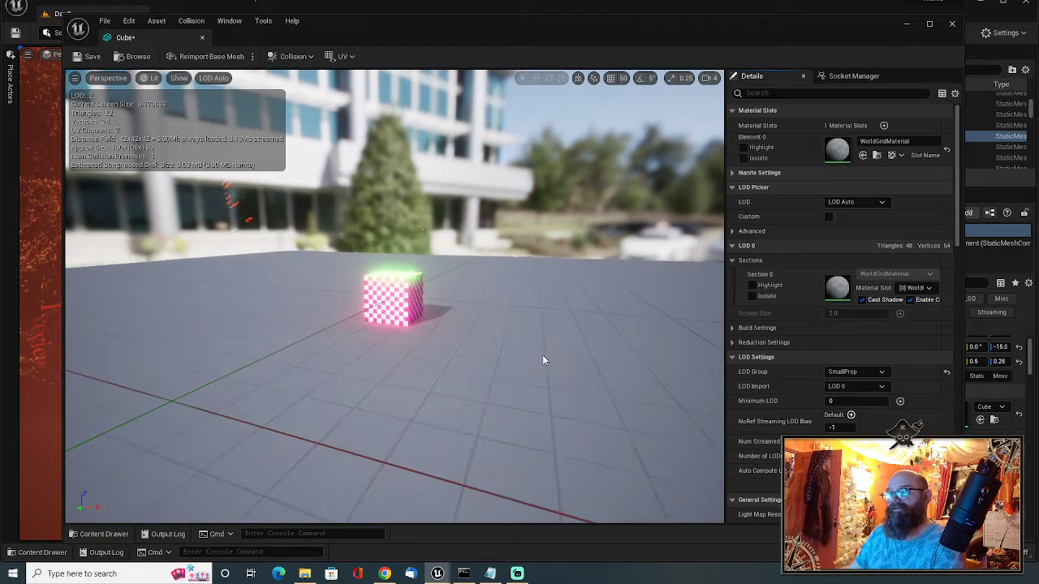
scroll(543, 355, "down", 3)
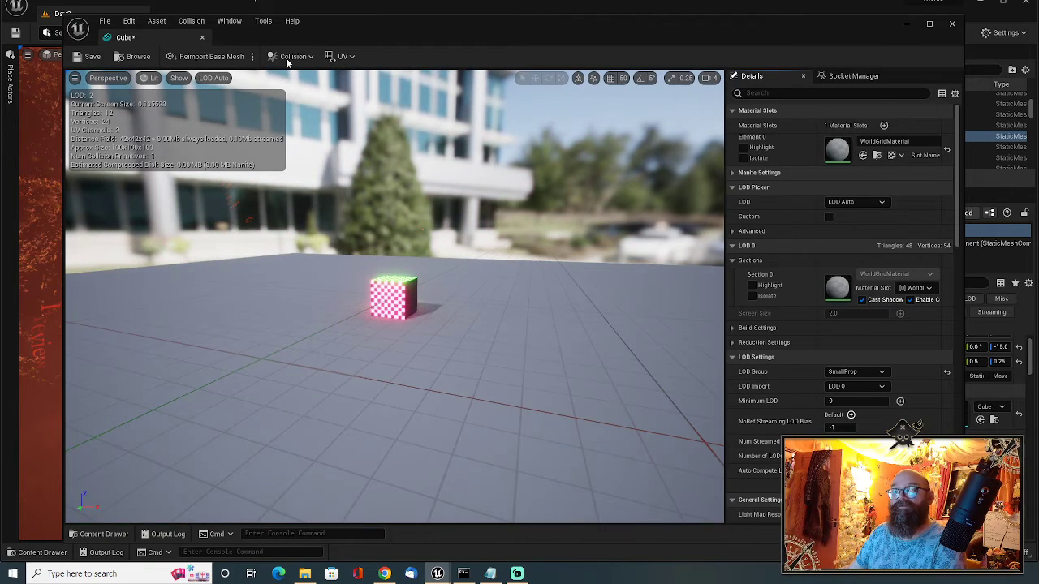
Move the mesh editor window aside, and save and close the Cube mesh.
left_click_drag(329, 26, 756, 43)
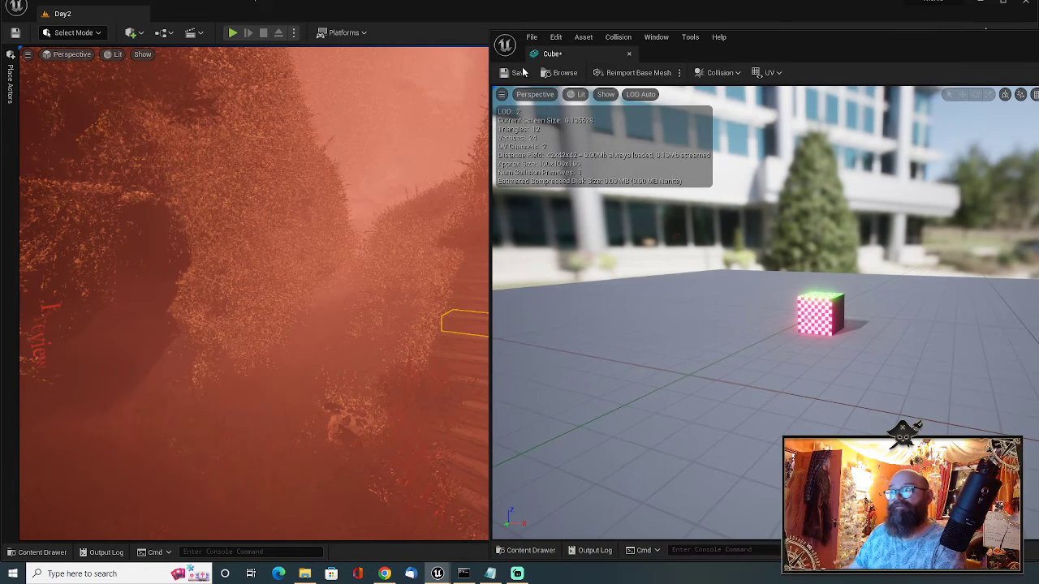
left_click(503, 73)
left_click(629, 54)
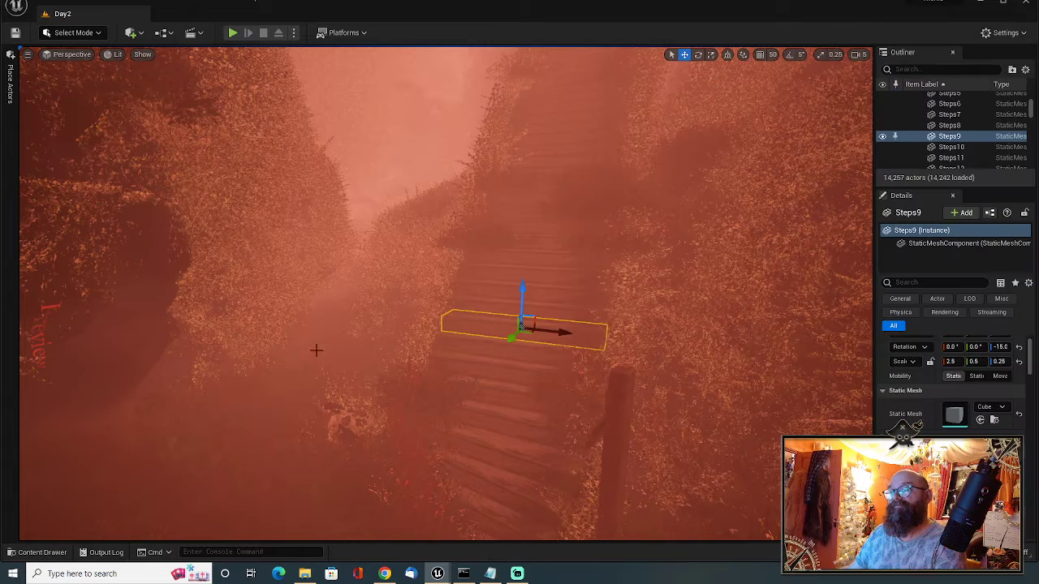
Select the concrete accessway section SM_concrete_access_17 beside the water and open its SM_concrete_access_2 mesh for editing.
mouse_move(519, 292)
right_mouse_down()
mouse_move(832, 260)
mouse_move(531, 290)
mouse_move(710, 285)
mouse_move(520, 276)
right_mouse_up()
key("w")
key("w")
right_click_drag(706, 308, 192, 254)
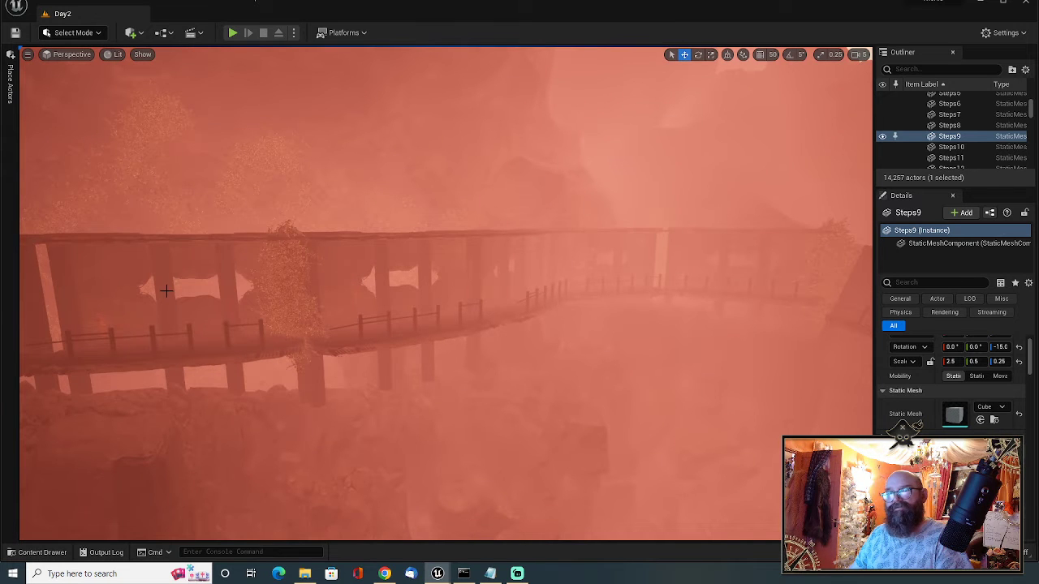
left_click(282, 305)
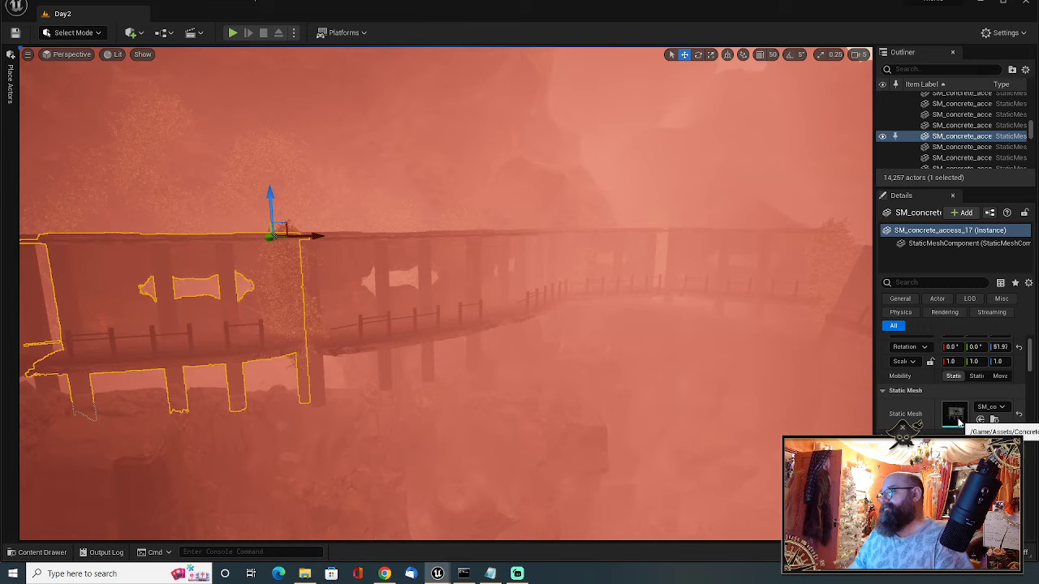
left_click(982, 420)
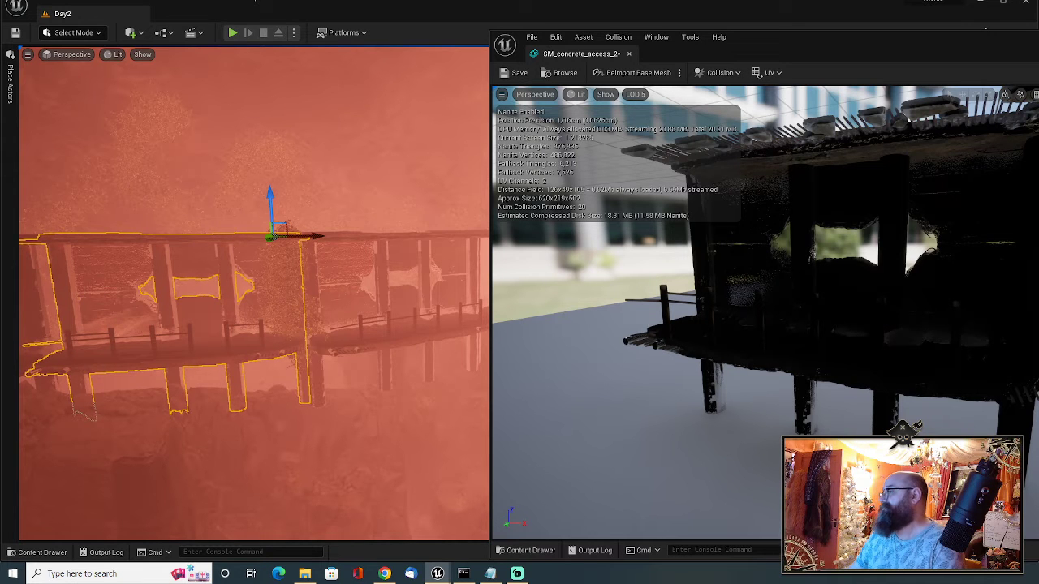
Save and close the SM_concrete_access_2 mesh, and bring up the project assets in the Concrete_Accessway folder.
left_click(513, 73)
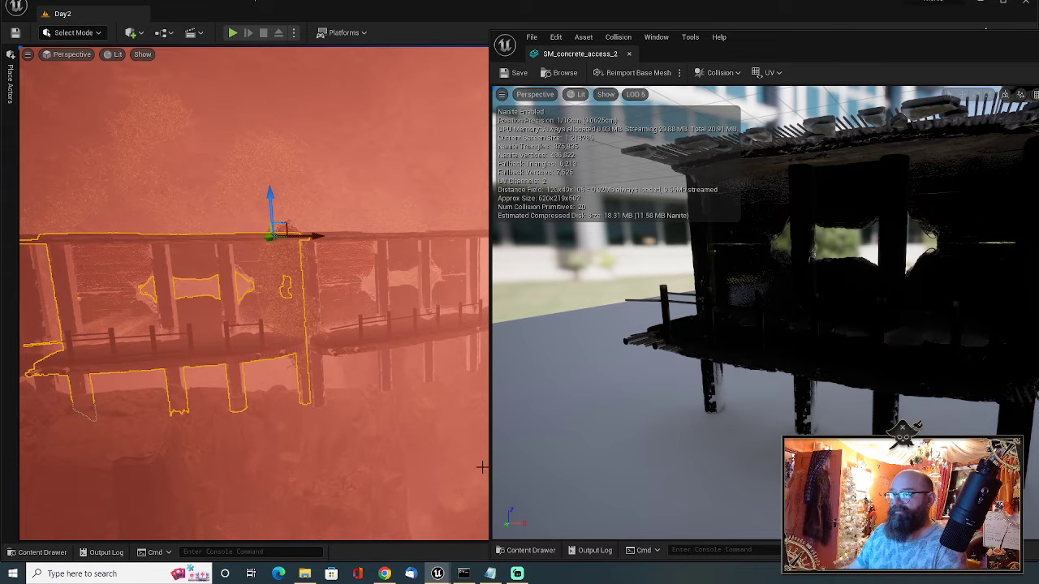
left_click(628, 53)
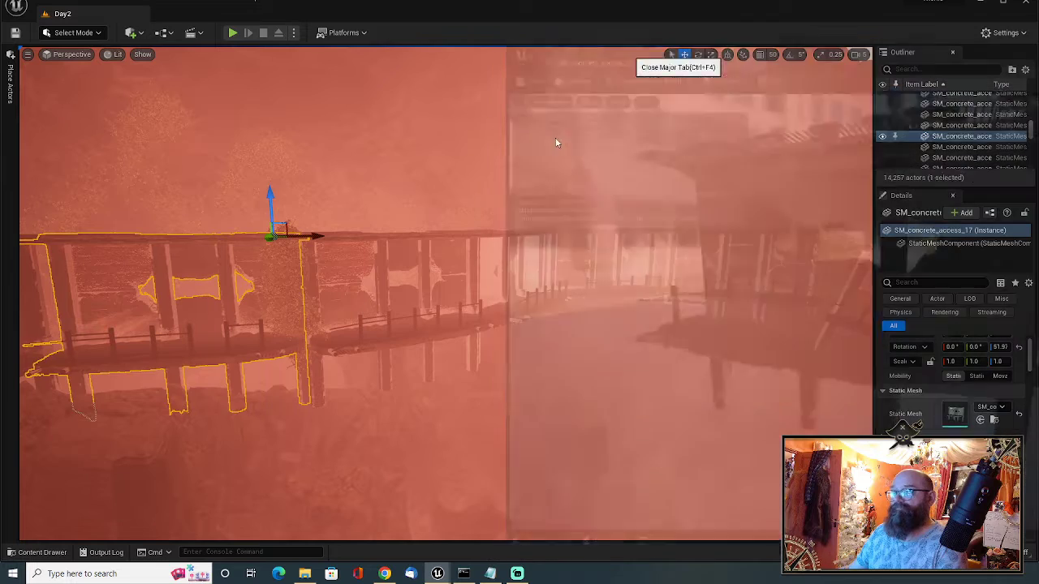
left_click(39, 551)
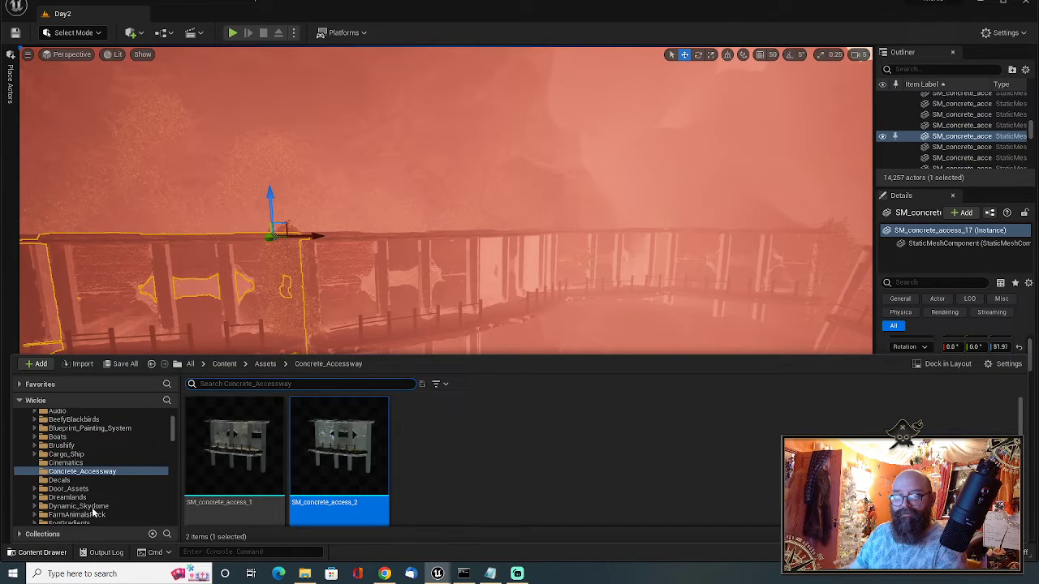
Open the SM_concrete_access_1 mesh for editing with LOD 5 displayed, and save and close it.
left_click(242, 457)
double_click(242, 456)
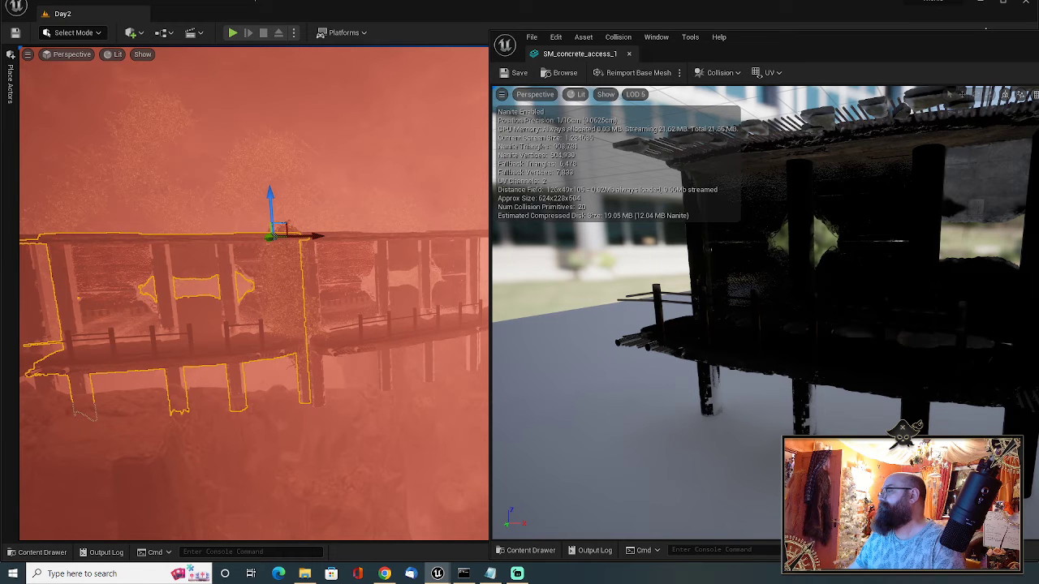
key("ctrl+n")
key("ctrl+n")
key("ctrl+n")
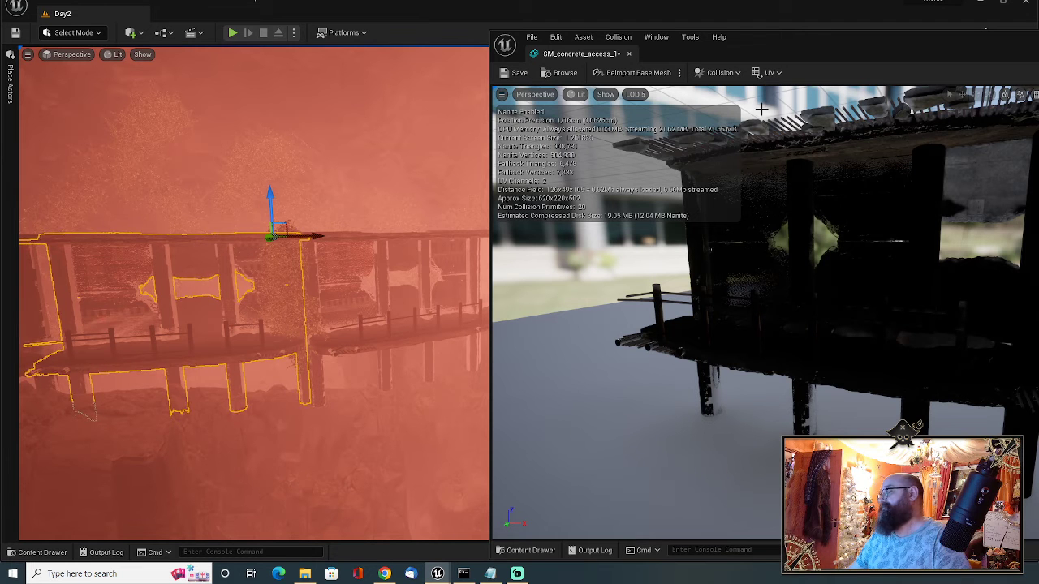
left_click(511, 76)
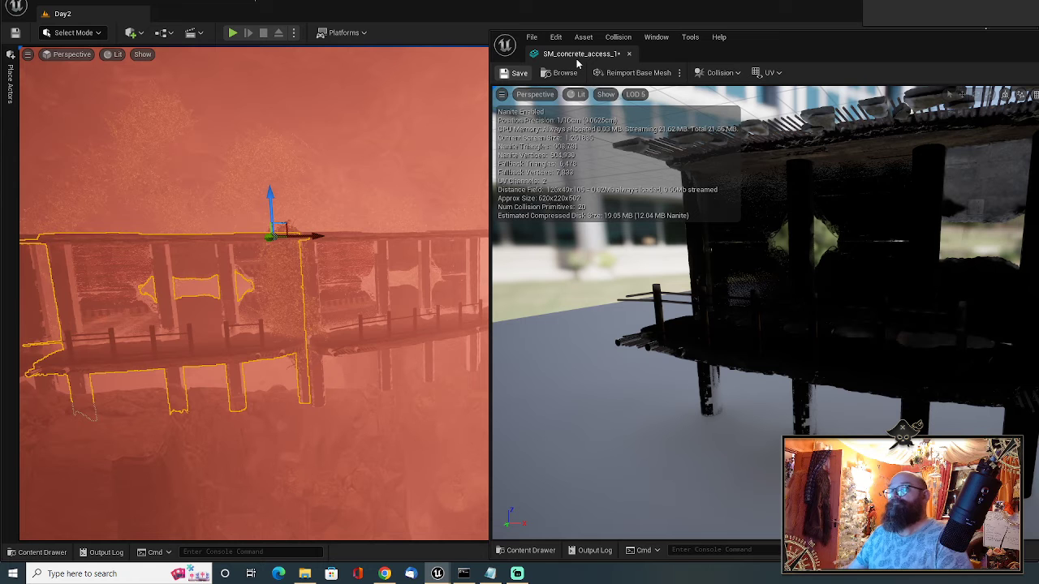
left_click(629, 53)
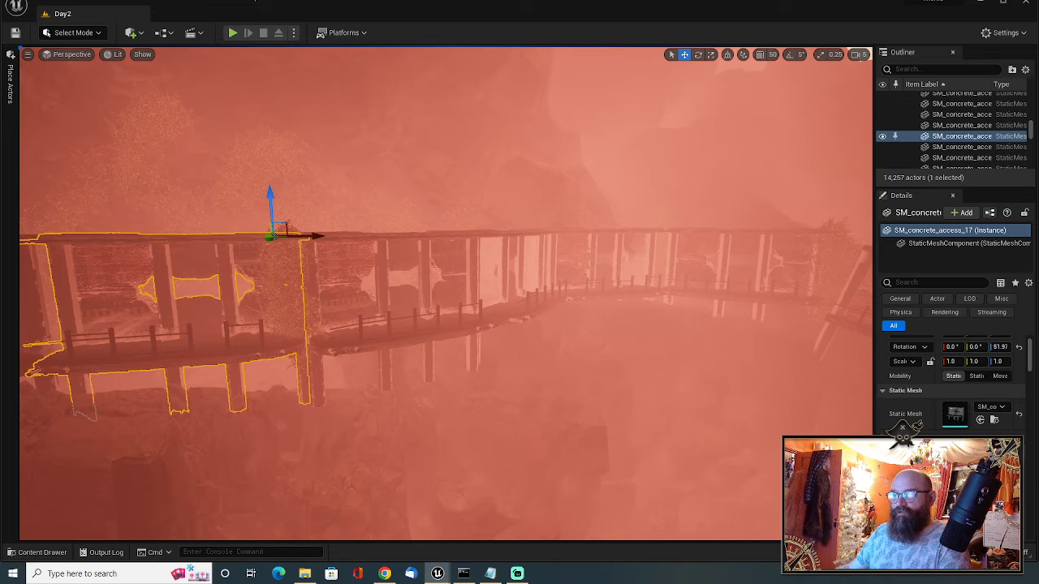
Select the gable end Roof_gable_end_4 on the cliffside house and open its Roof_gable_end_01 mesh for editing.
right_click_drag(446, 293, 503, 288)
key("w")
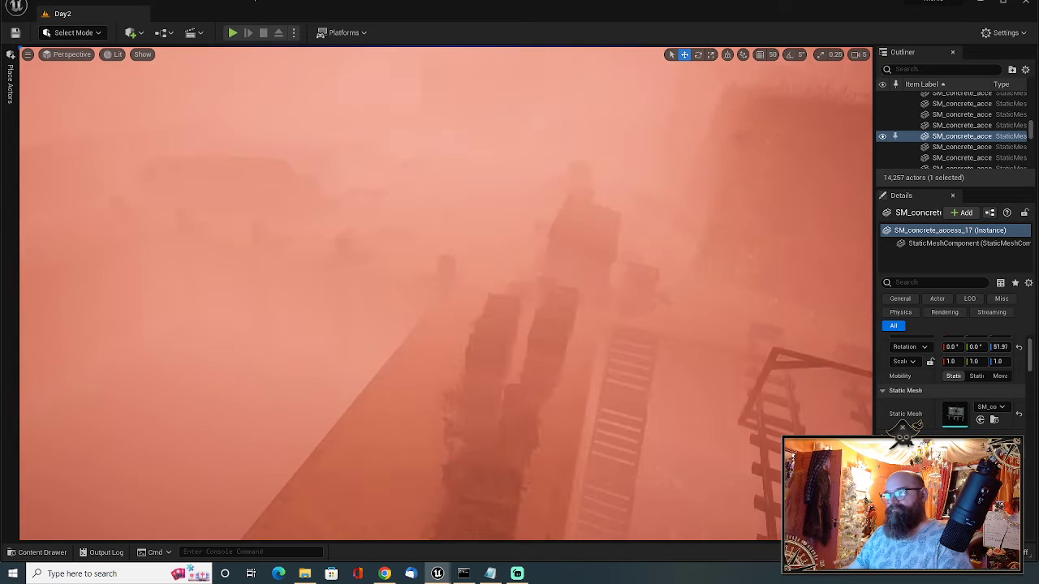
right_click_drag(511, 341, 524, 258)
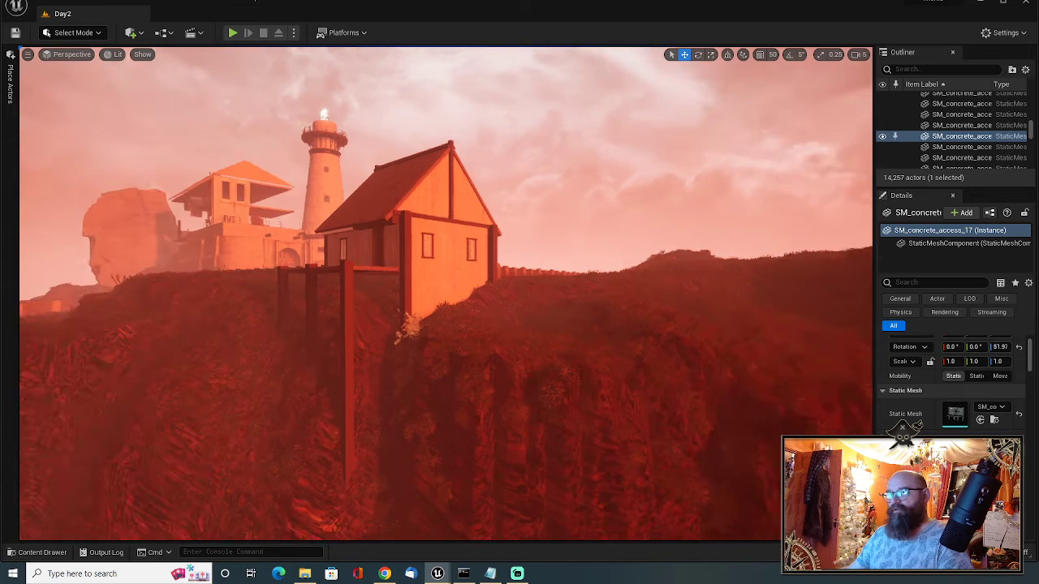
right_click_drag(447, 61, 439, 56)
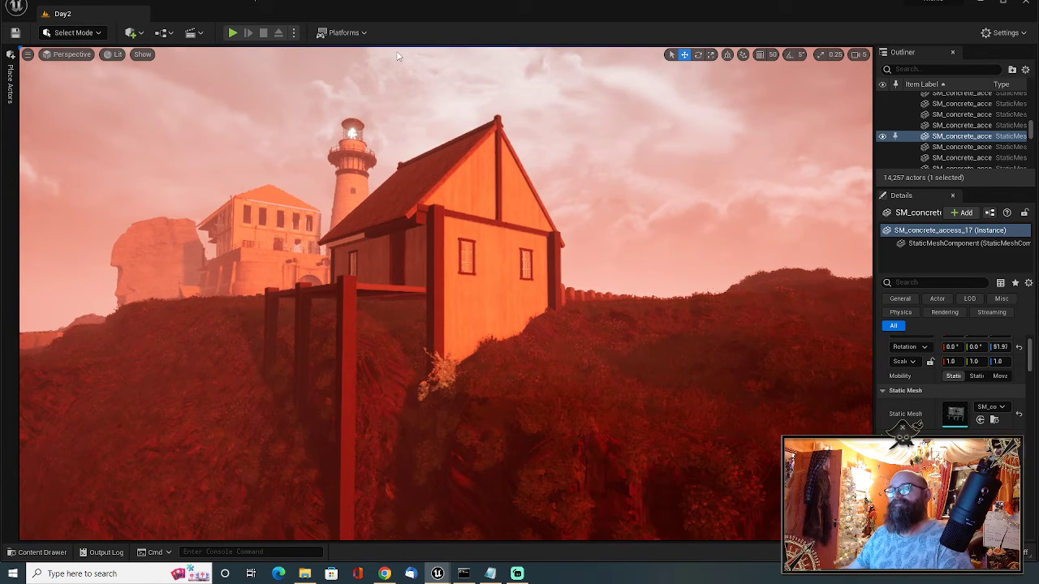
left_click(473, 186)
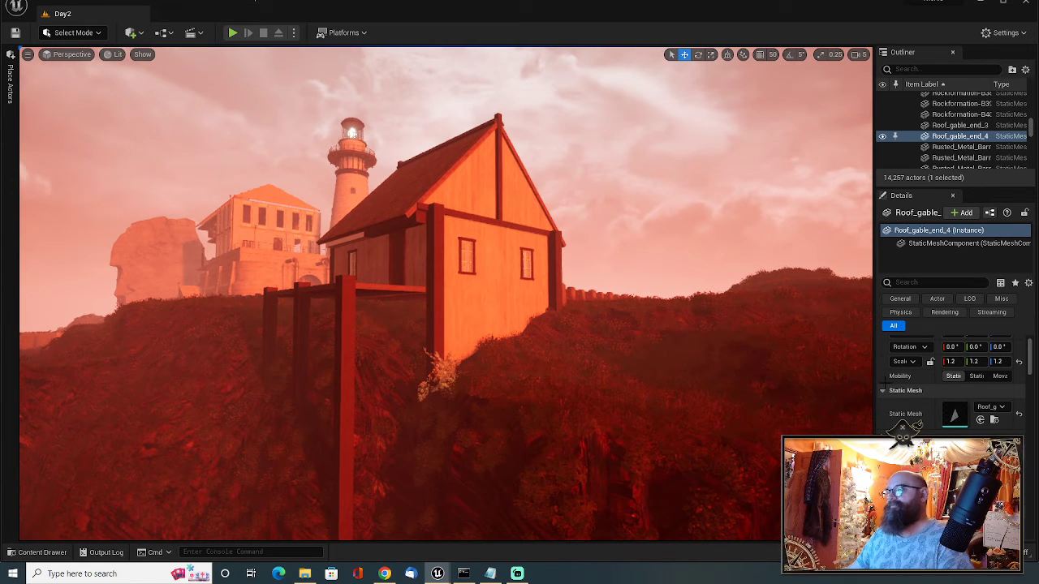
left_click(995, 421)
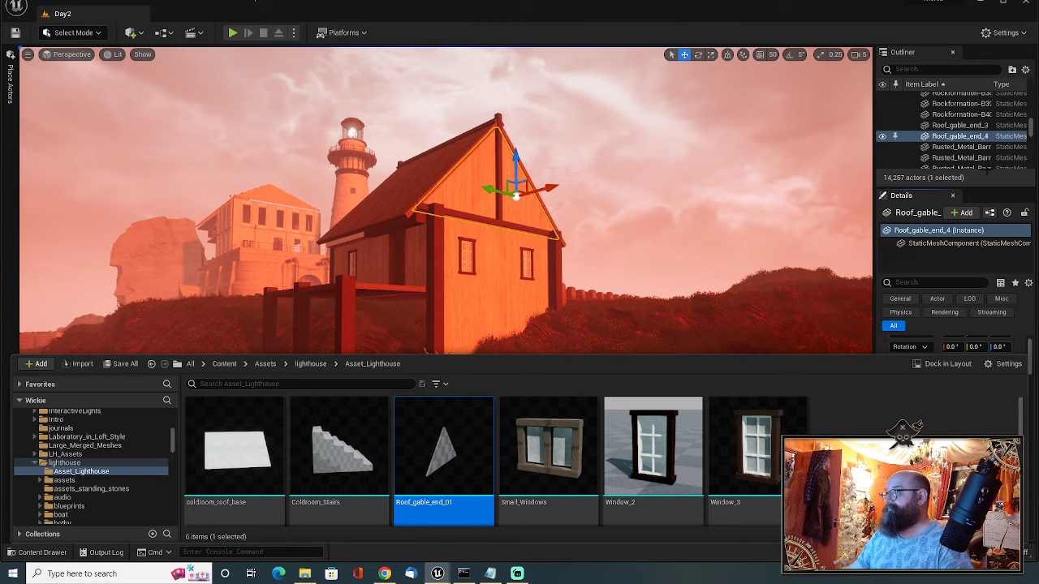
key("ctrl+e")
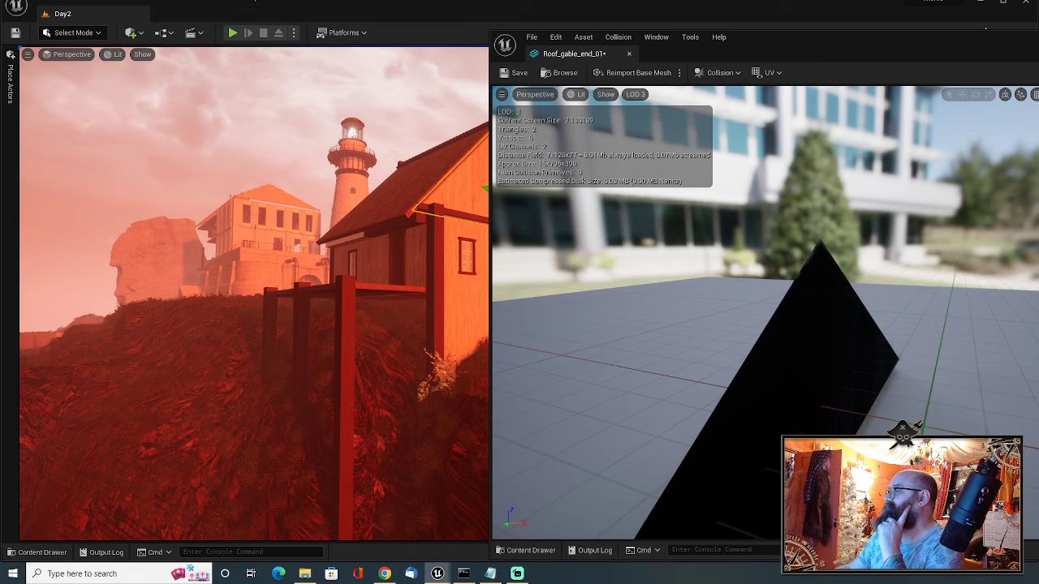
Preview LOD 2 and LOD 1 of the Roof_gable_end_01 mesh, and save and close it.
key("Up")
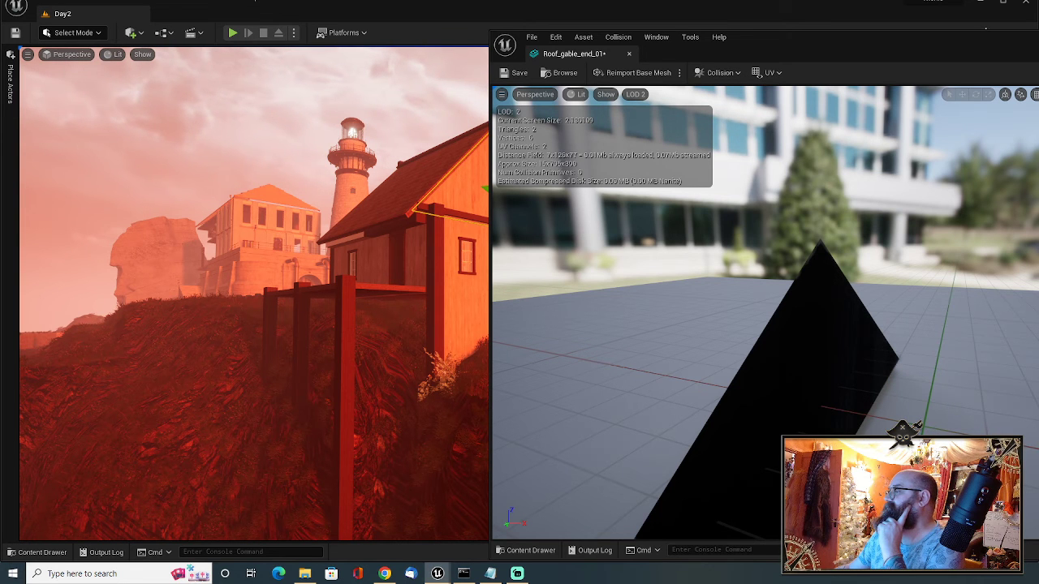
key("Up")
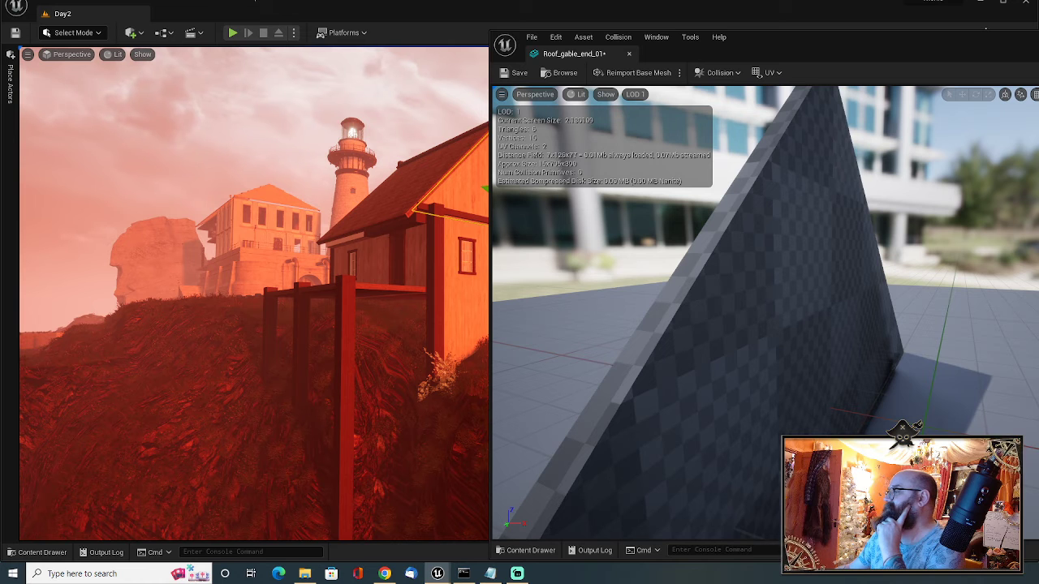
left_click(511, 74)
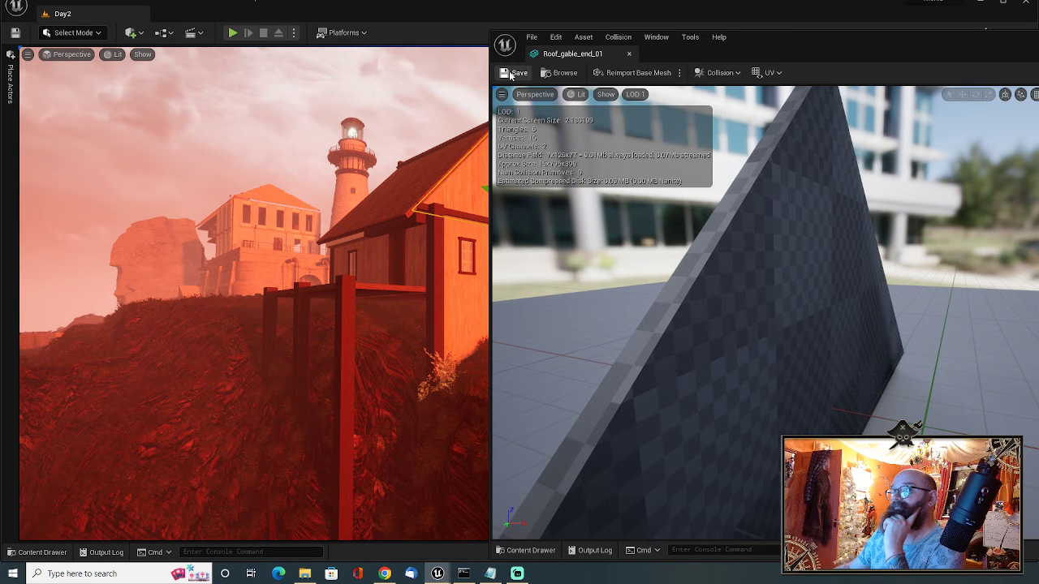
middle_click(566, 60)
Go to the observatory on the cliff and select its dome, non-textured-test_Dome.
left_click(600, 122)
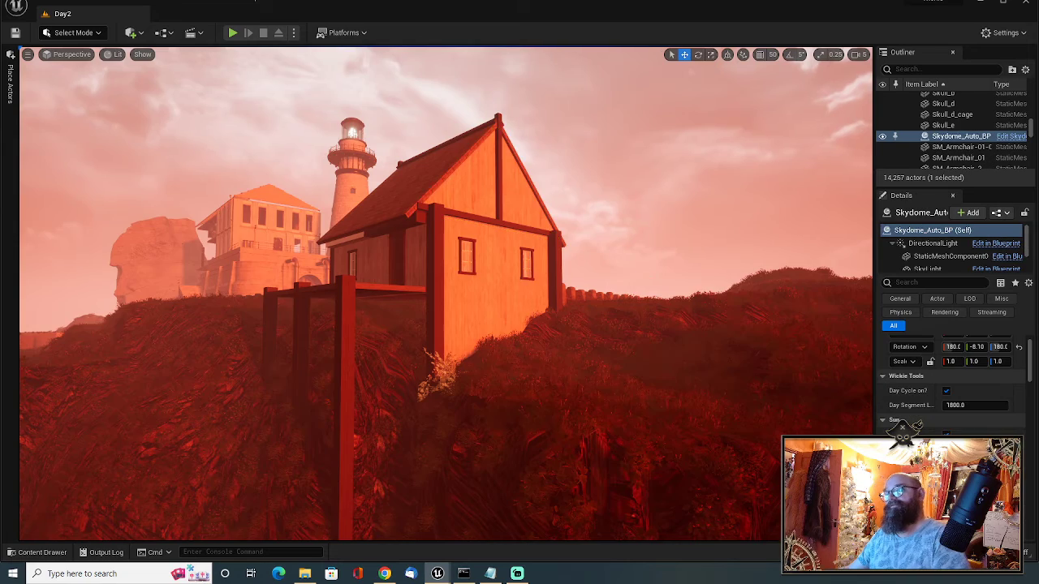
right_click_drag(600, 122, 783, 130)
key("w")
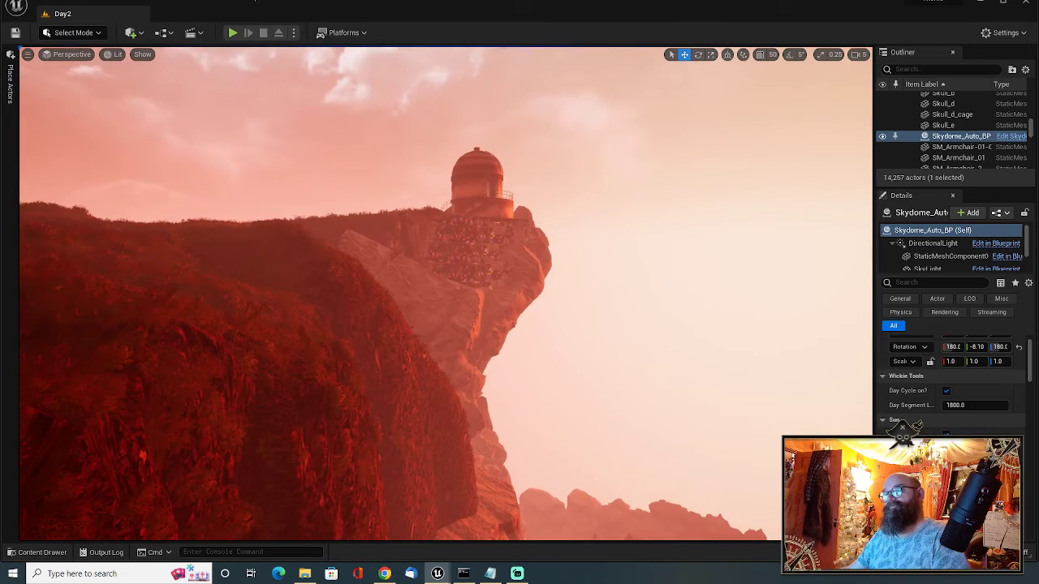
key("e")
key("w")
right_click_drag(553, 258, 556, 308)
left_click(553, 258)
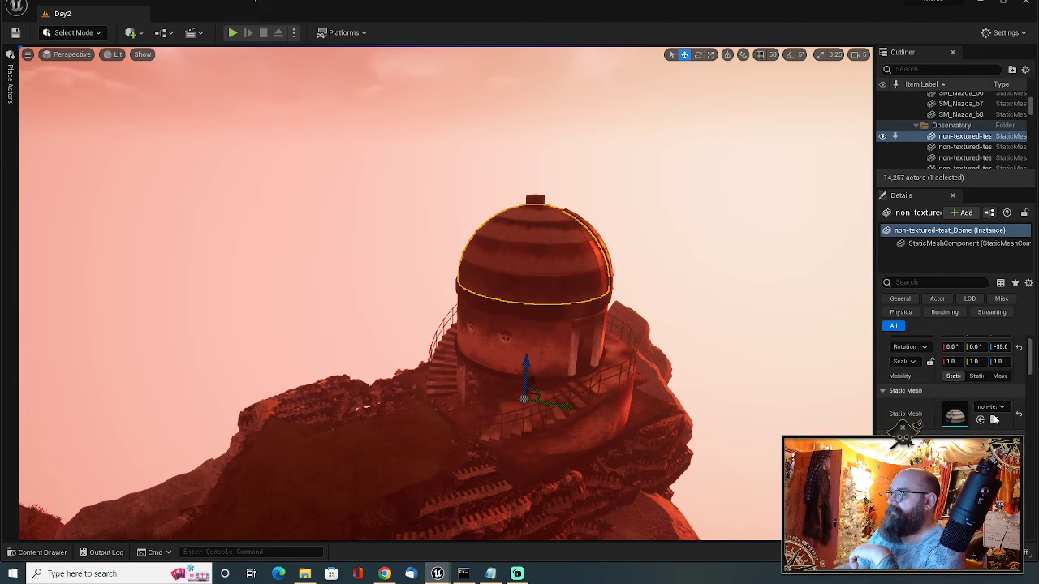
Locate the dome's asset in the Observatory folder and look through the folder's other meshes.
key("ctrl+b")
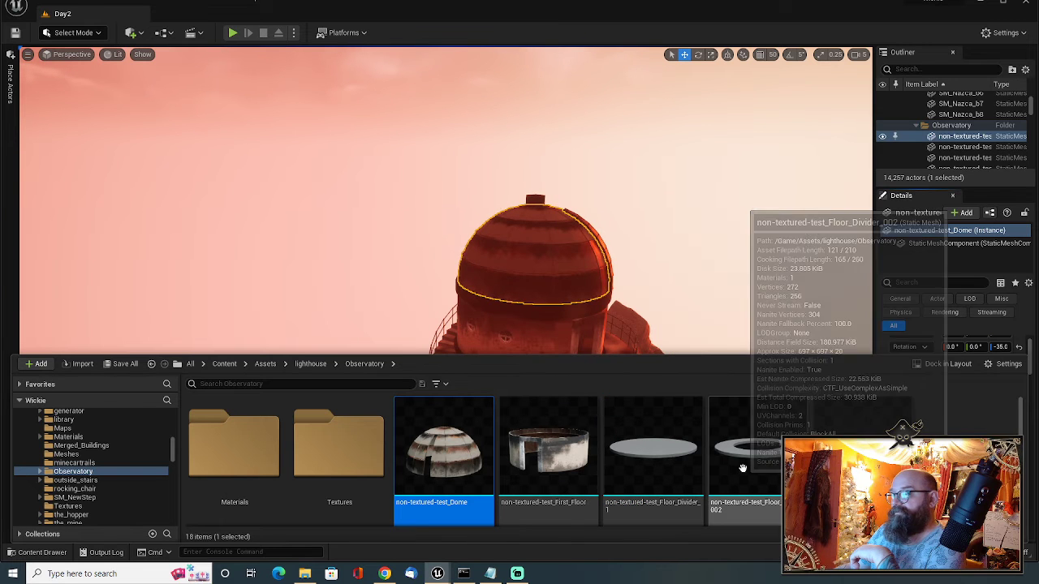
scroll(600, 462, "down", 4)
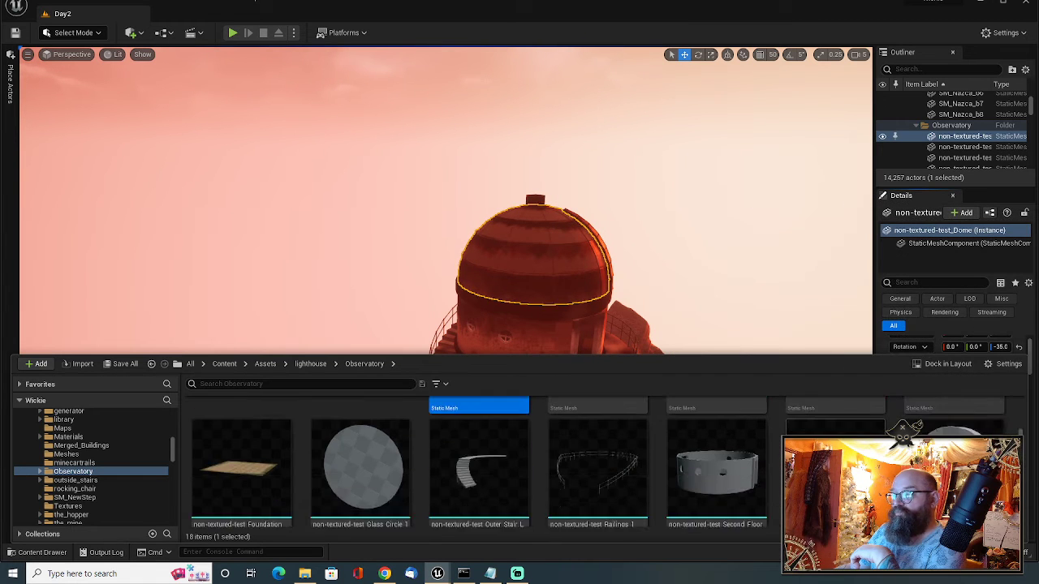
scroll(543, 462, "down", 3)
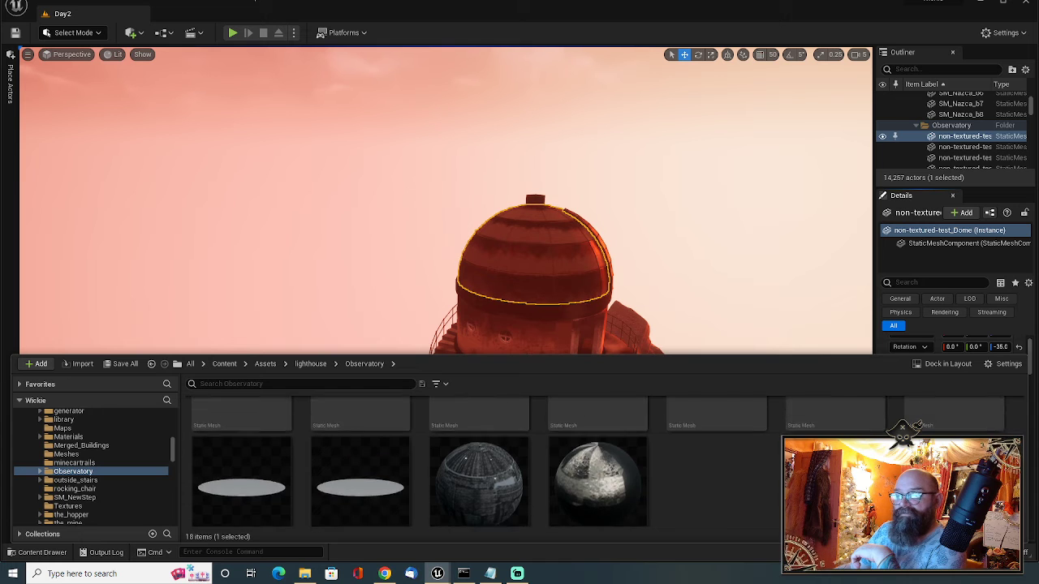
scroll(795, 463, "up", 2)
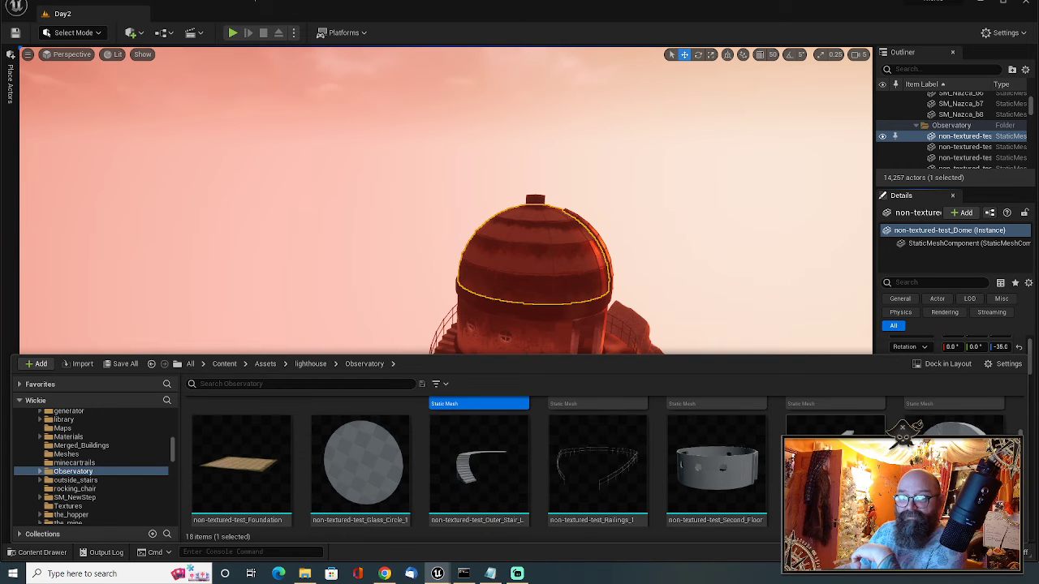
scroll(827, 463, "up", 4)
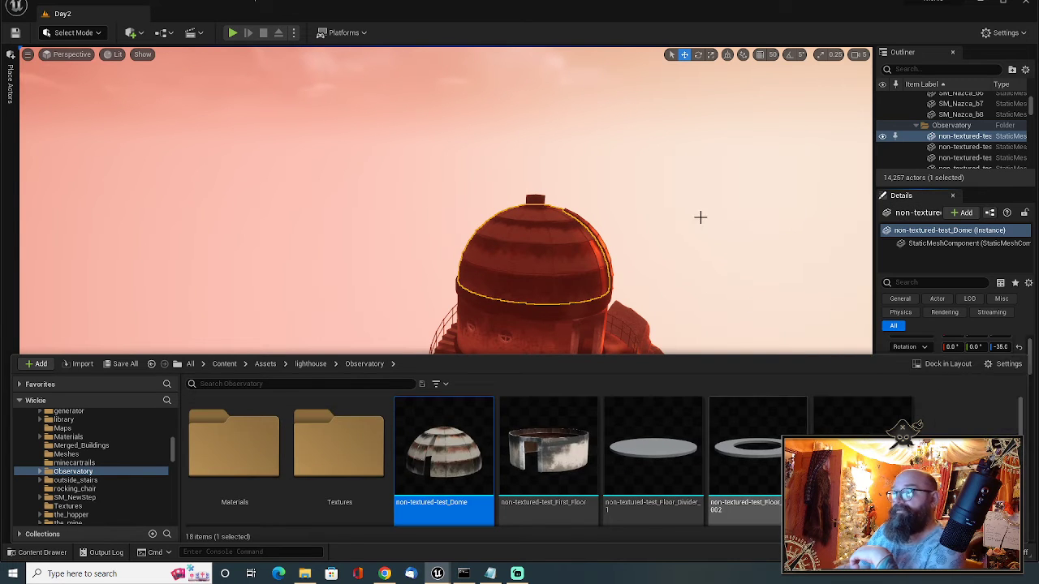
left_click(695, 211)
Select the rock section siErE_LOD44 below the observatory and inspect it from the opposite side.
right_click_drag(694, 212, 704, 233)
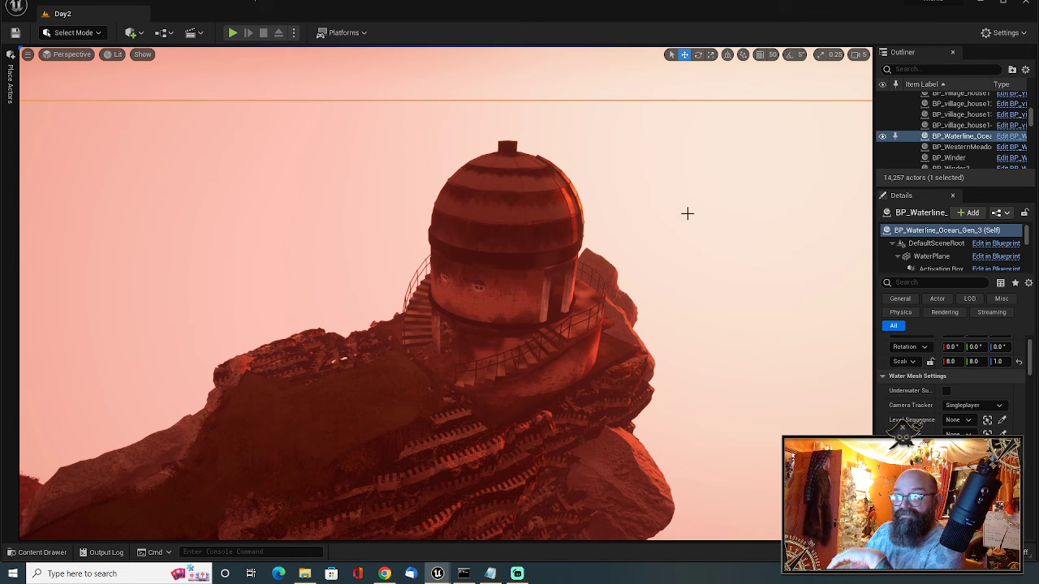
right_click_drag(388, 417, 458, 436)
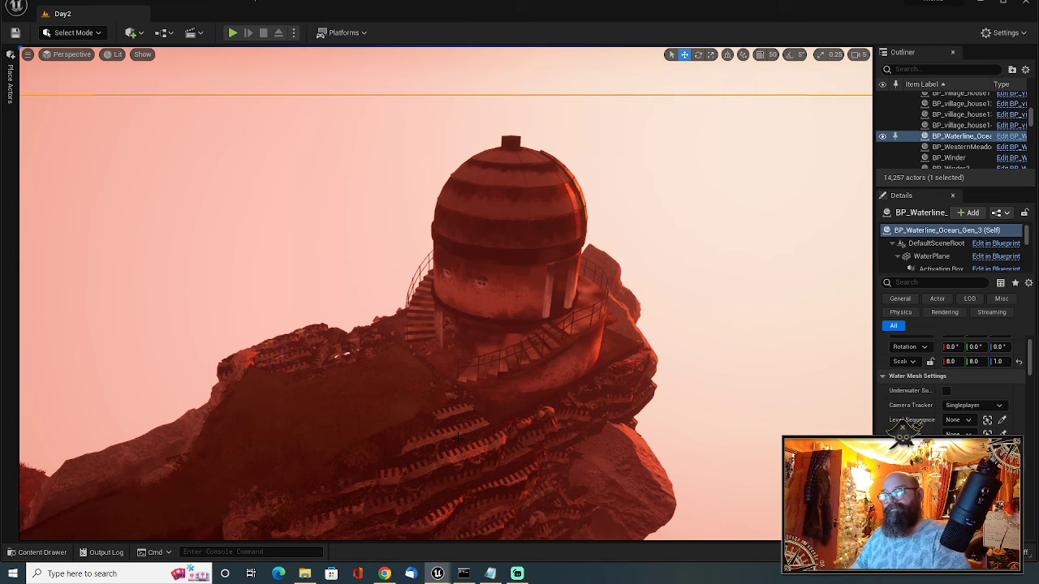
right_click(456, 445)
left_click(460, 458)
left_click(466, 449)
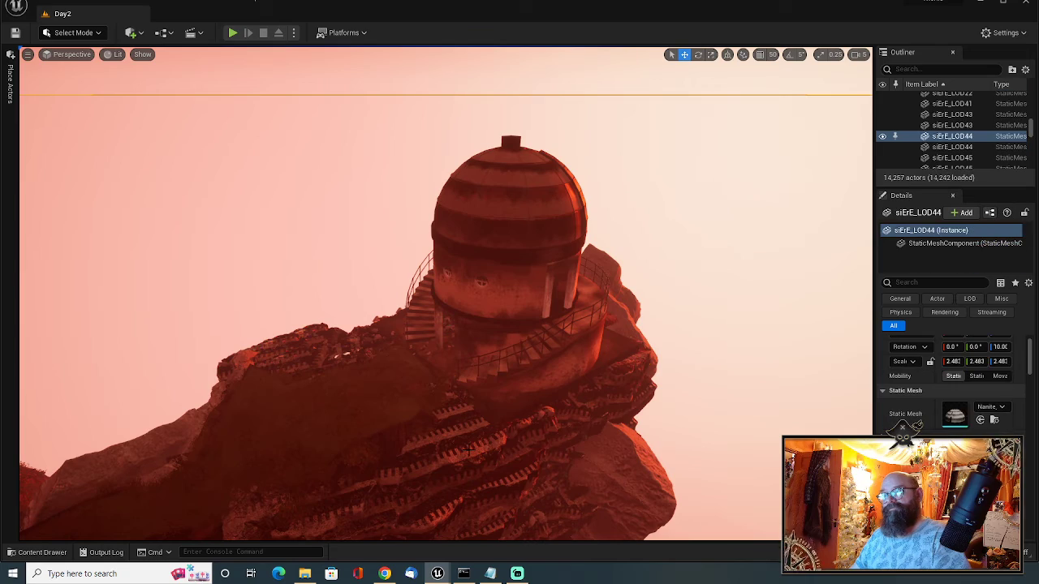
key("f")
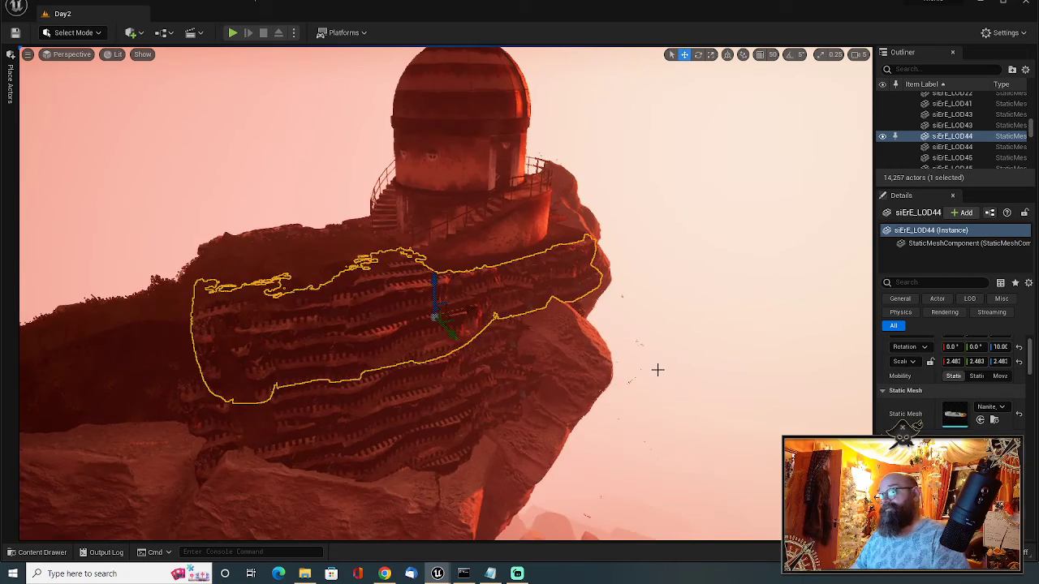
left_click_drag(657, 369, 489, 347, "alt")
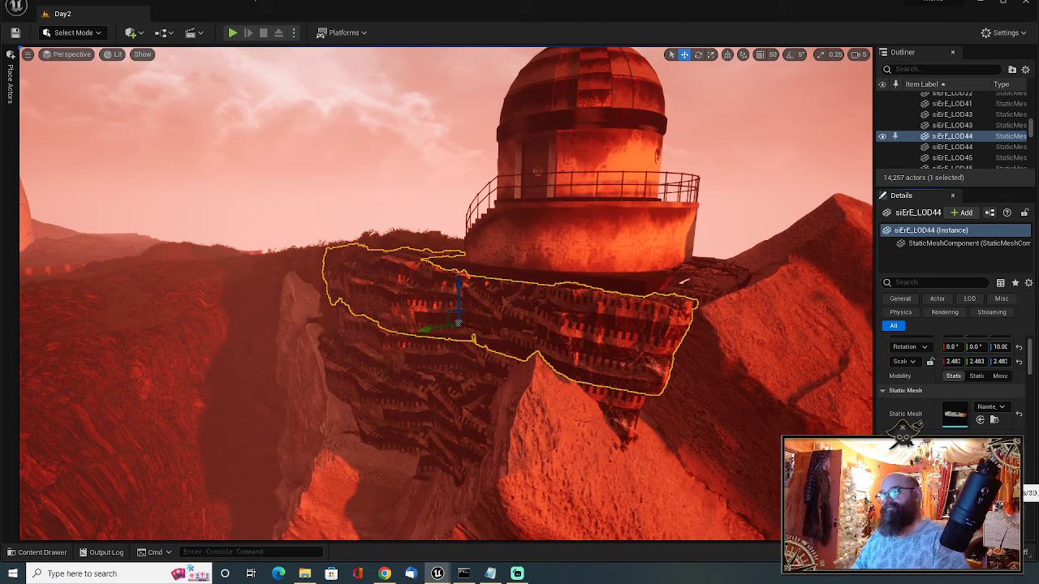
Open the rock section's Huge Icelandic Lava Cliff material instance, examine its preview sphere from above, and close it.
double_click(955, 474)
scroll(845, 307, "down", 5)
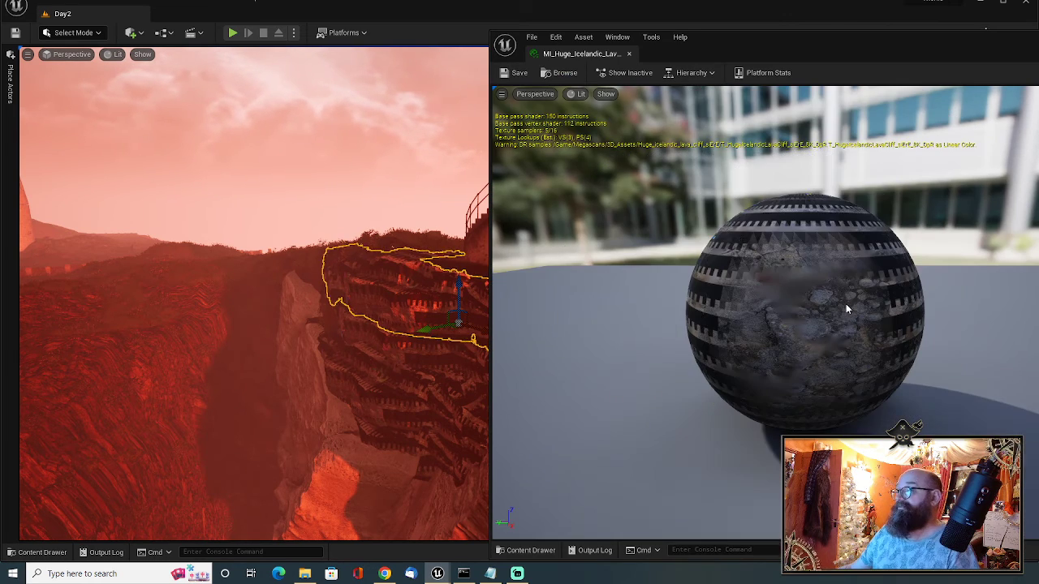
left_click_drag(846, 307, 920, 349)
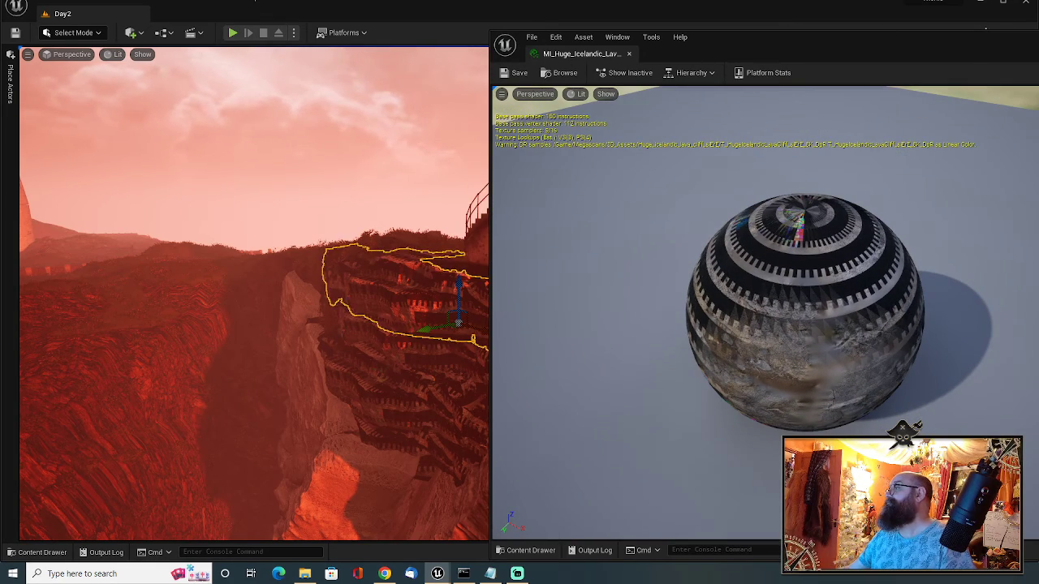
left_click(1036, 37)
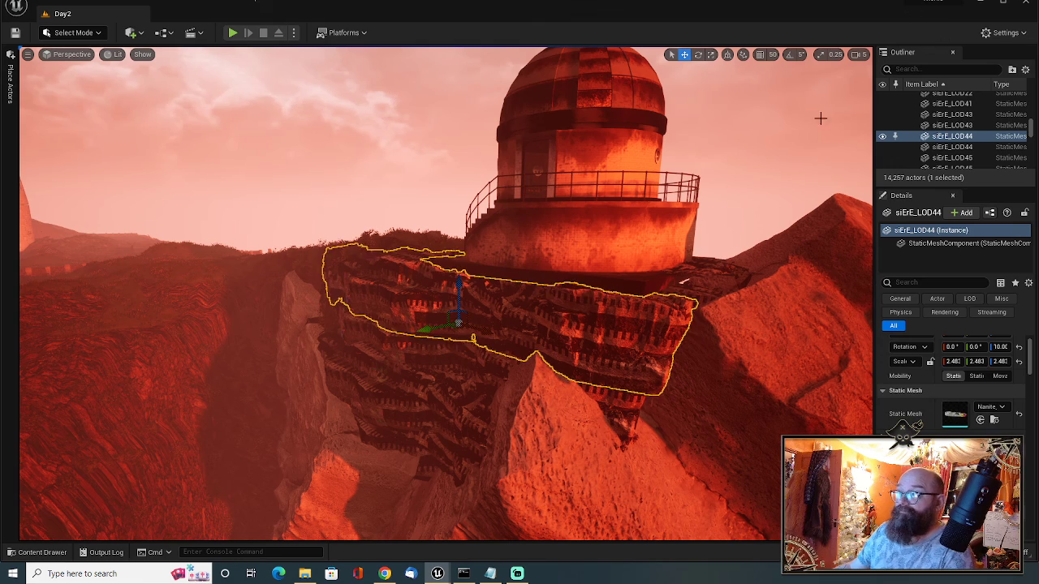
Go back past the cliffside house and bring the lighthouse and its adjoining building into view.
left_click(748, 136)
right_click_drag(748, 136, 462, 144)
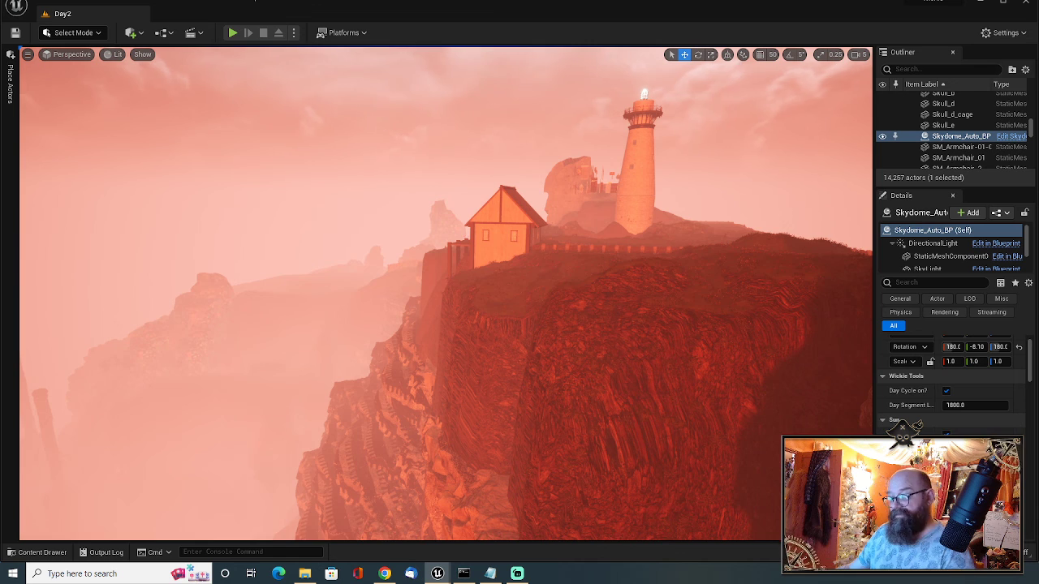
right_click_drag(731, 195, 759, 154)
right_click_drag(500, 127, 717, 142)
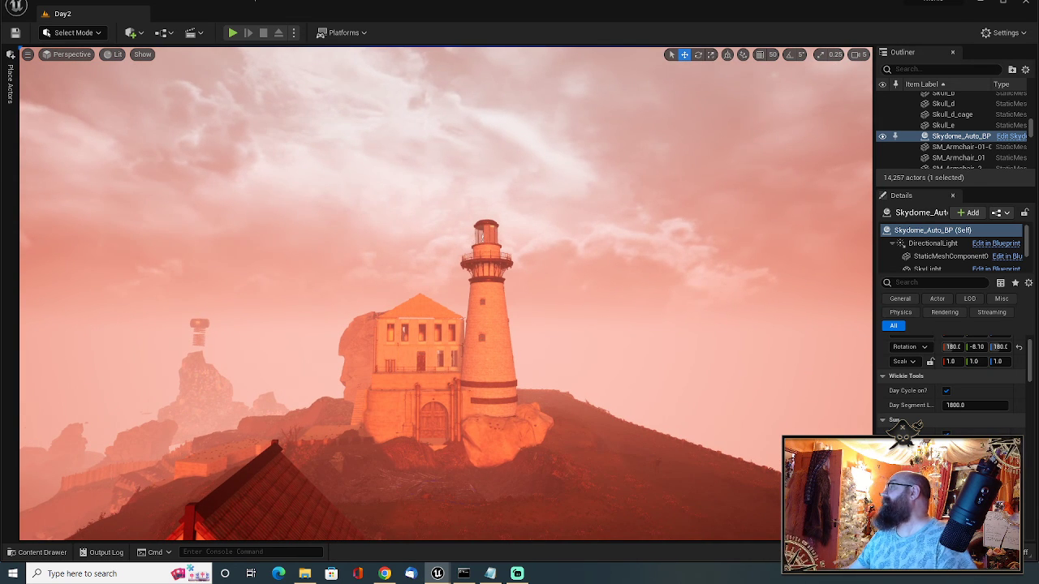